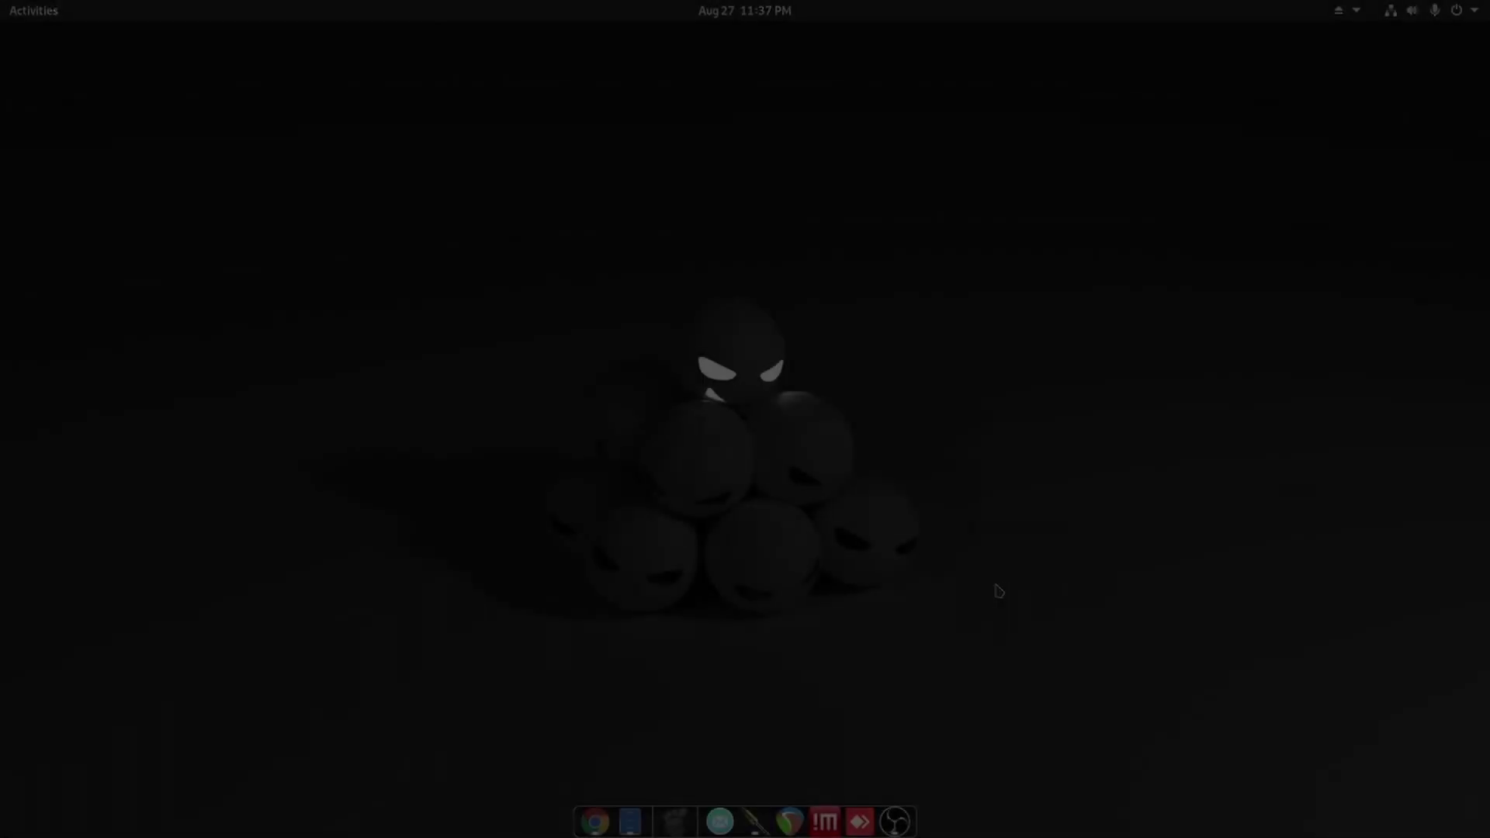
- Launch REAPER, insert a new, taller Track 1 and choose VSTi: Carla-Patchbay from its FX list
click(790, 822)
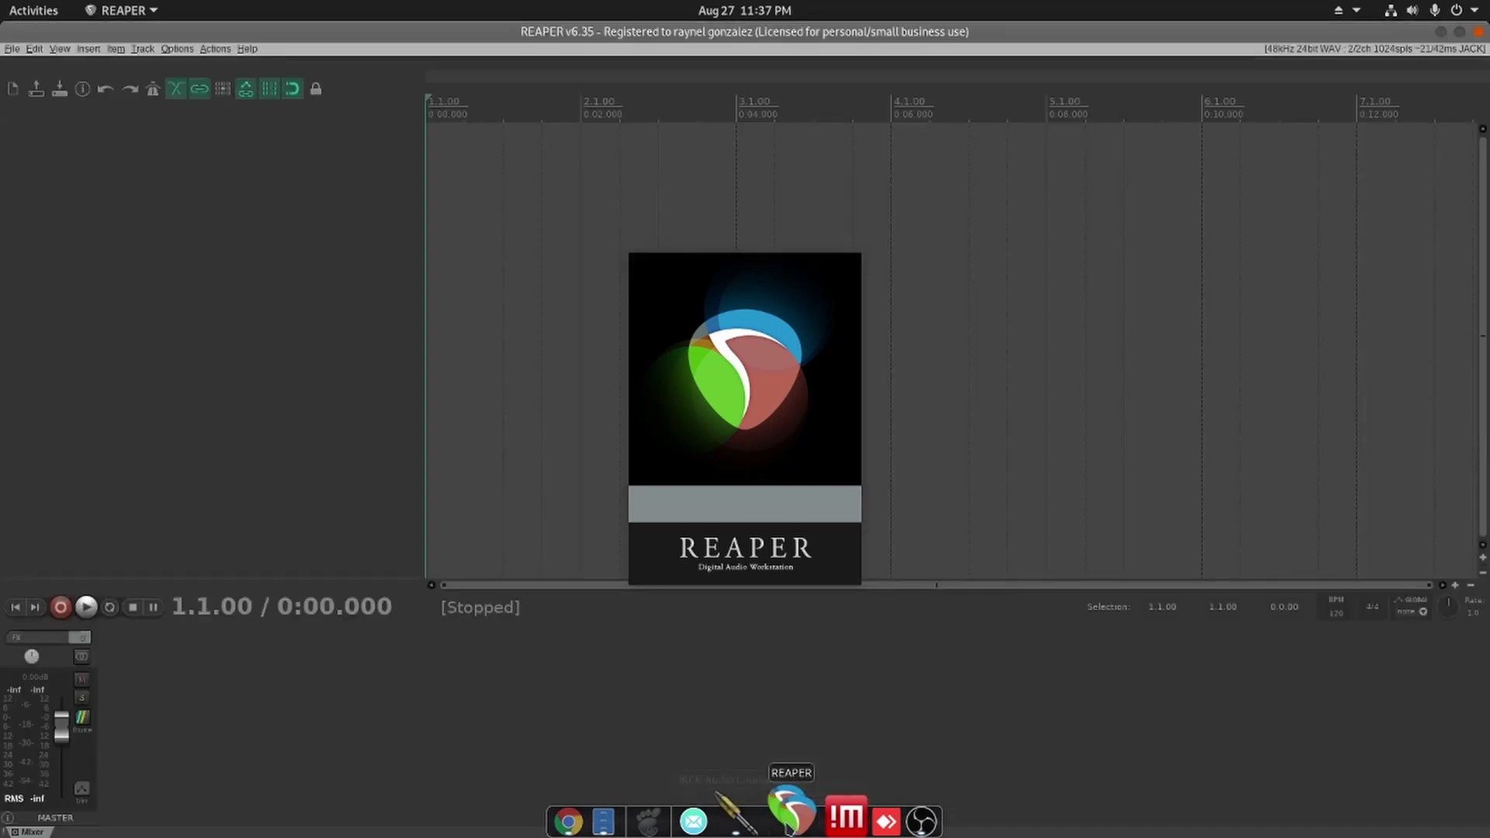
right_click(231, 174)
click(252, 184)
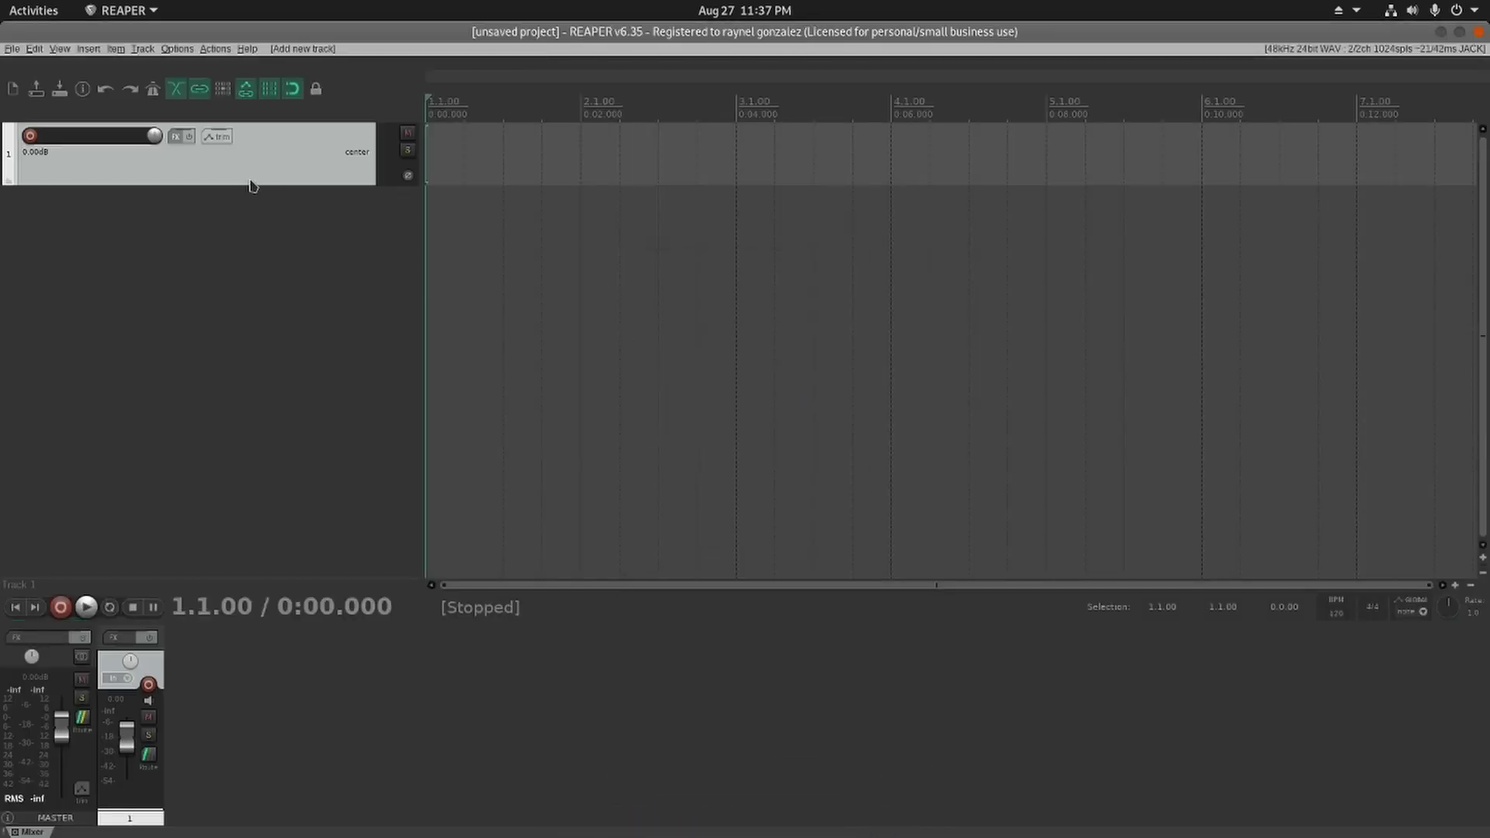
drag(249, 192, 293, 422)
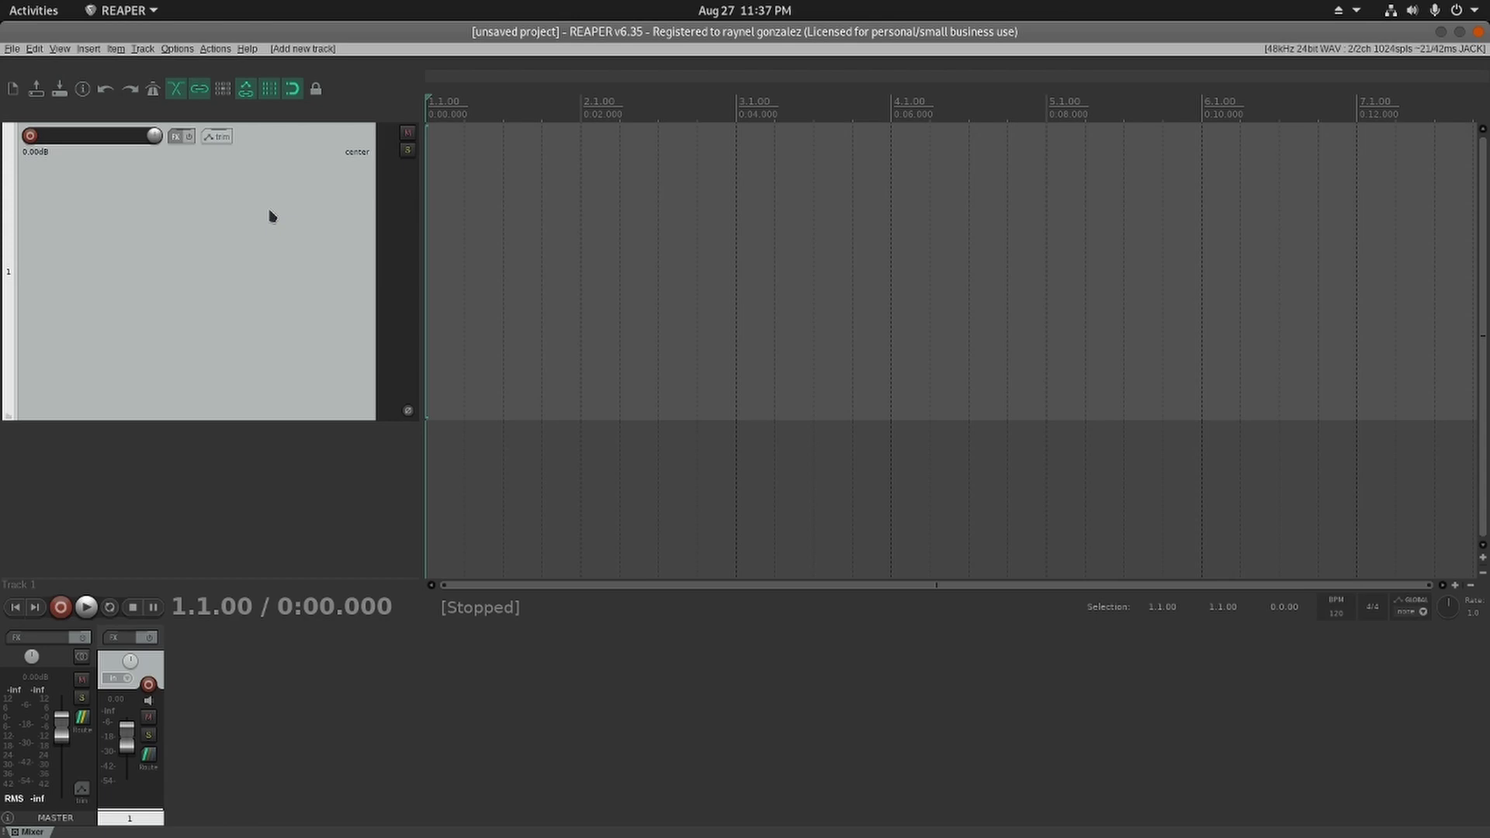
click(176, 135)
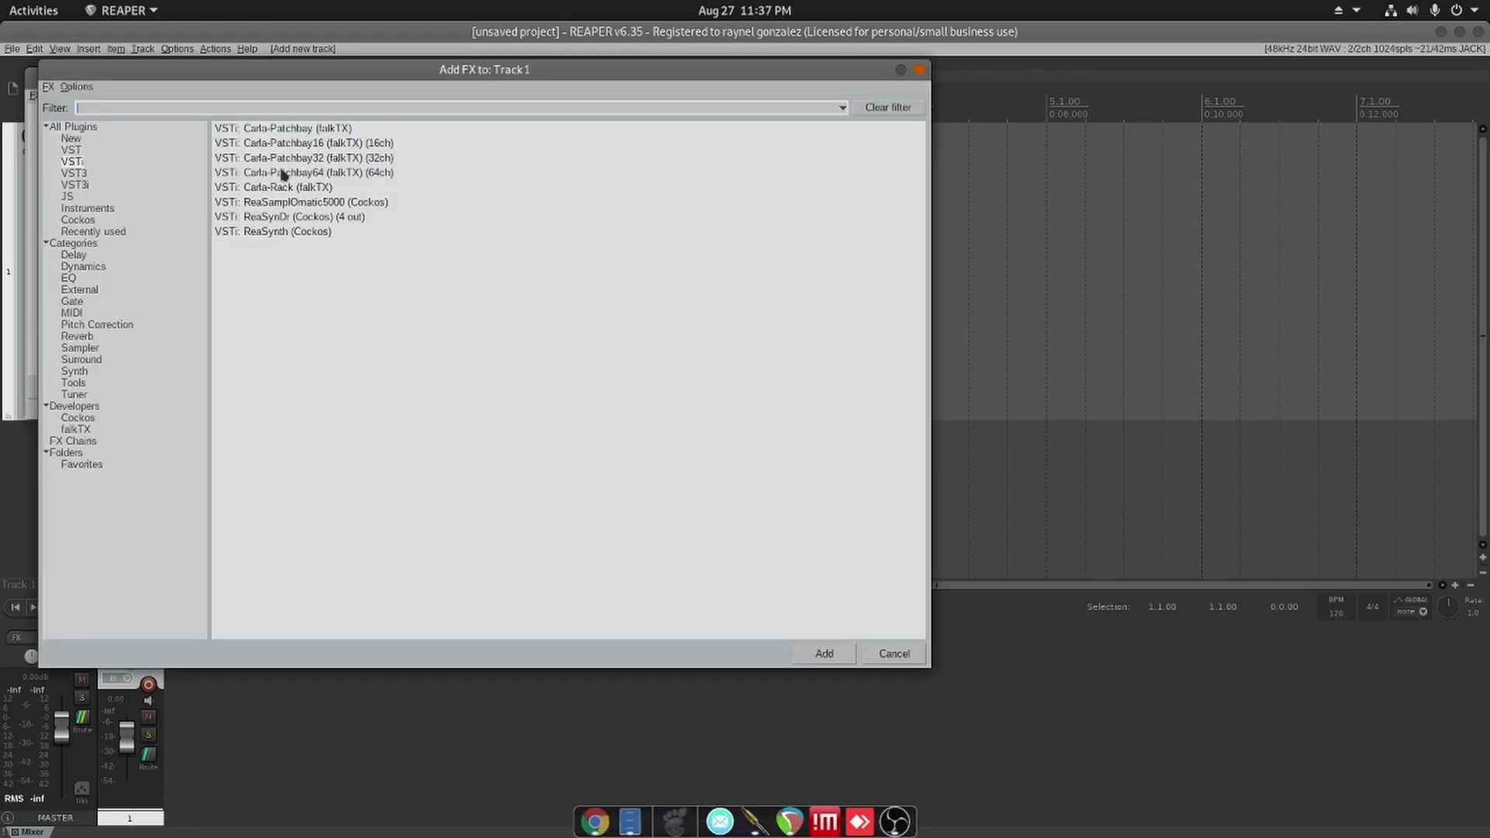
click(291, 130)
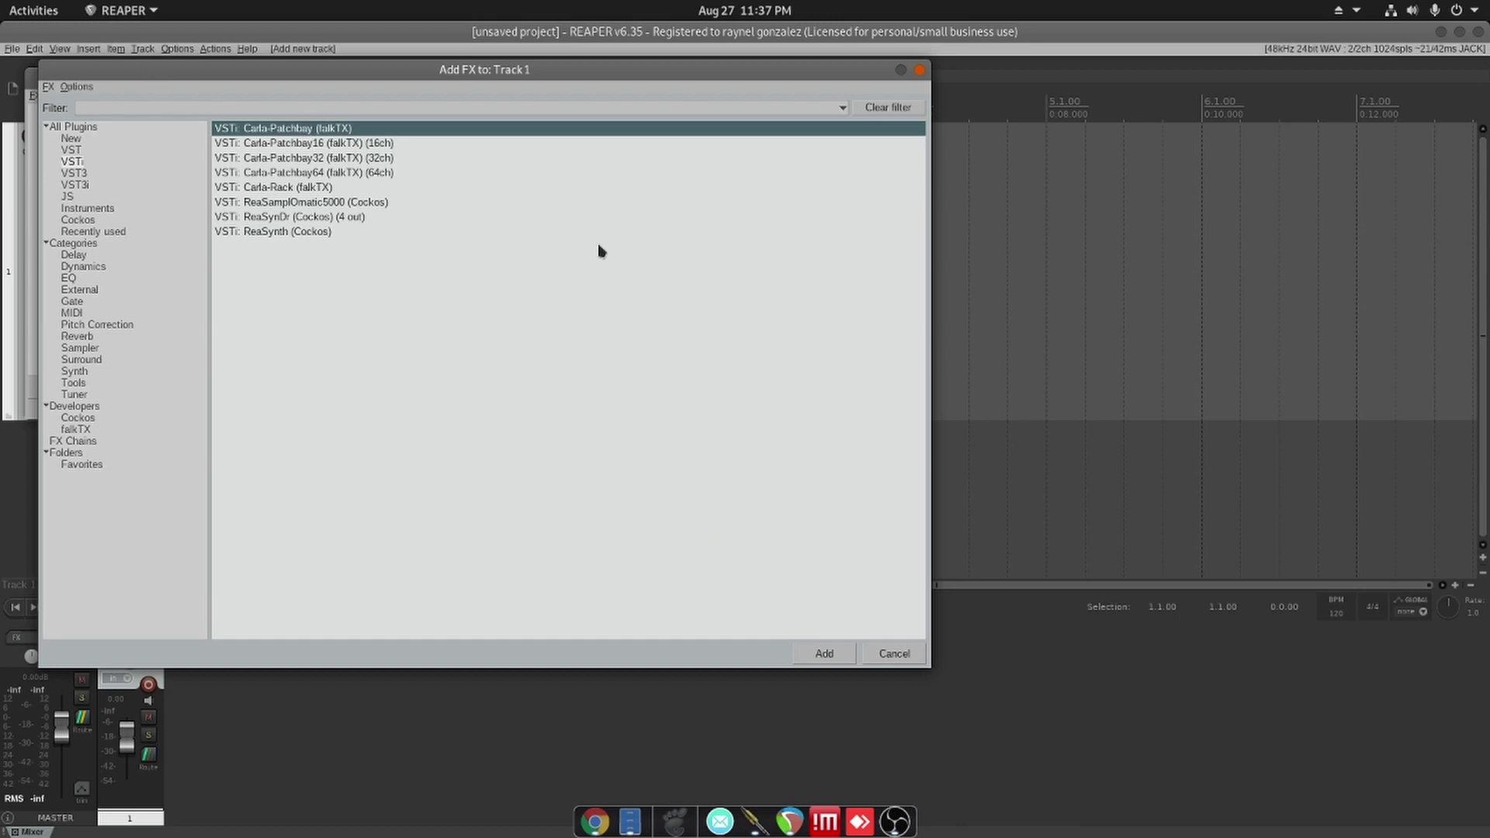
- Add Carla-Patchbay to Track 1 and load LALA_x64.dll from Downloads/vst into it
click(824, 654)
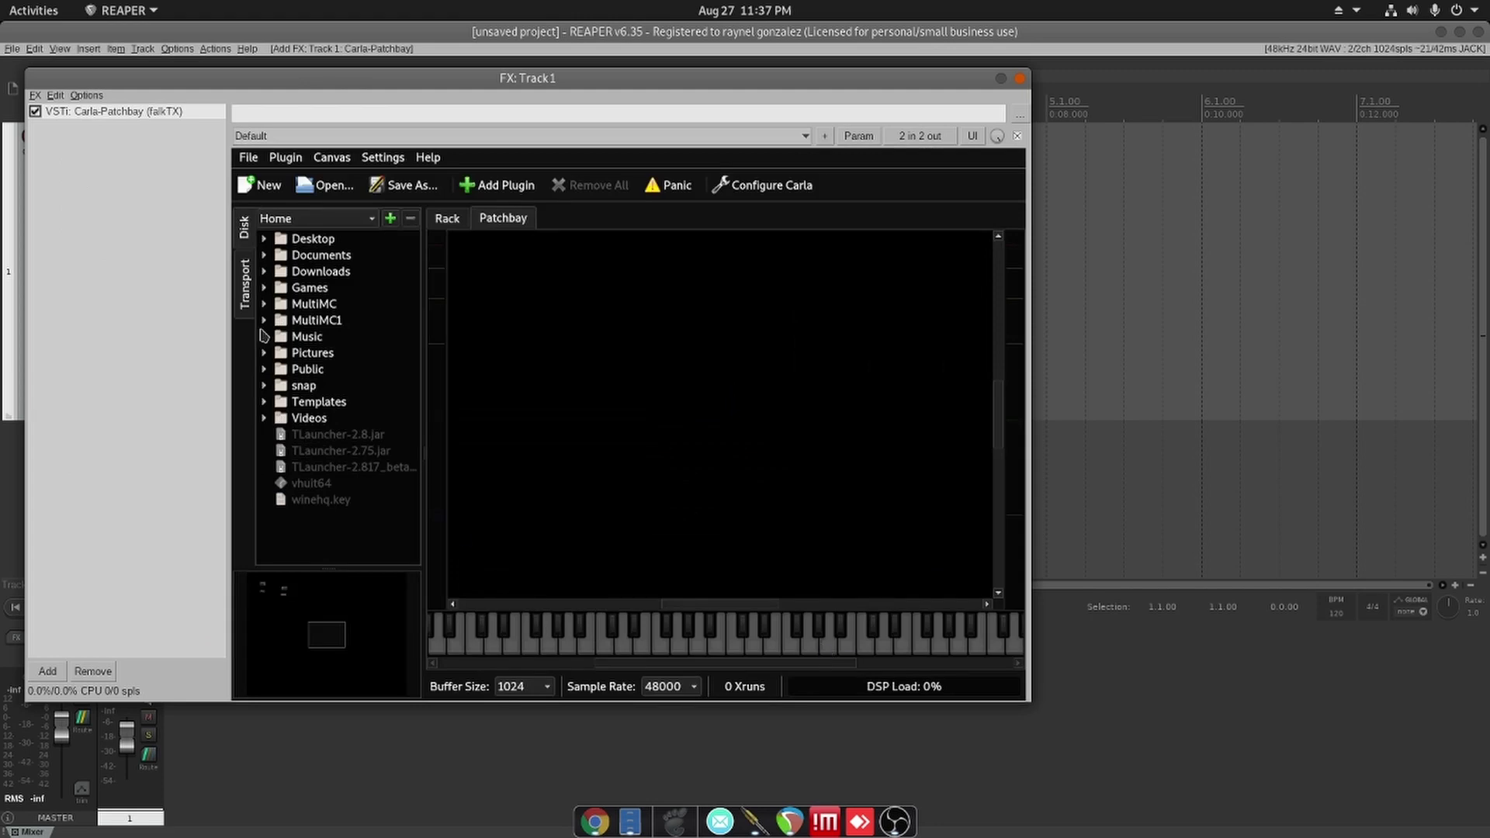
double_click(334, 285)
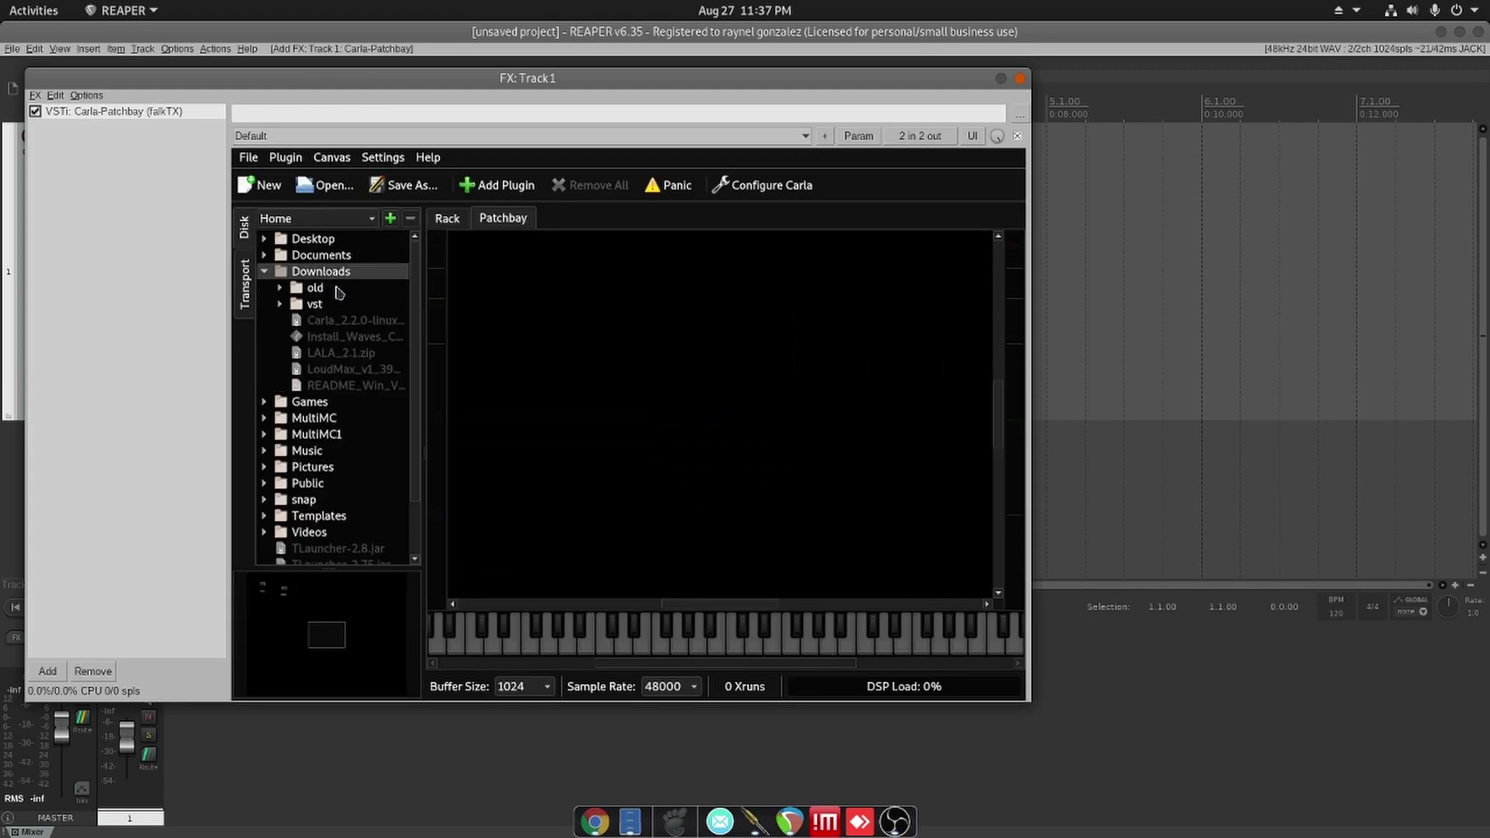
double_click(317, 304)
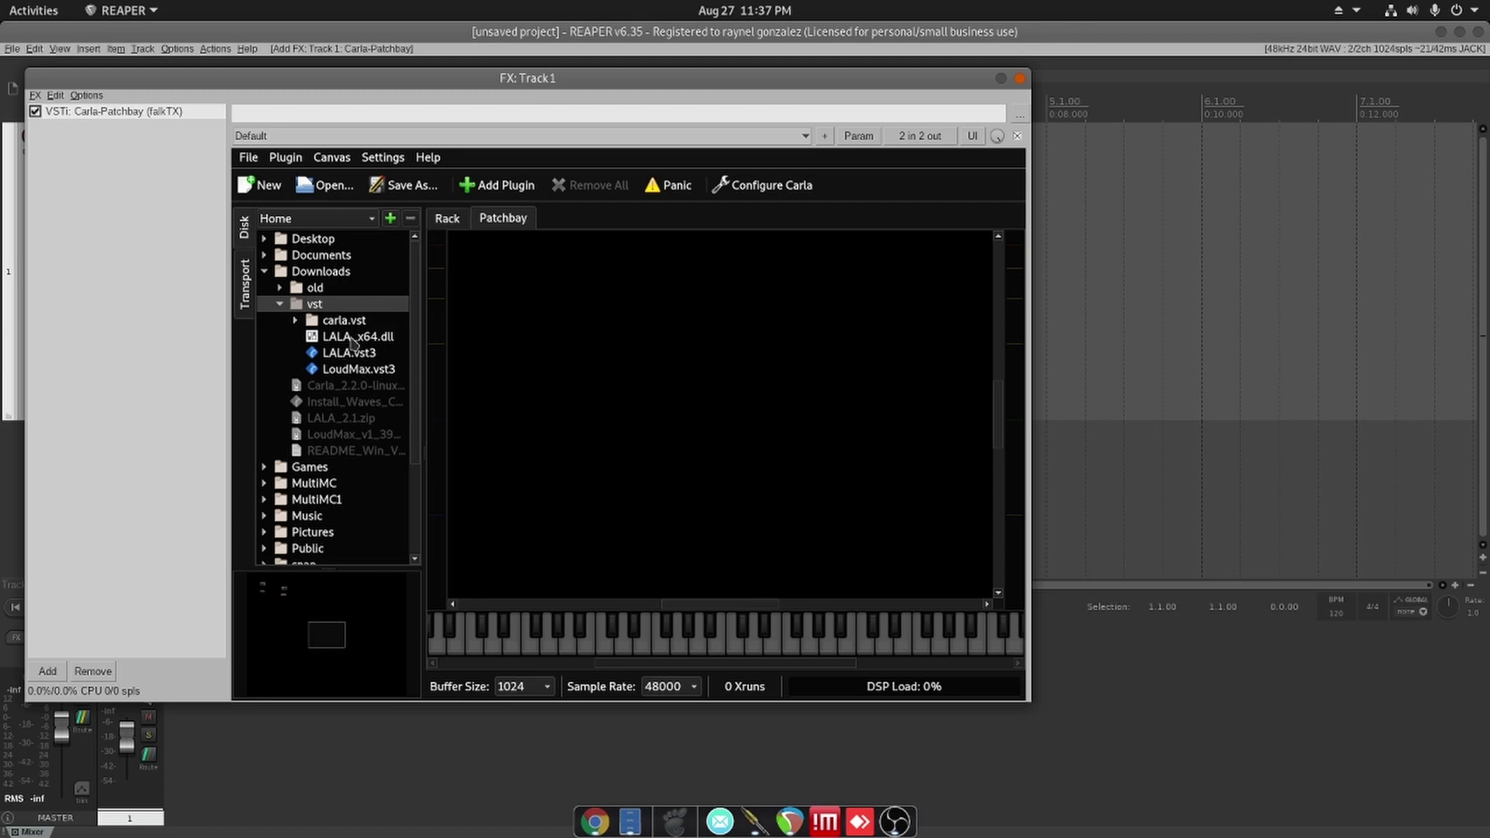
double_click(351, 340)
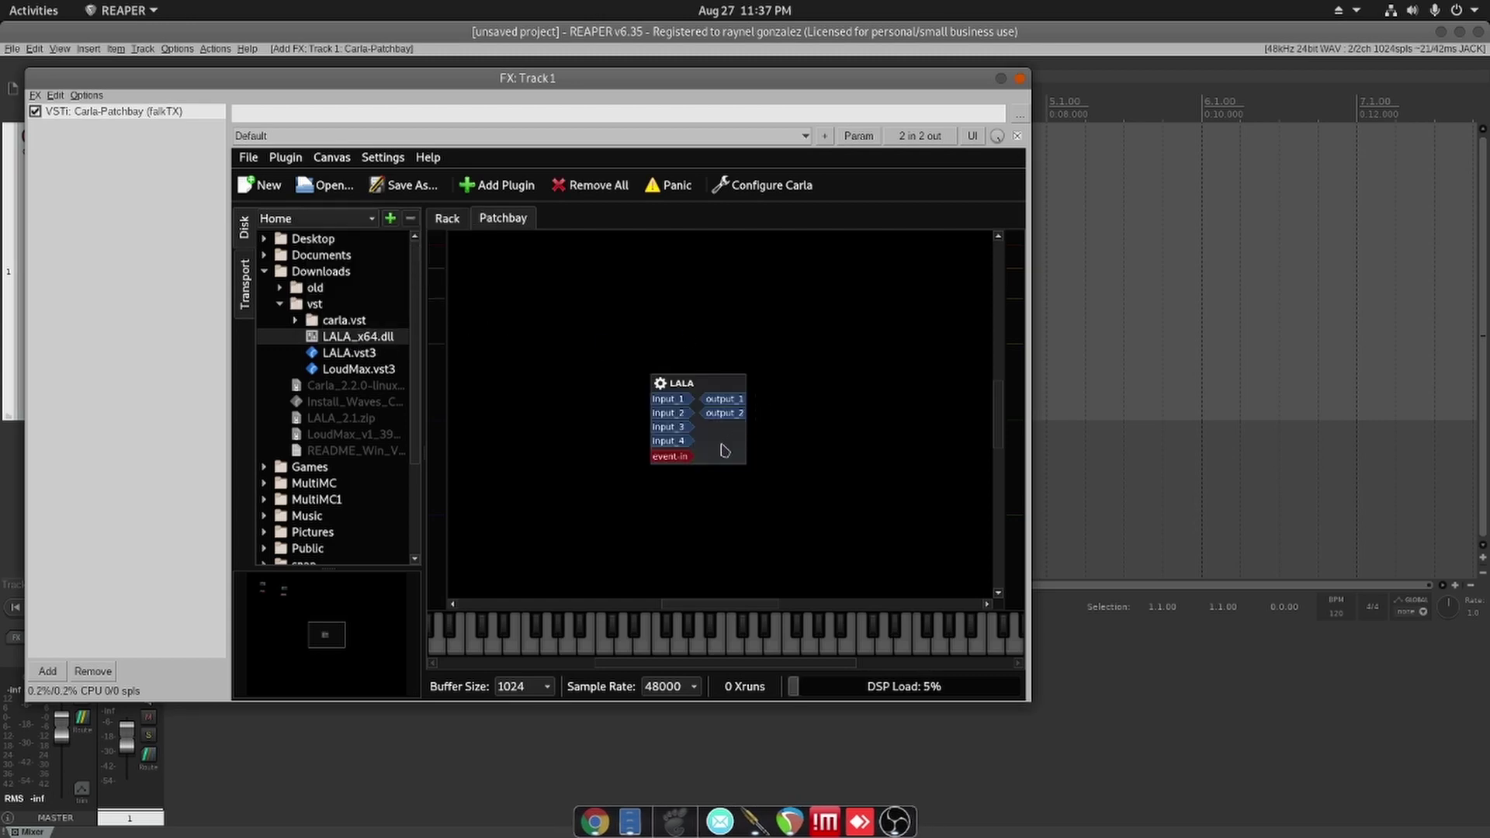
- Open the LALA plugin's interface and move it over the patchbay
double_click(724, 450)
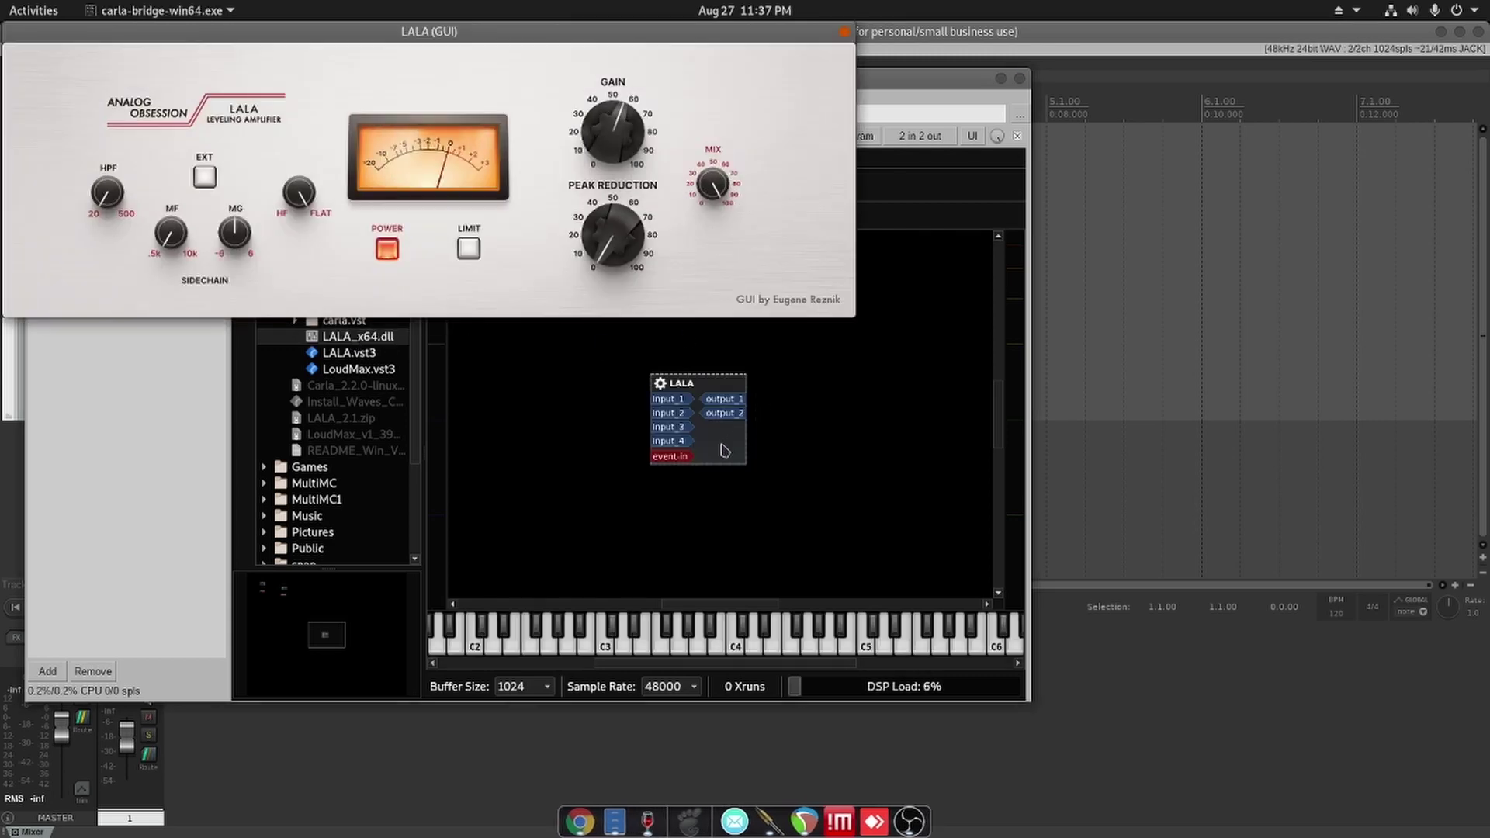
drag(416, 34, 418, 35)
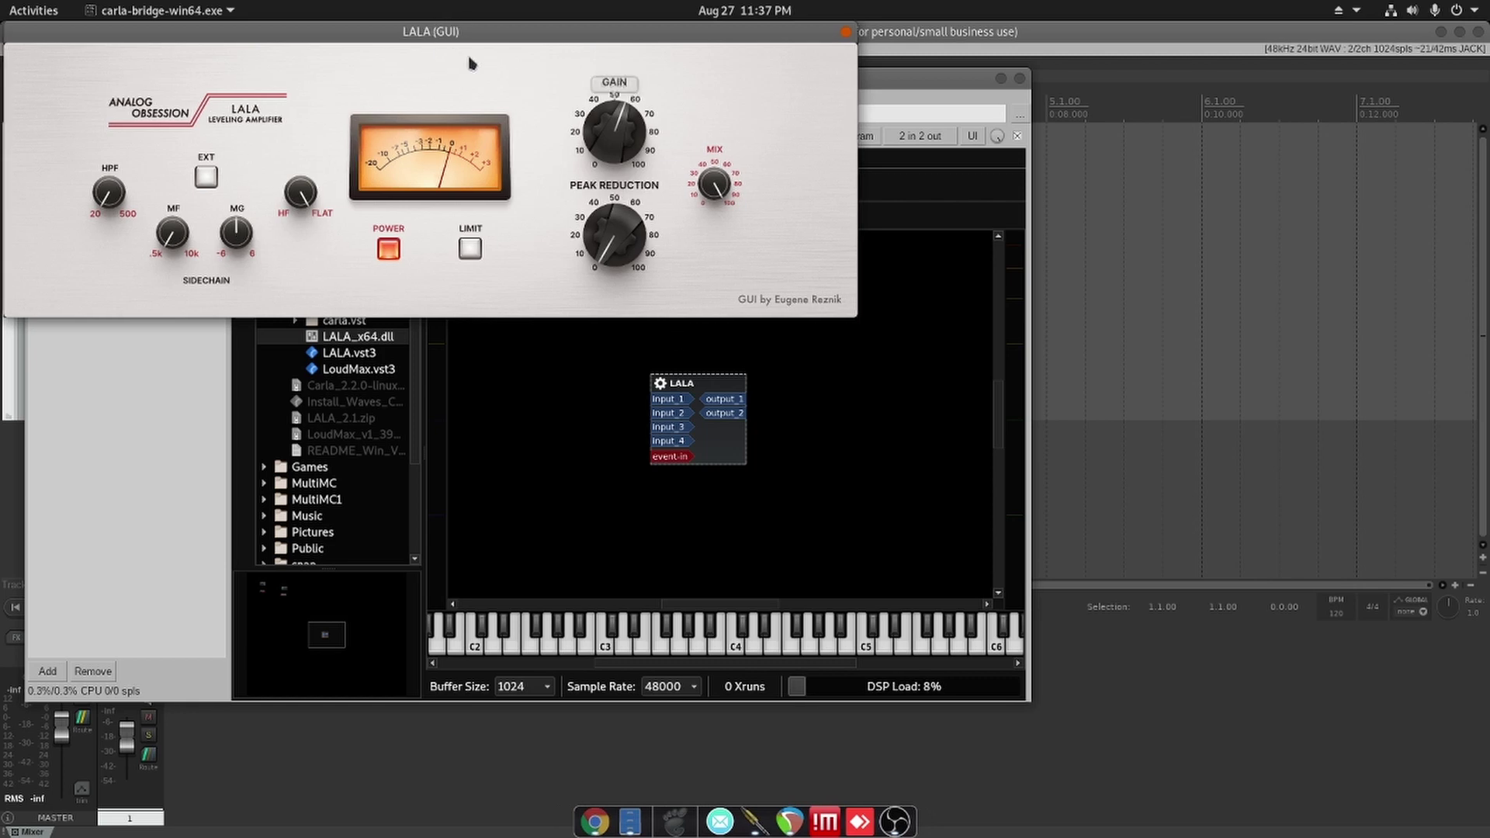
drag(520, 33, 762, 376)
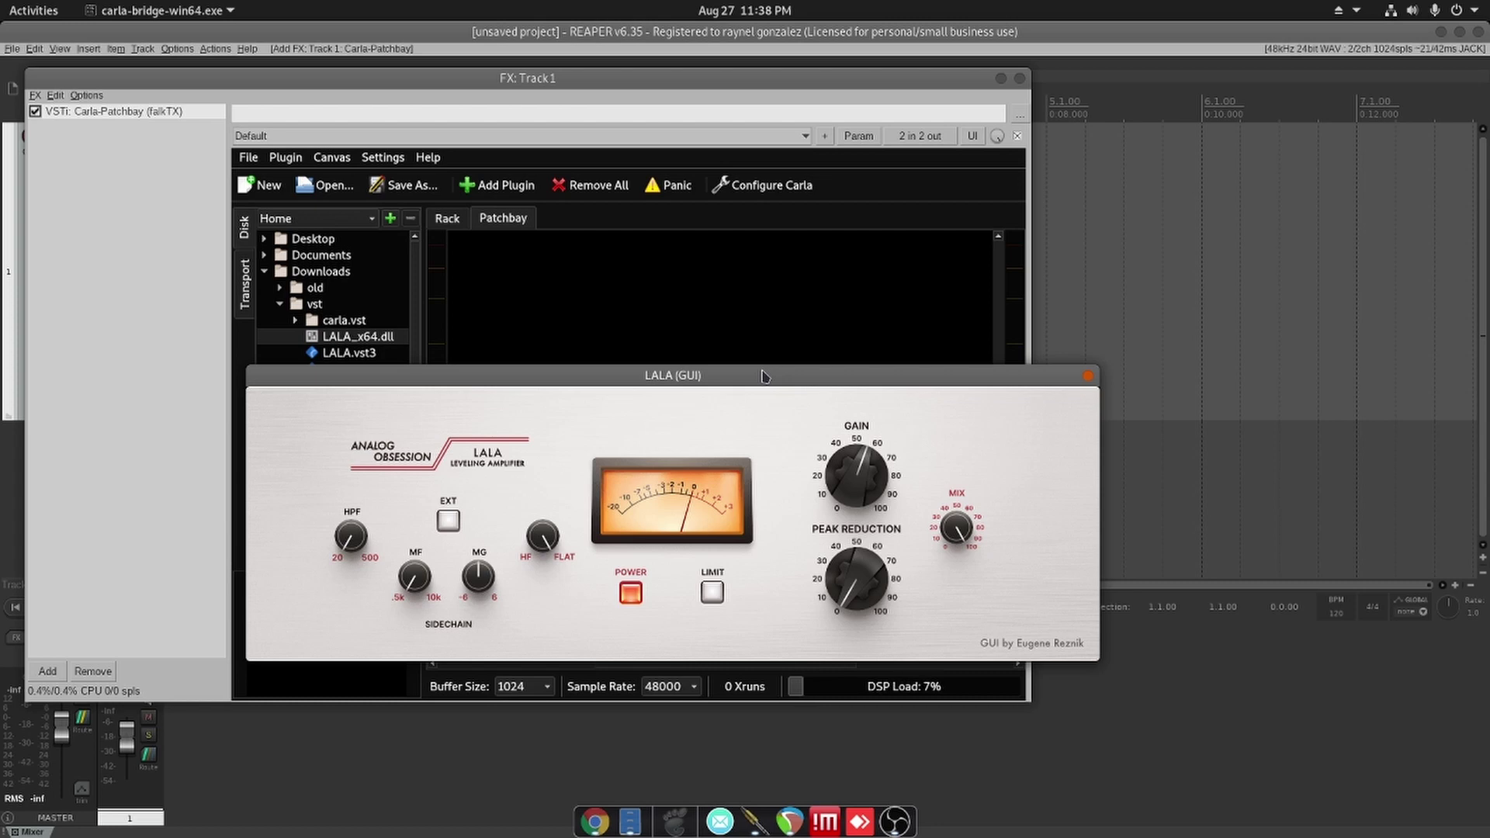
- Quit REAPER without saving the project
key(Escape)
key(ctrl+q)
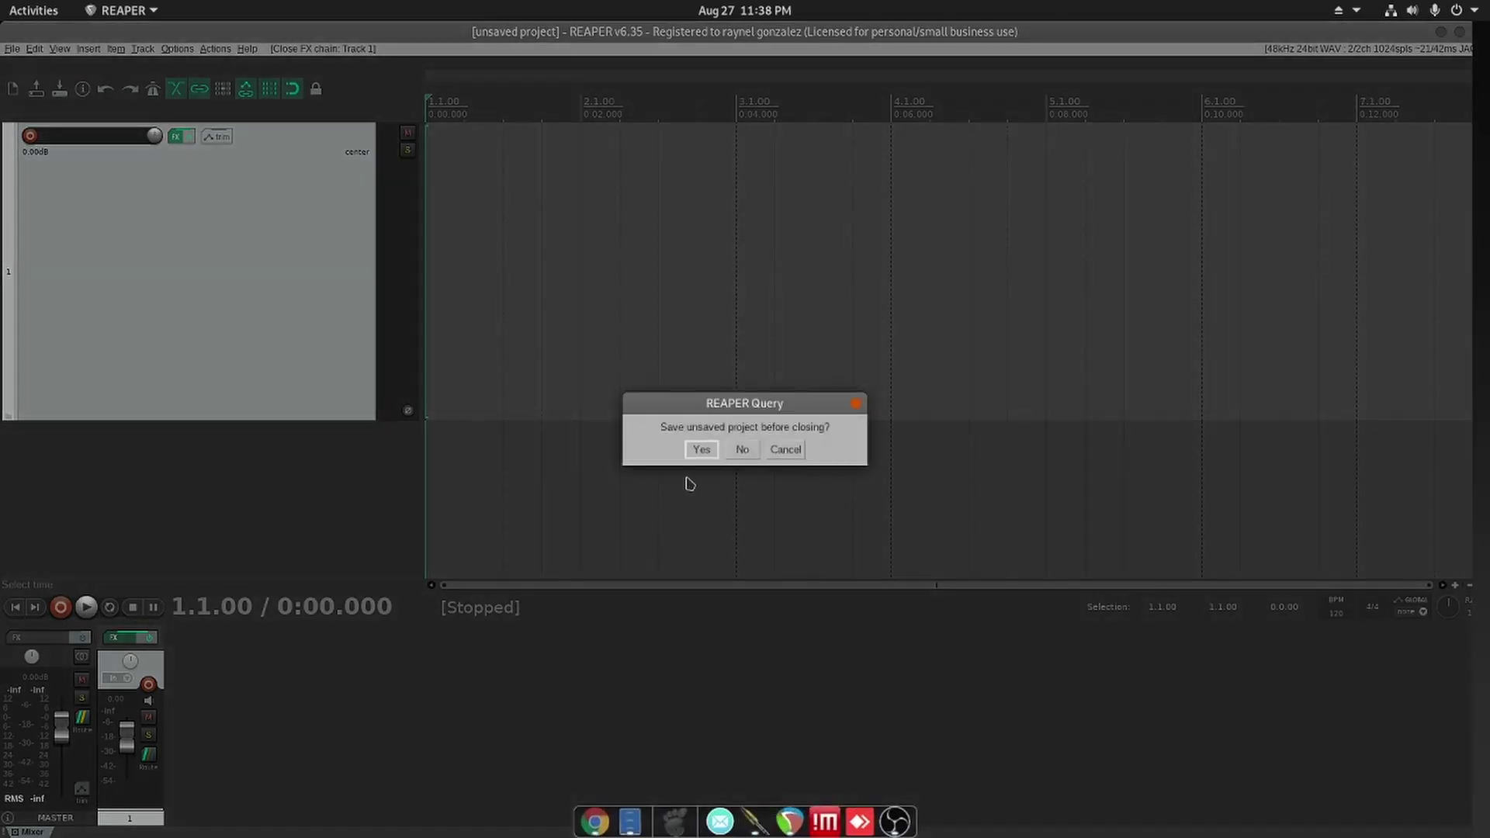
click(740, 450)
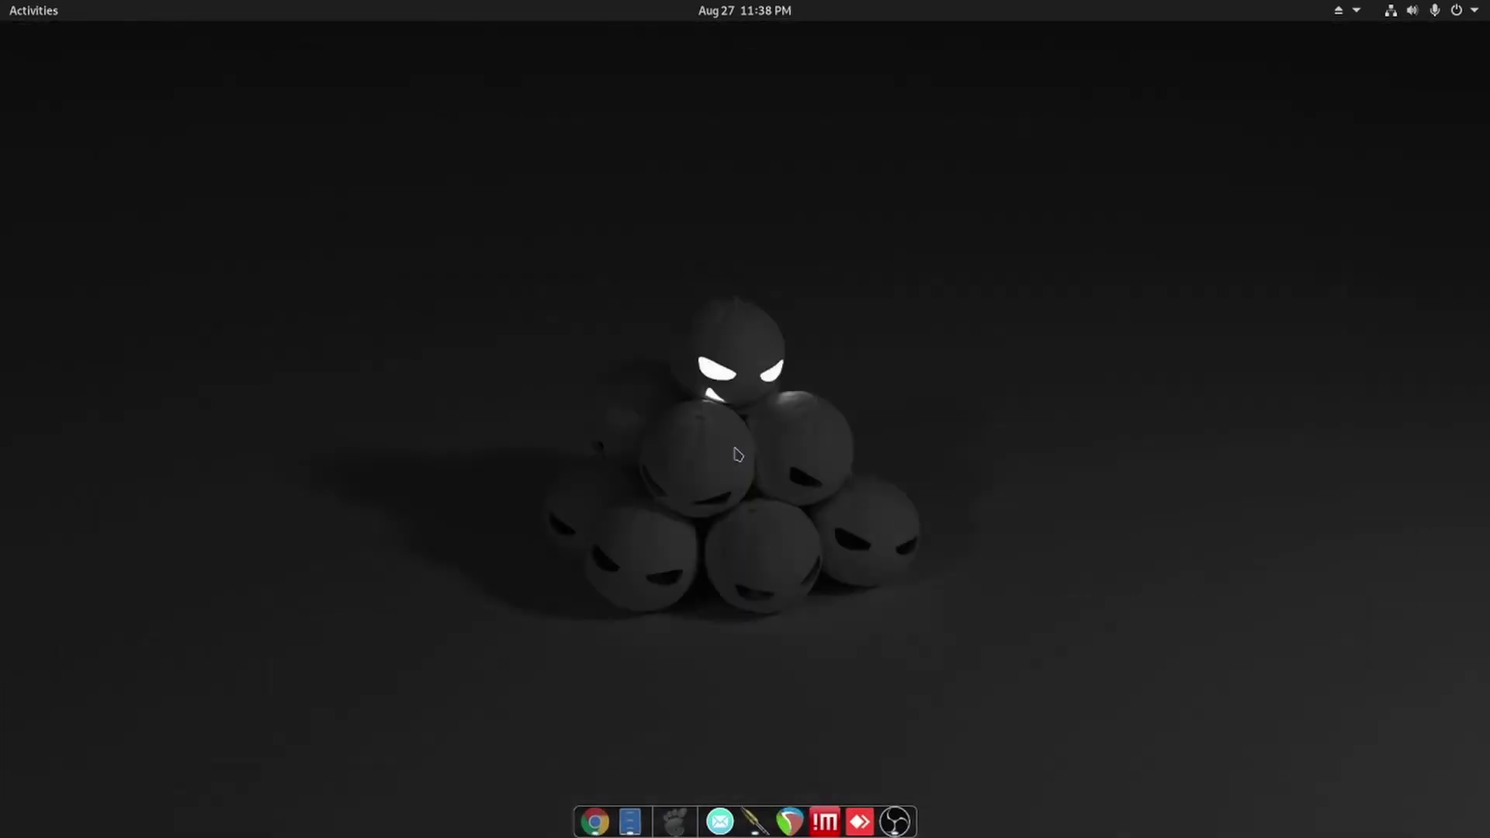
- Open a maximized Alacritty terminal, change into Downloads and list its files
key(ctrl+alt+t)
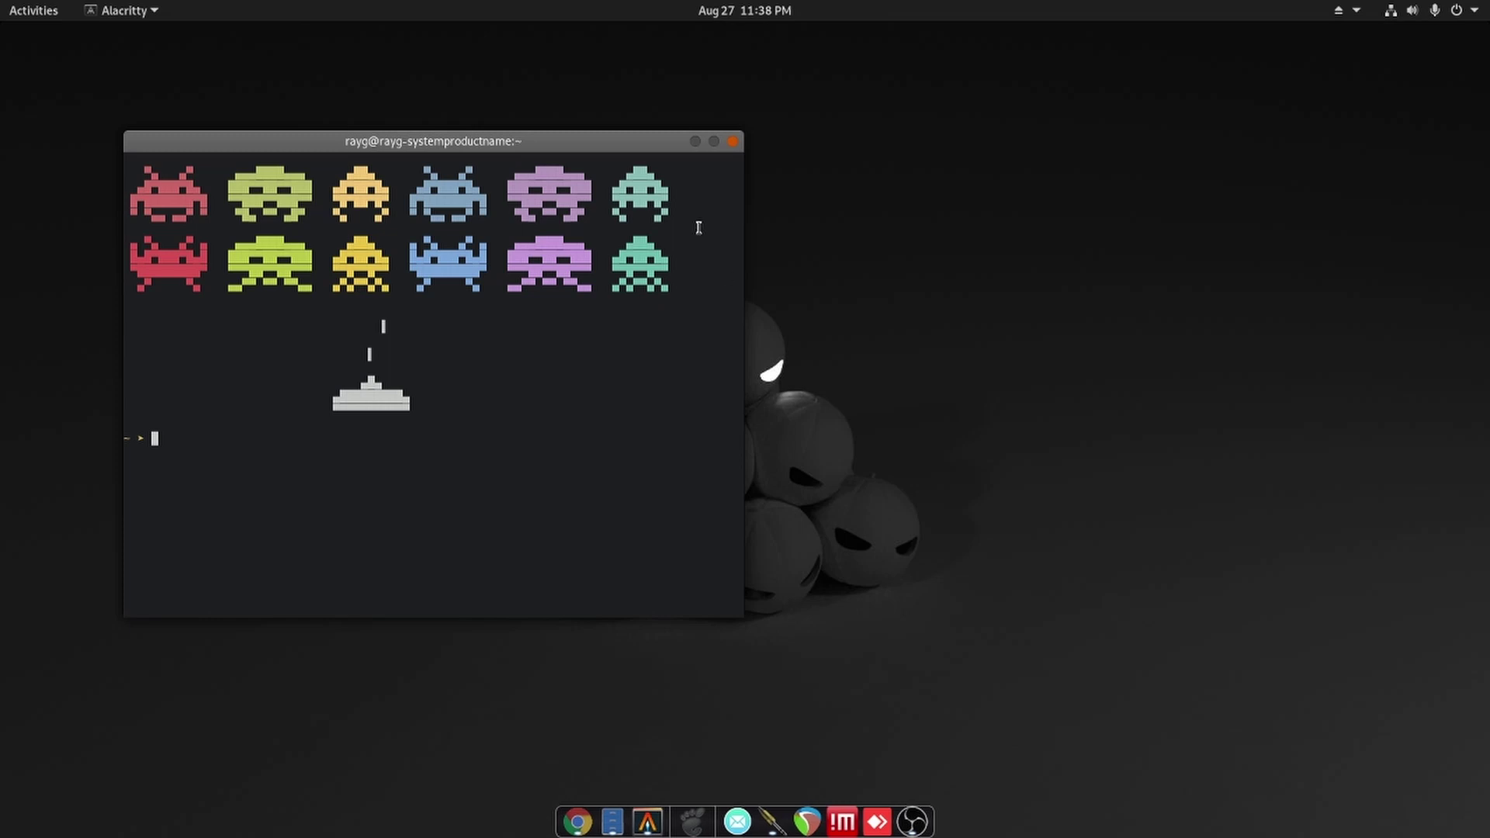
click(713, 141)
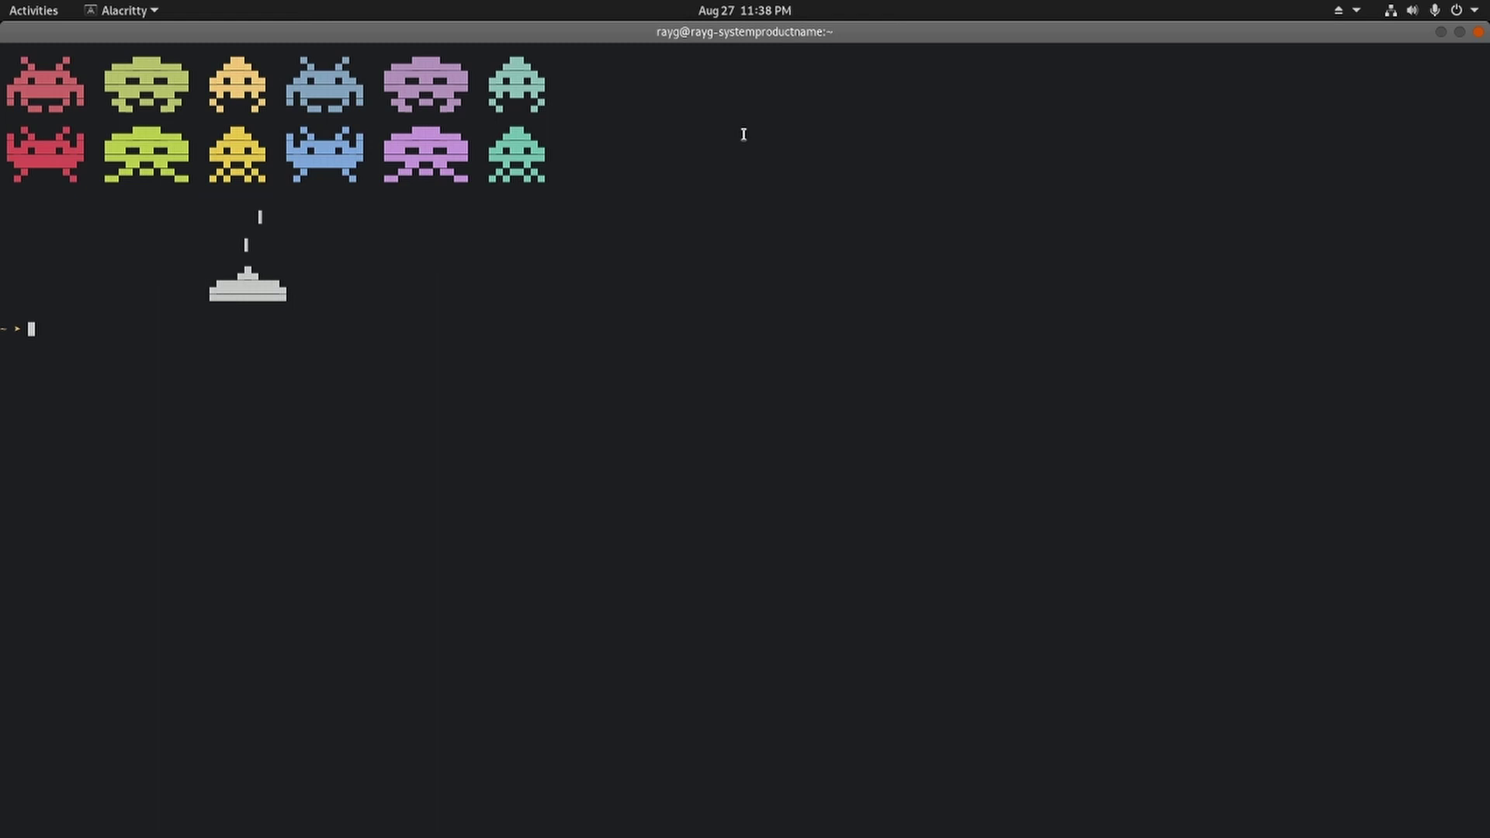
text(cd Downloads)
key(Return)
text(ls)
key(Return)
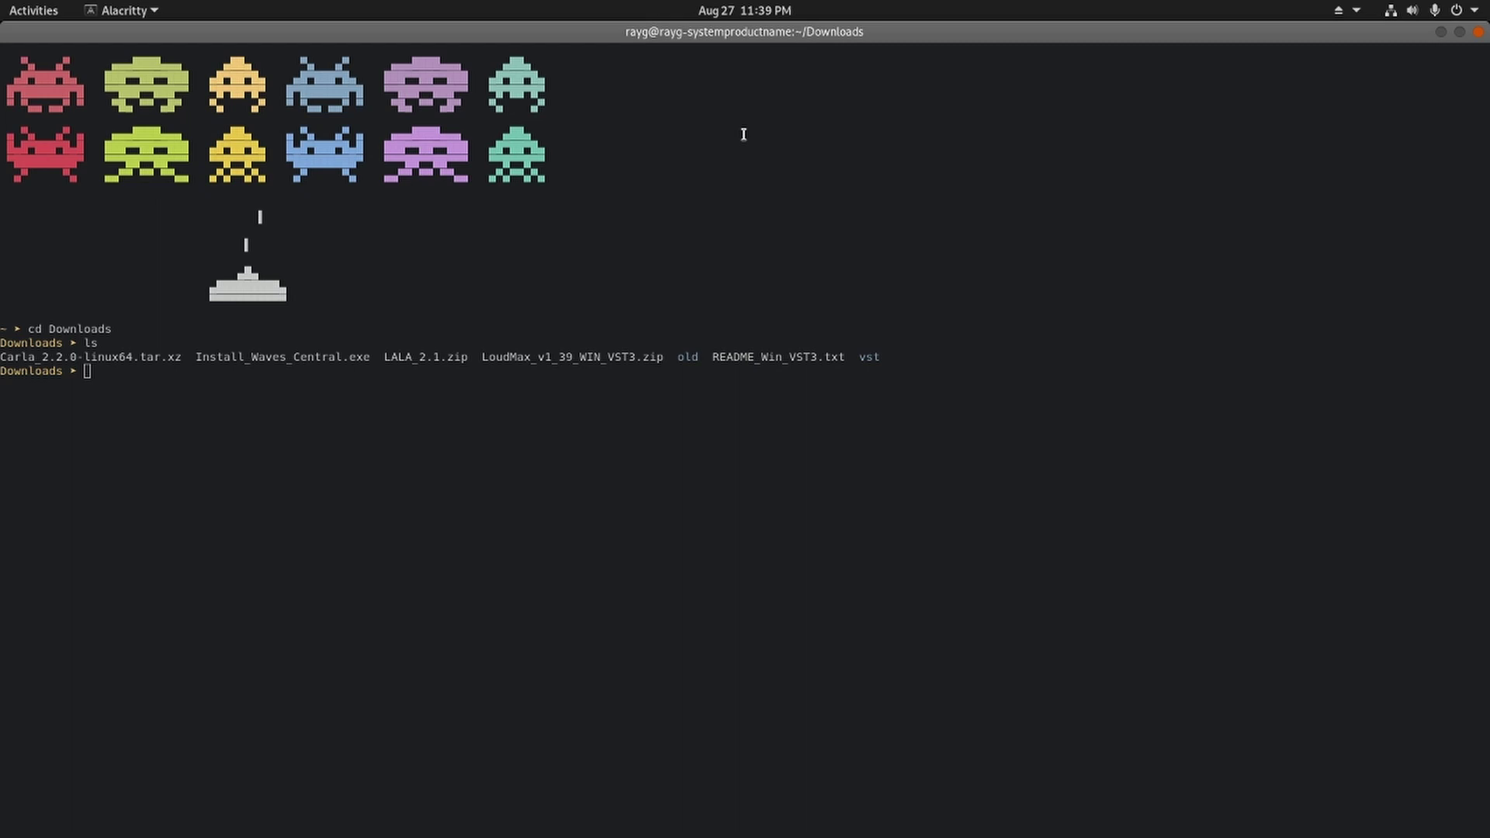
- Enlarge the terminal text and begin the sudo command
text(tar)
key(BackSpace)
key(BackSpace)
key(BackSpace)
key(ctrl+plus)
key(ctrl+plus)
key(ctrl+plus)
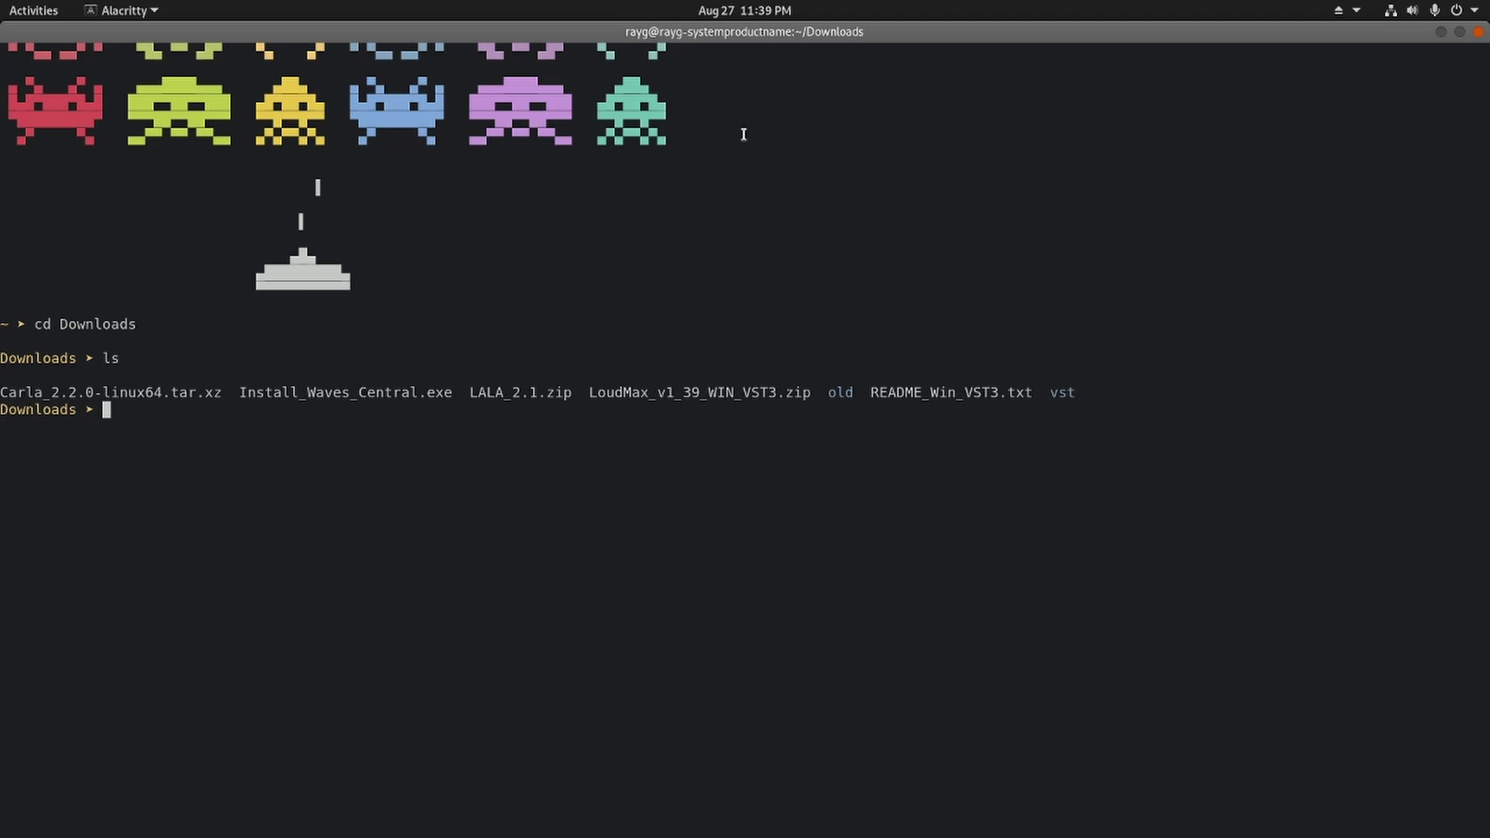
text(sudo)
- Run sudo wine ./Install_Waves_Central.exe and enter the administrator password
text(wine ./I)
key(Tab)
key(Return)
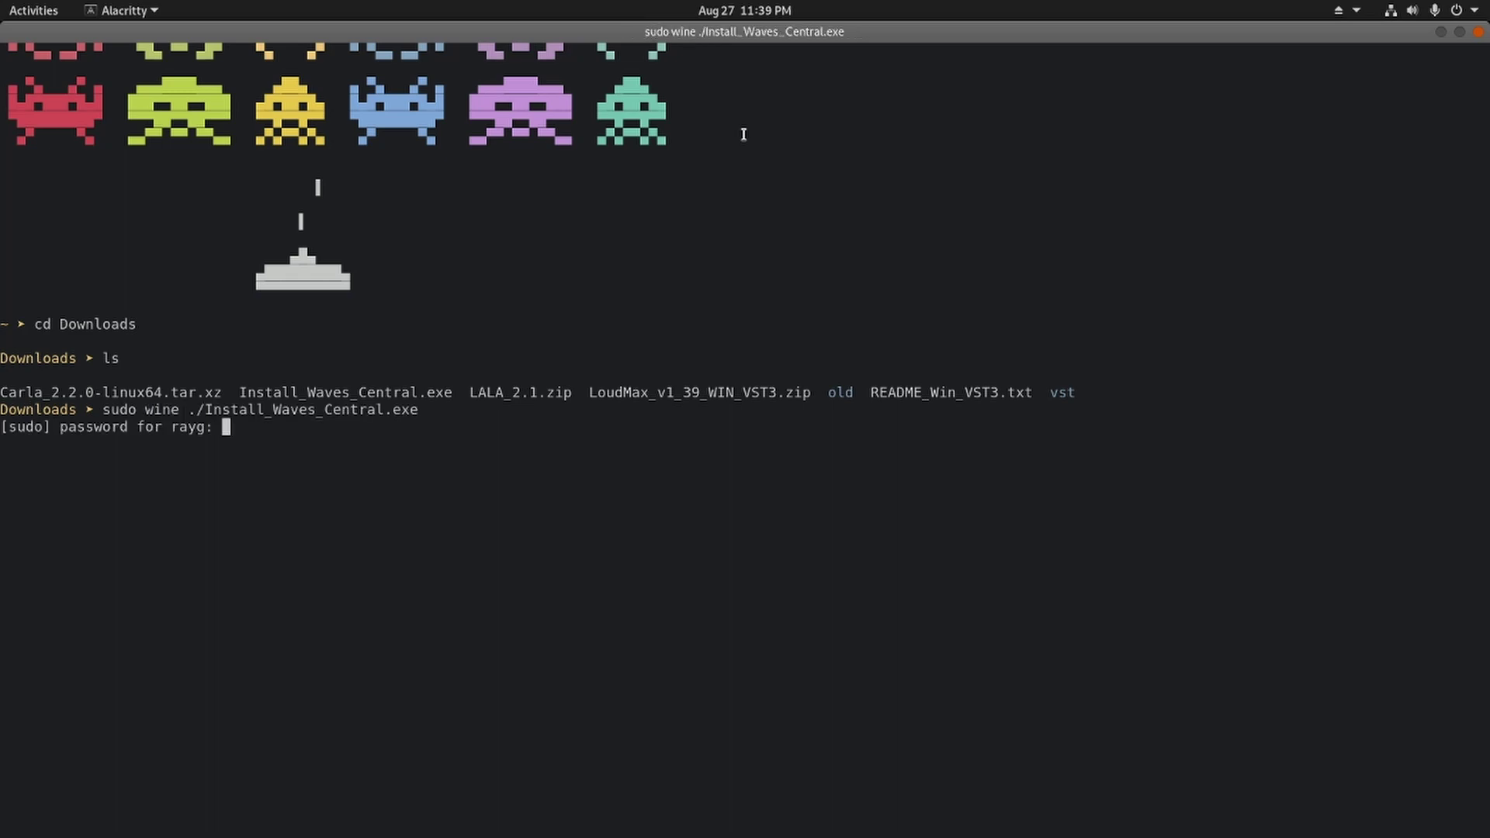
key(Return)
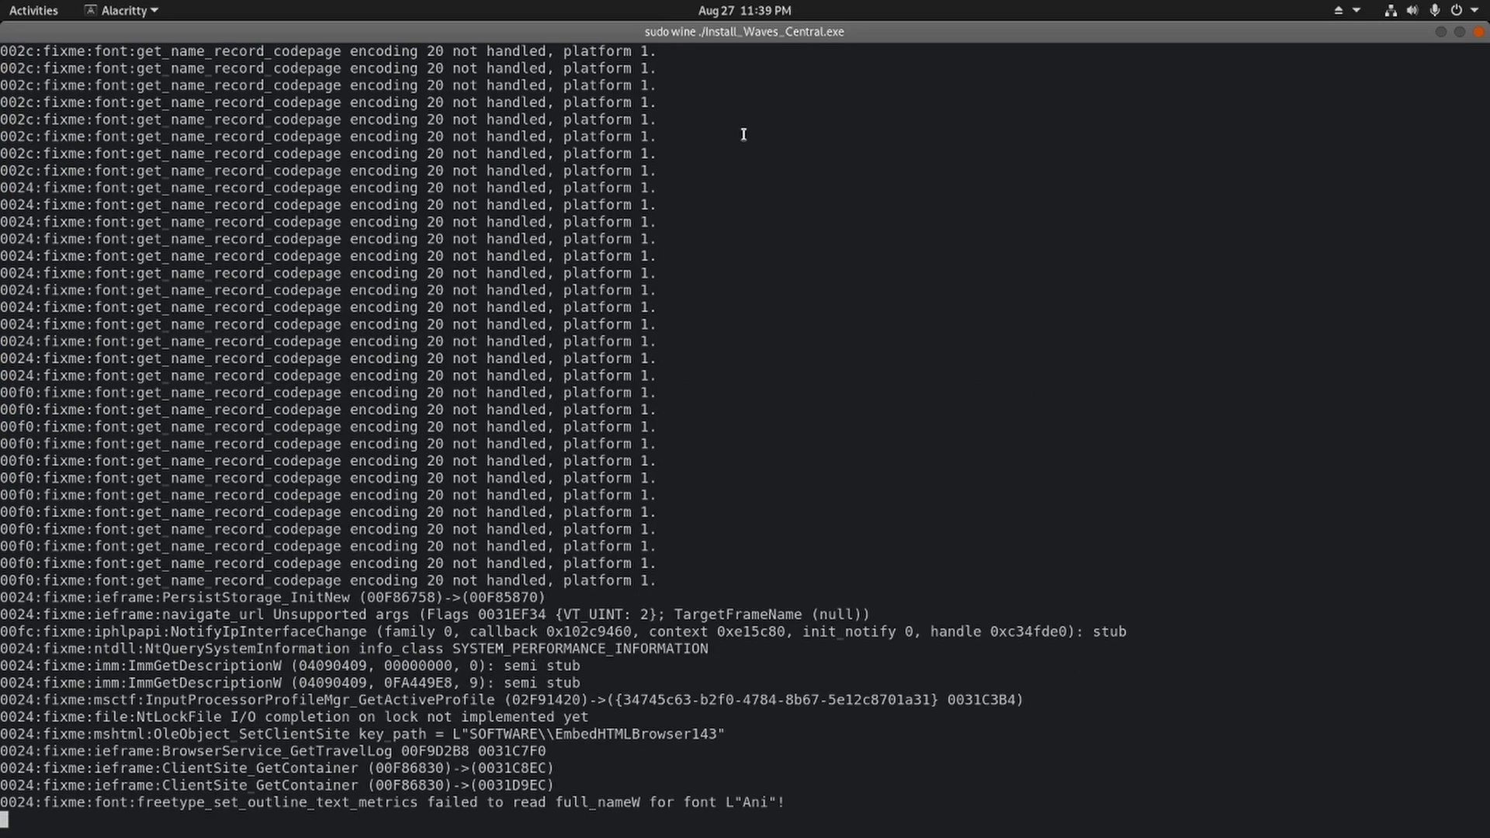
- Accept the Waves Central license agreement and dismiss the PowerShell error
drag(729, 290, 793, 285)
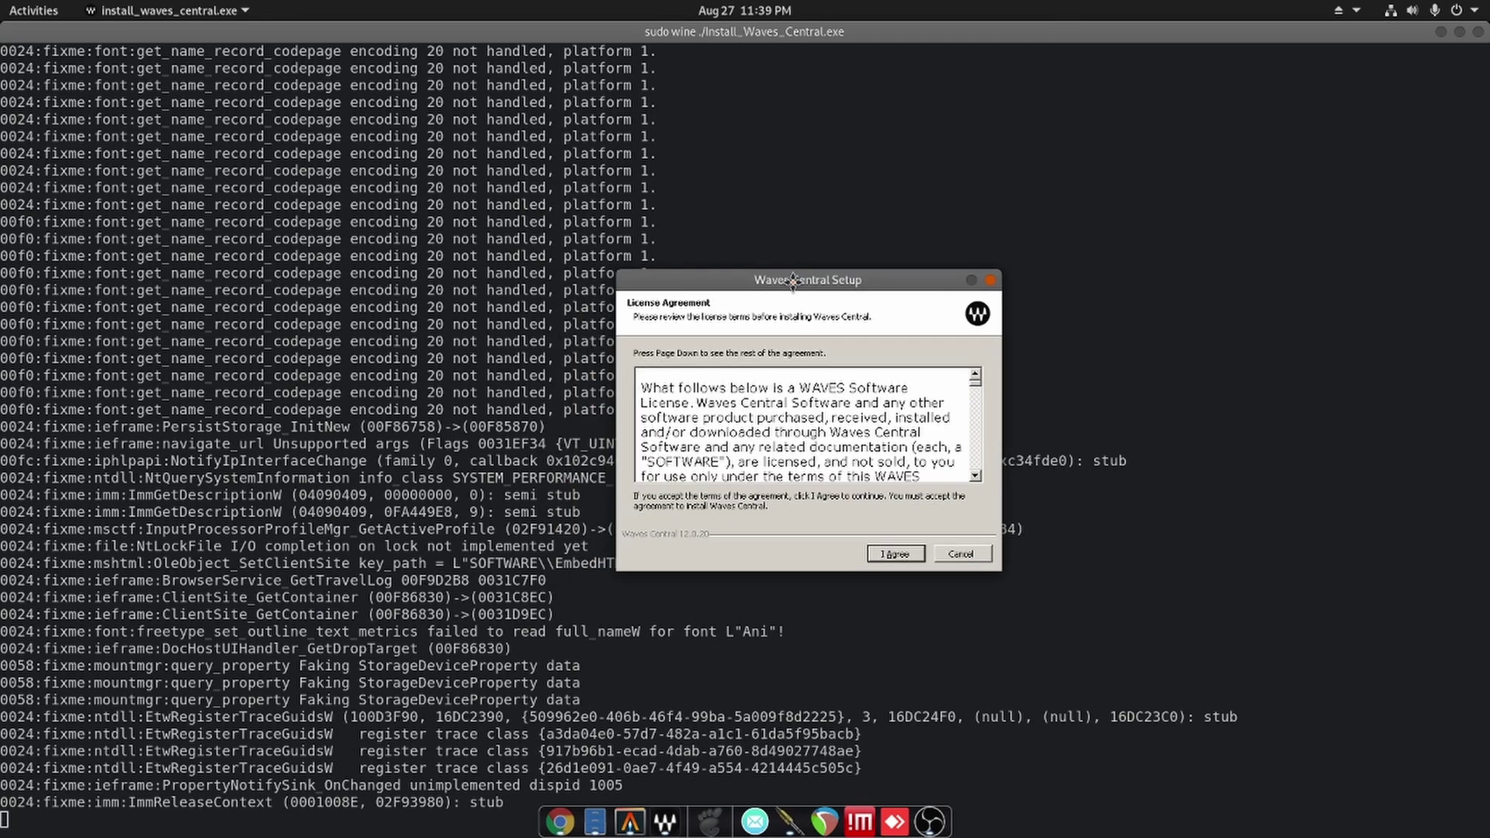
click(890, 554)
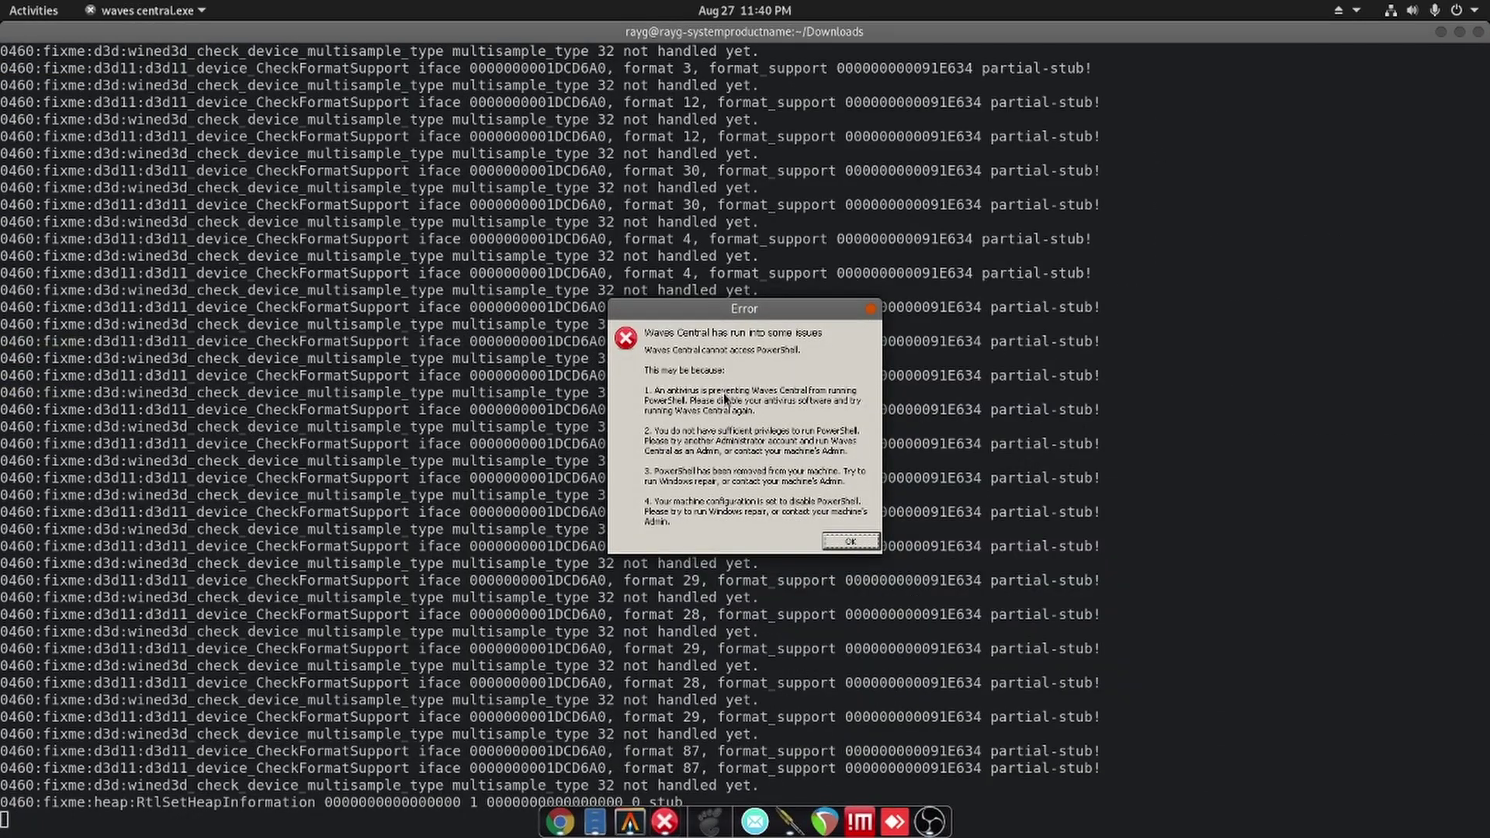
key(Return)
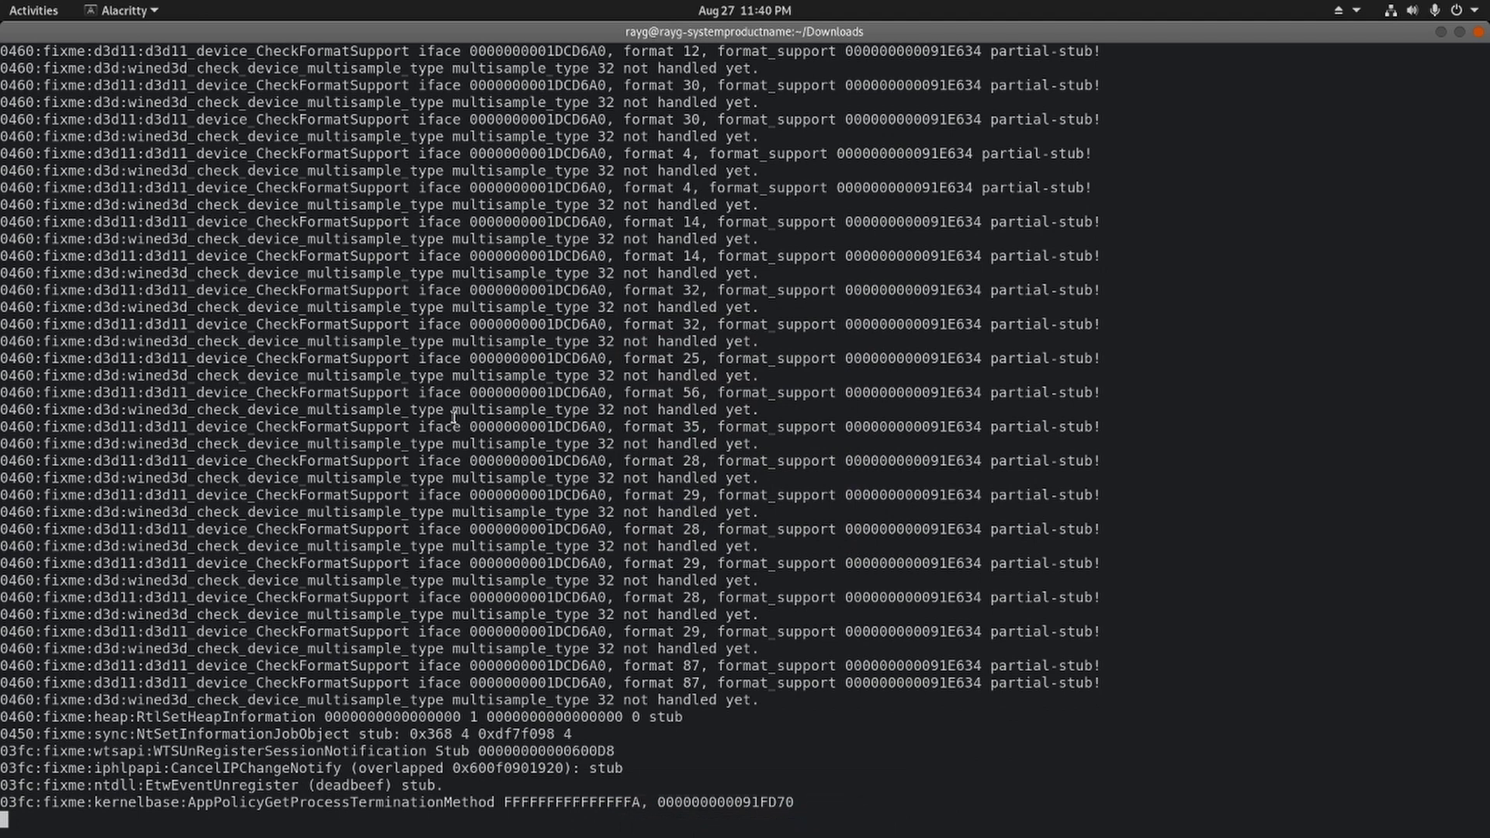
- Download LicenseSupportInstallerWin64.zip from installers.ilok.com with wget and list Downloads to confirm it
key(Return)
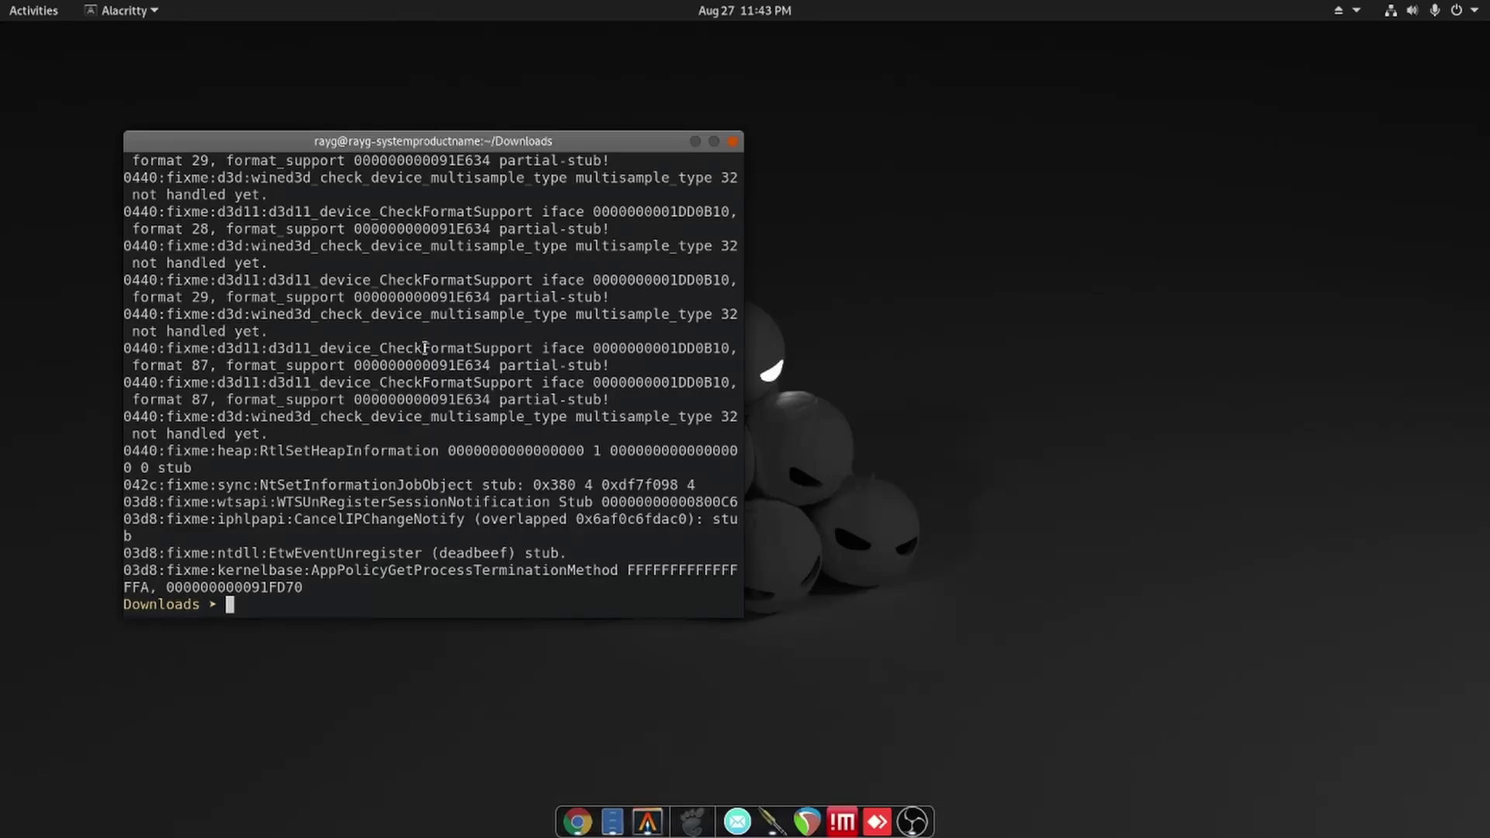
text(wget)
text(https://installers.ilok.com/iloklicensemanager/LicenseSupportInstallerWin64.zip)
key(Return)
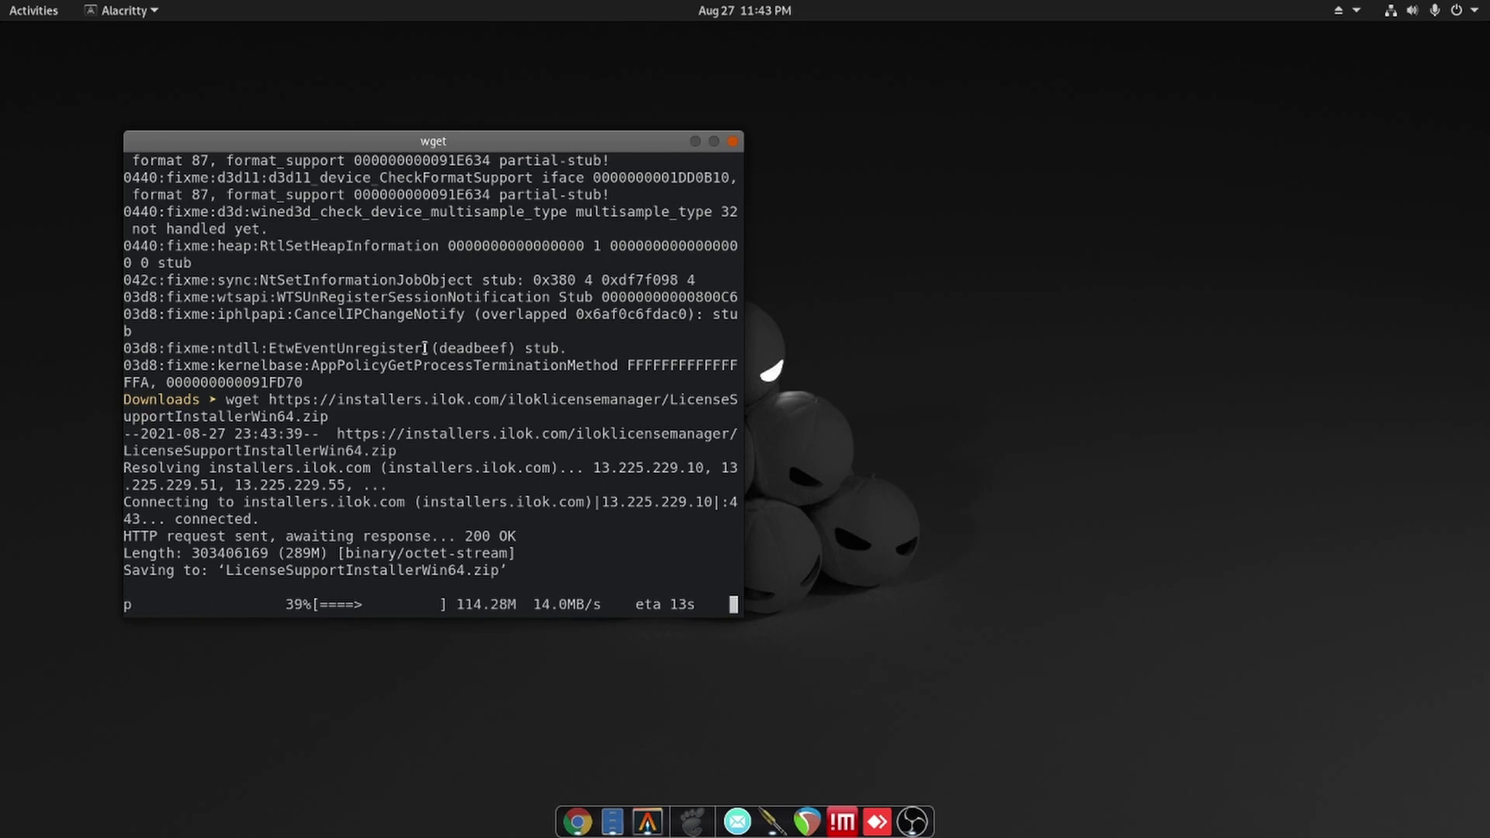
text(ls)
key(Return)
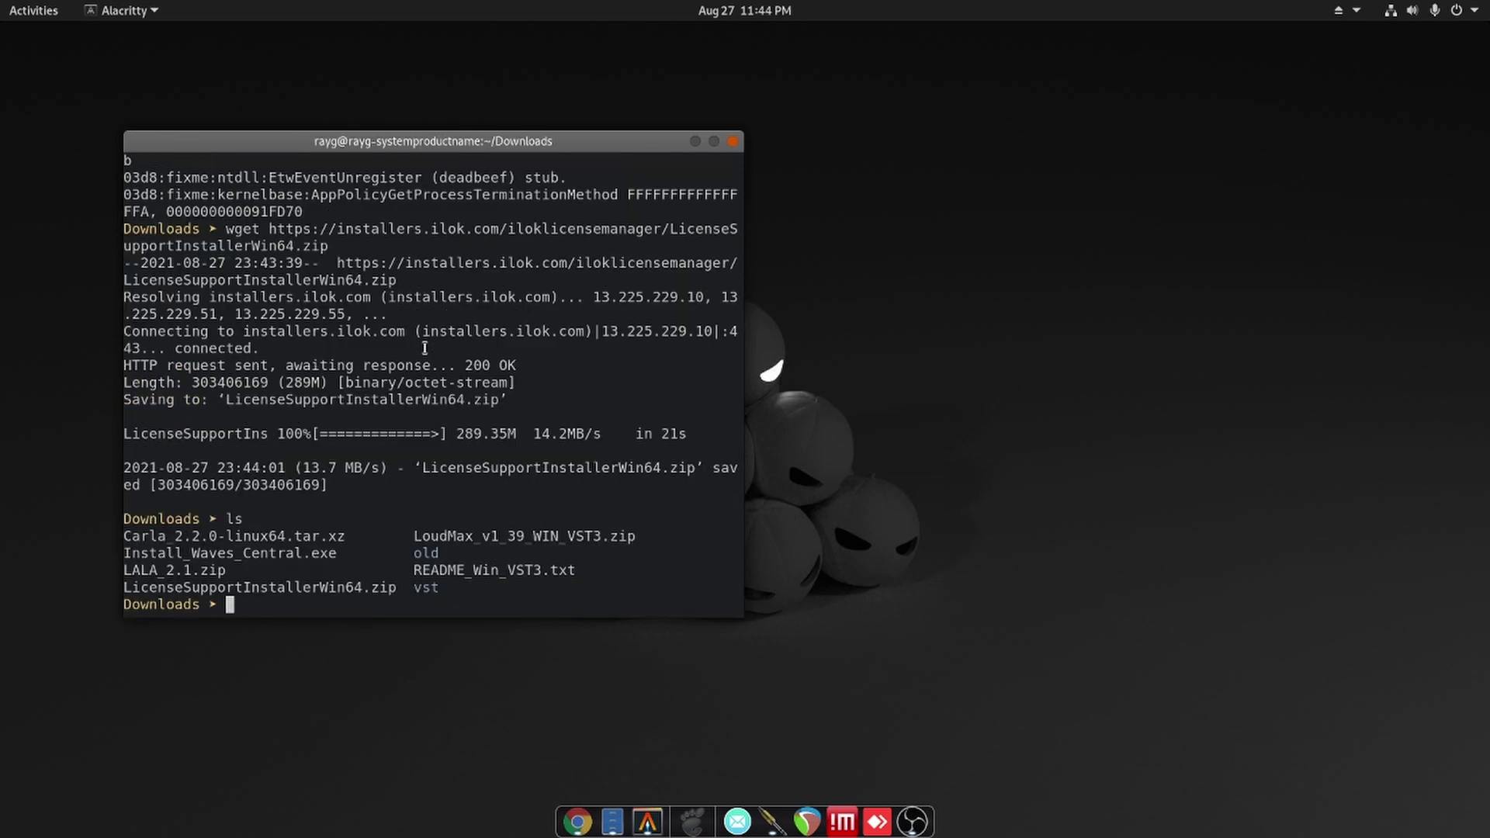
- Unzip LicenseSupportInstallerWin64.zip and list the Downloads folder
text(unzip Lice)
key(Tab)
key(Return)
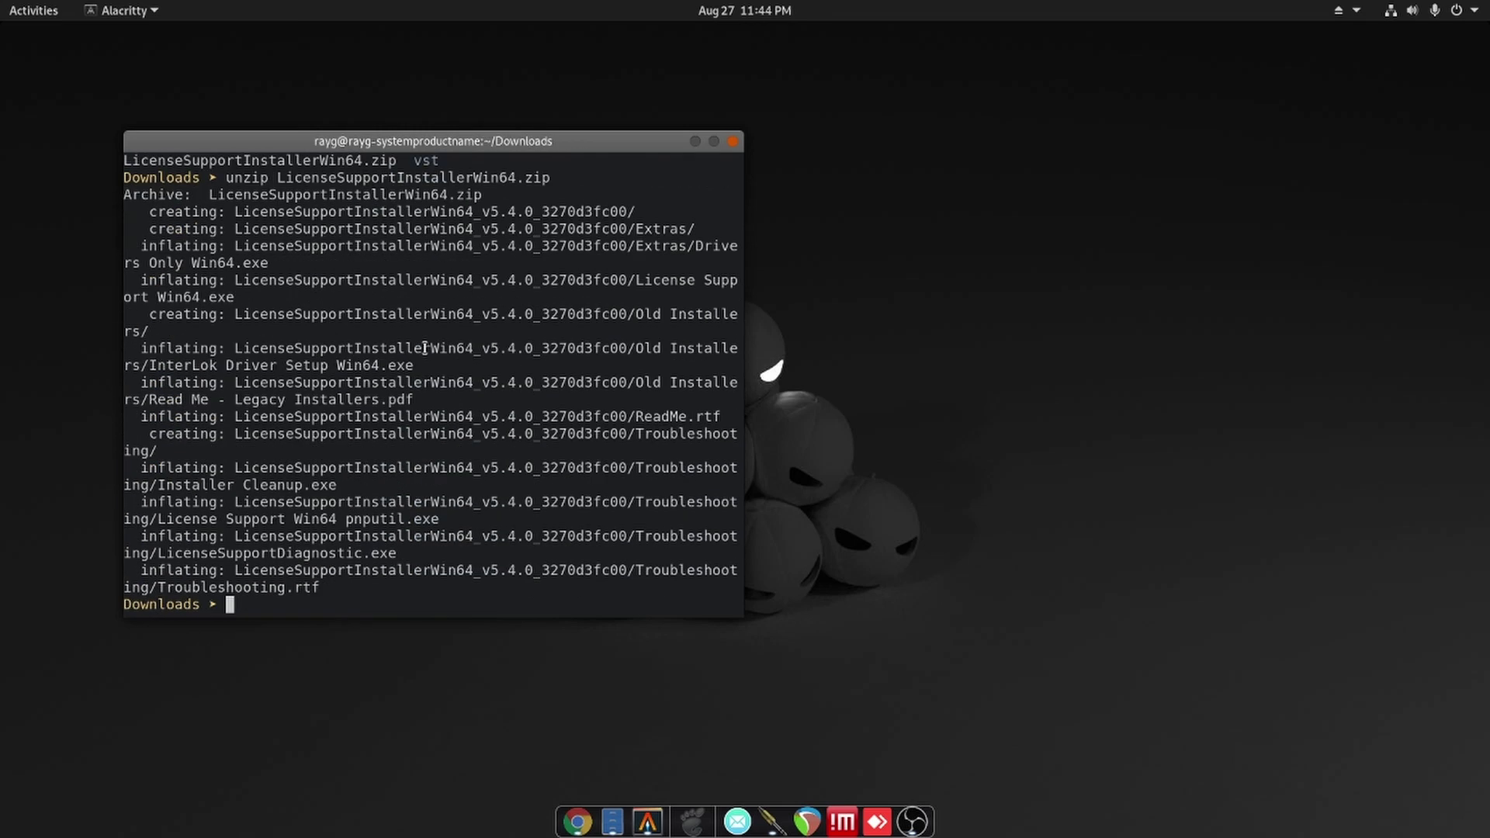
text(ls)
key(Return)
- Enter the LicenseSupportInstallerWin64_v5.4.0_3270d3fc00 folder and list its contents
text(cd )
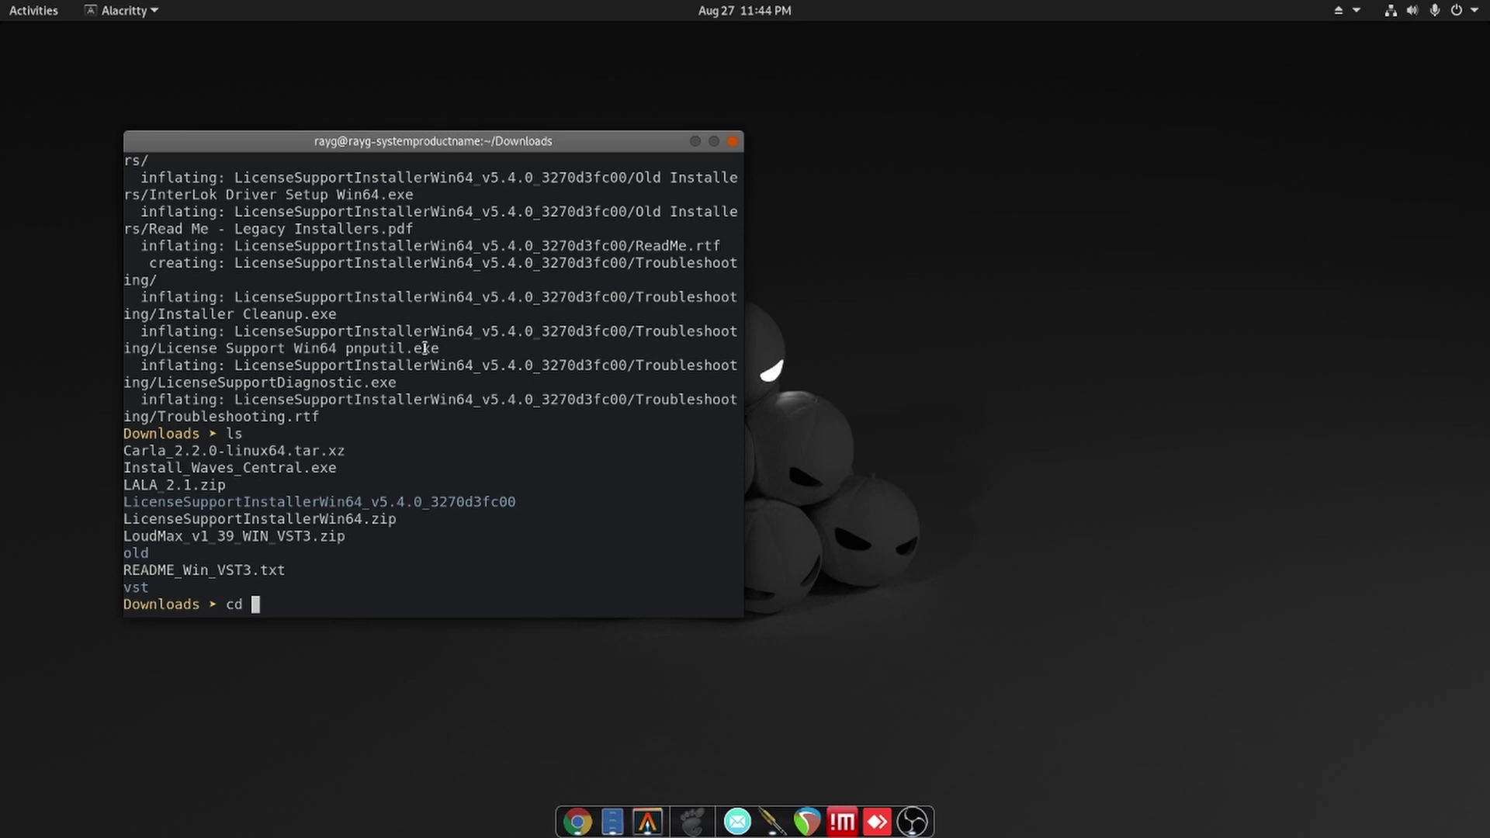
text(Lic)
key(Tab)
key(Return)
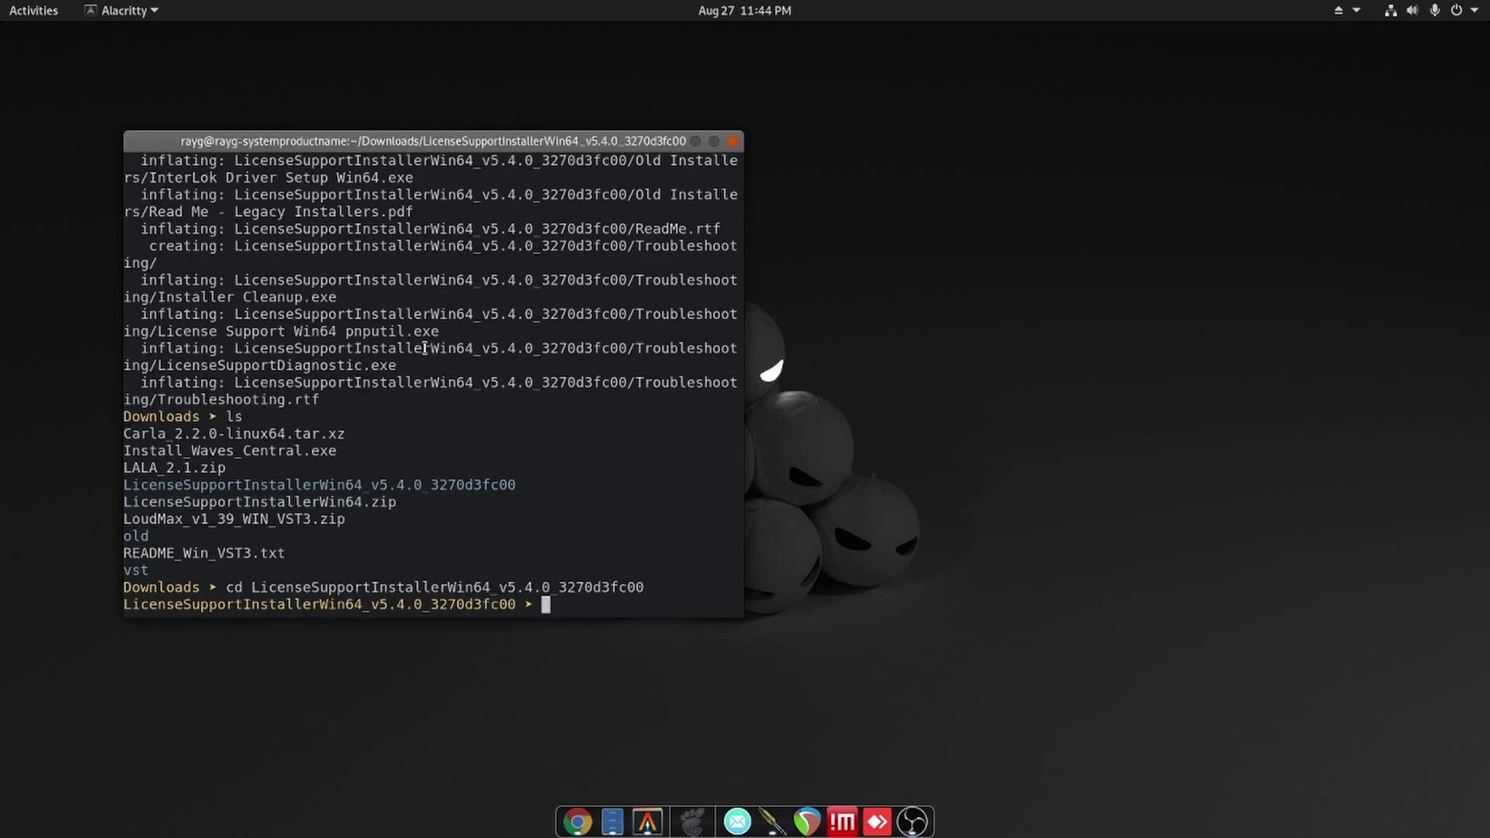
text(ls)
key(Return)
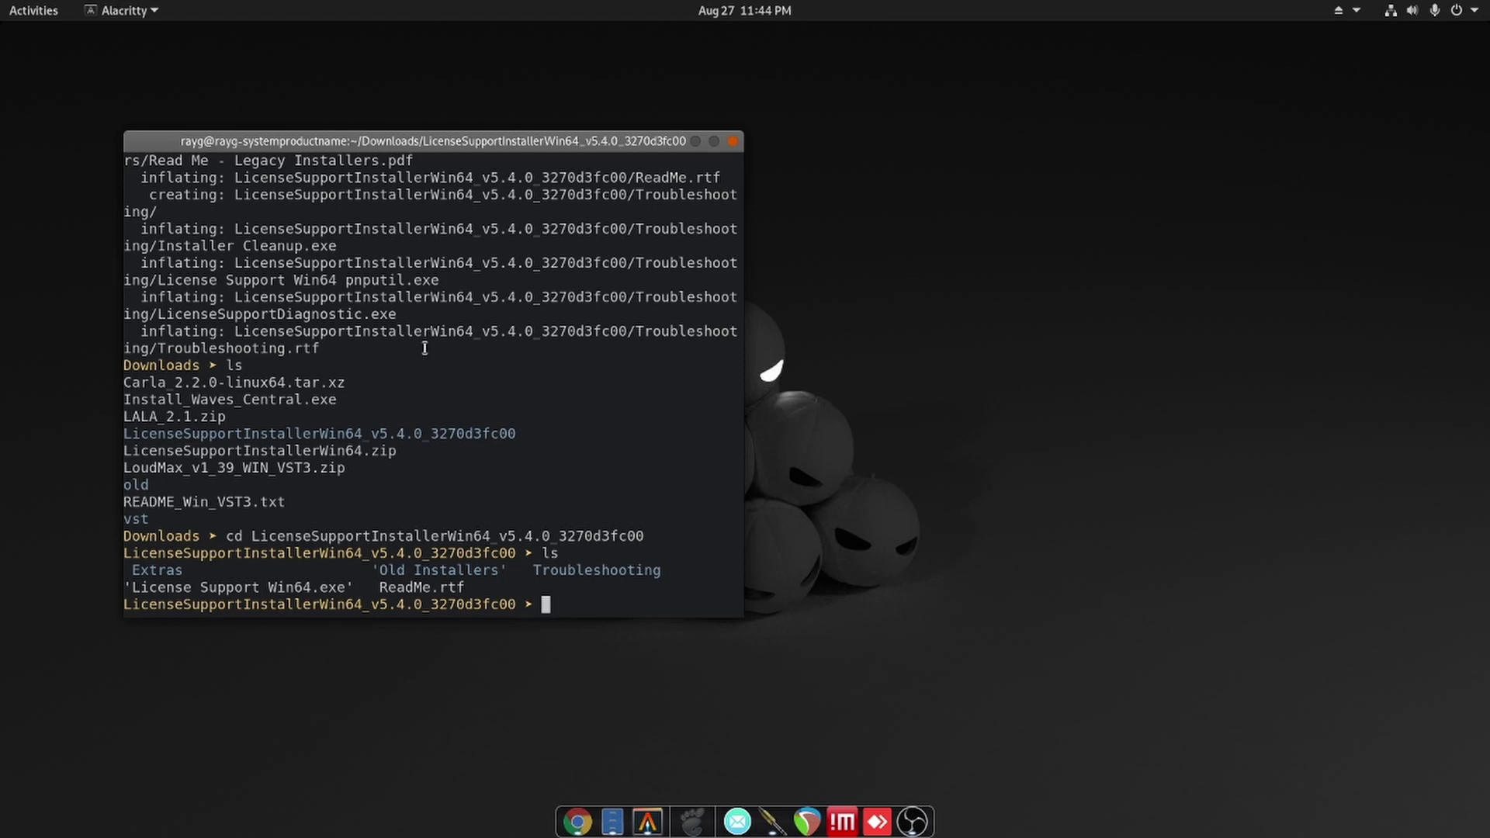
- Run 'License Support Win64.exe' under Wine and install Bonjour, accepting its license
text(wine ./)
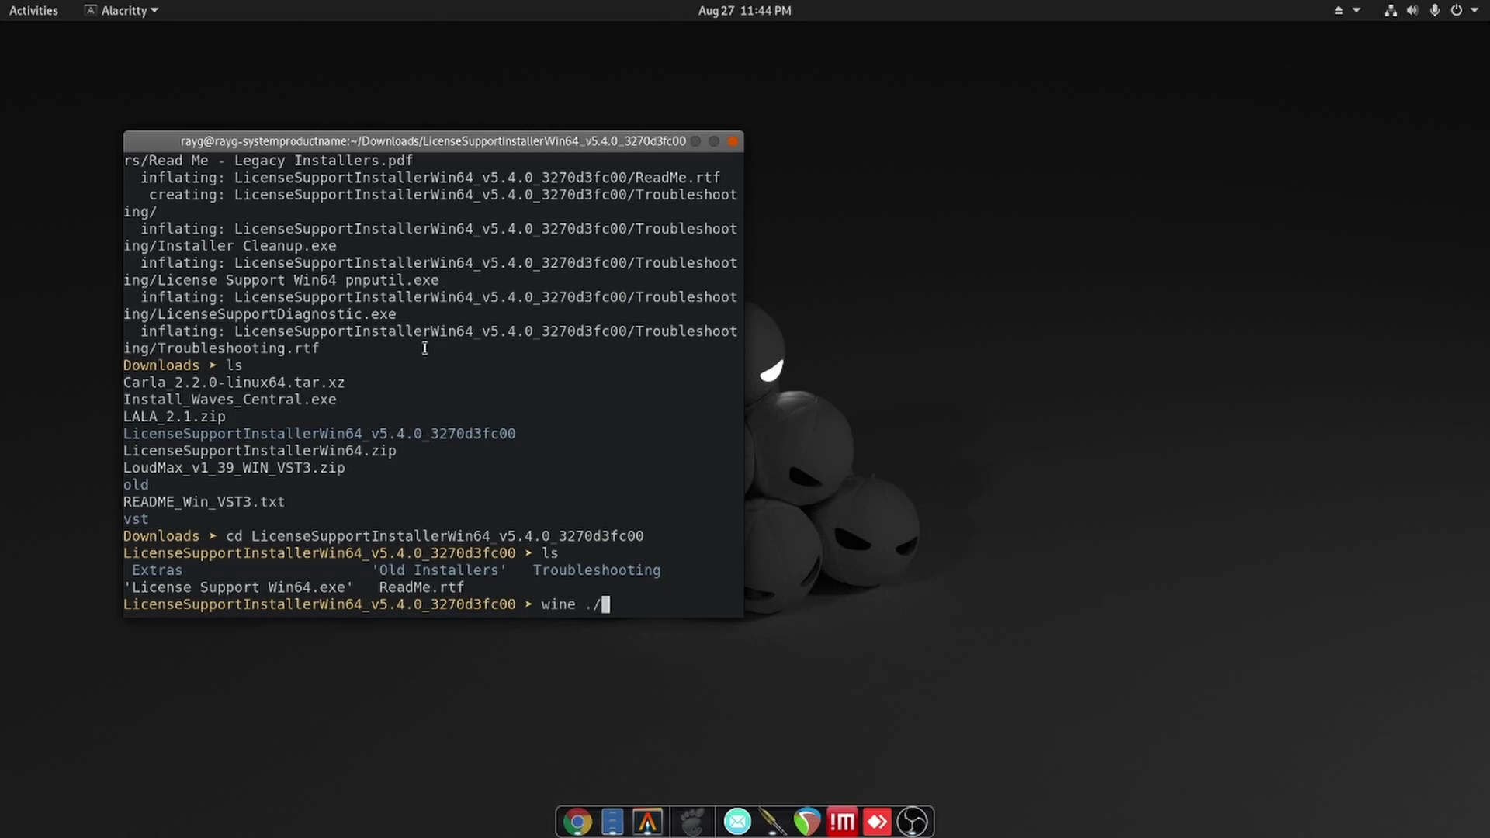
text(L)
key(Tab)
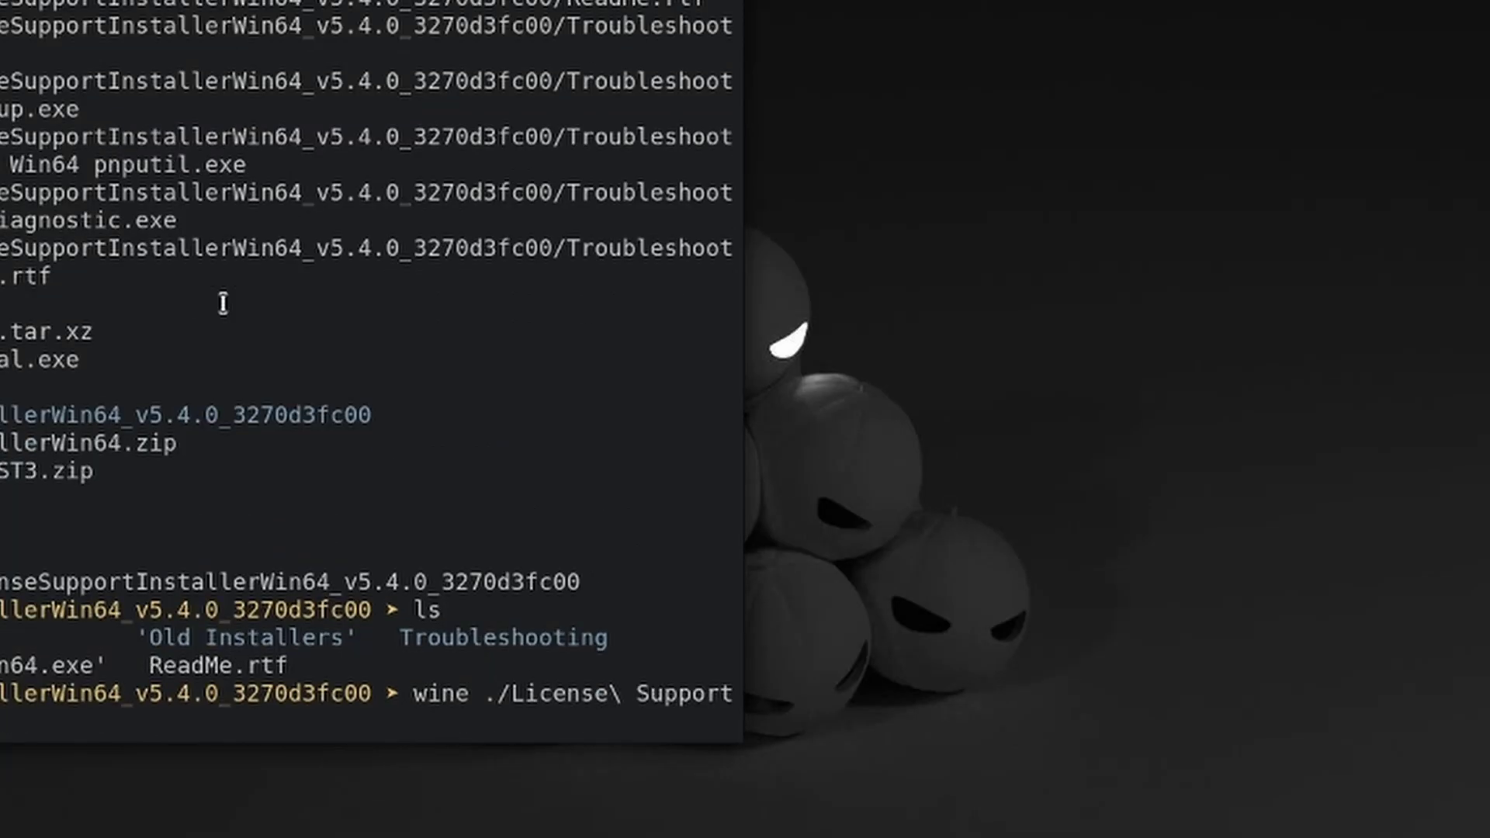
key(Return)
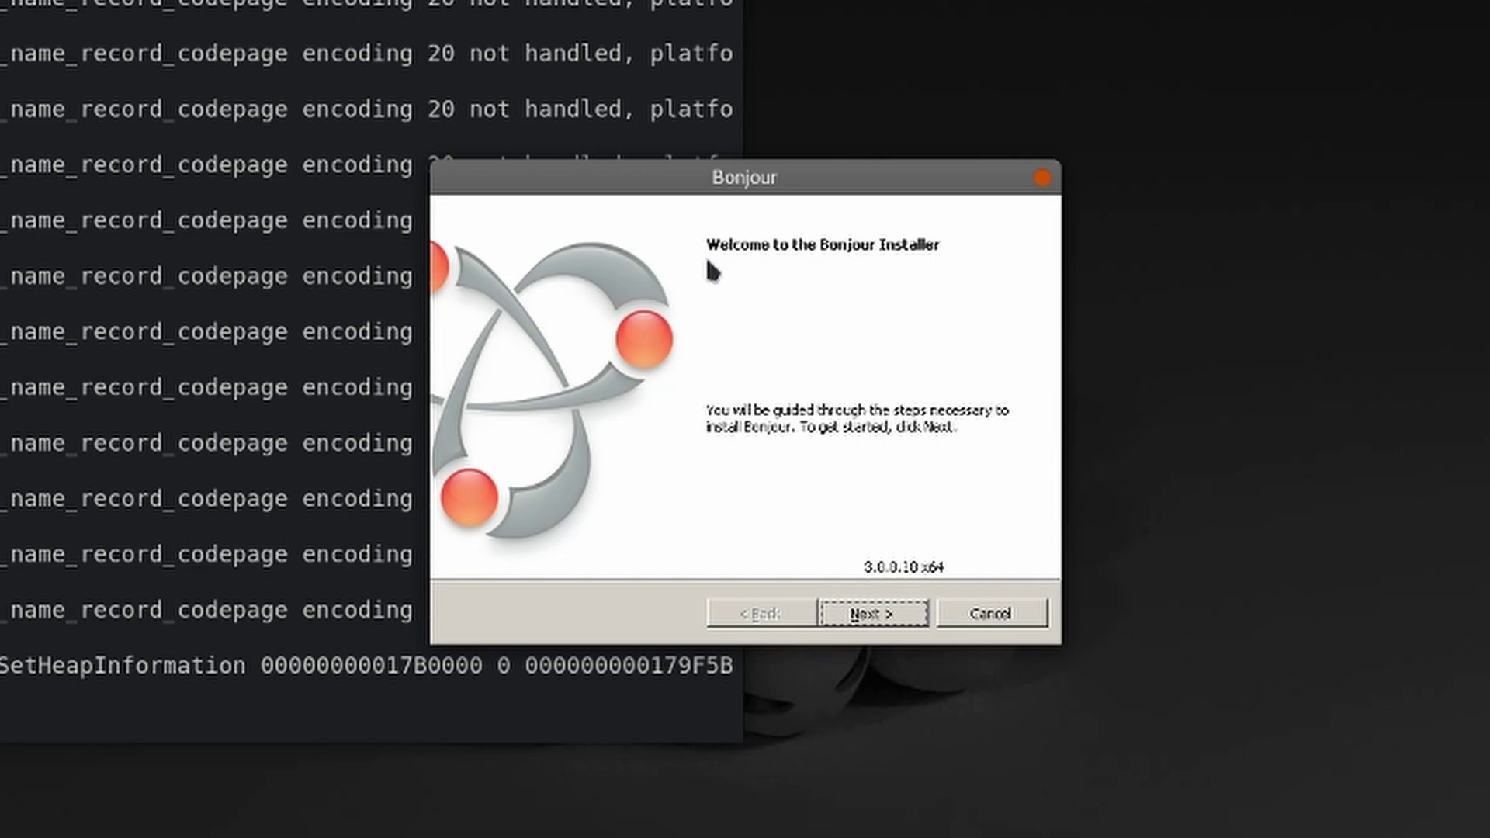
click(871, 613)
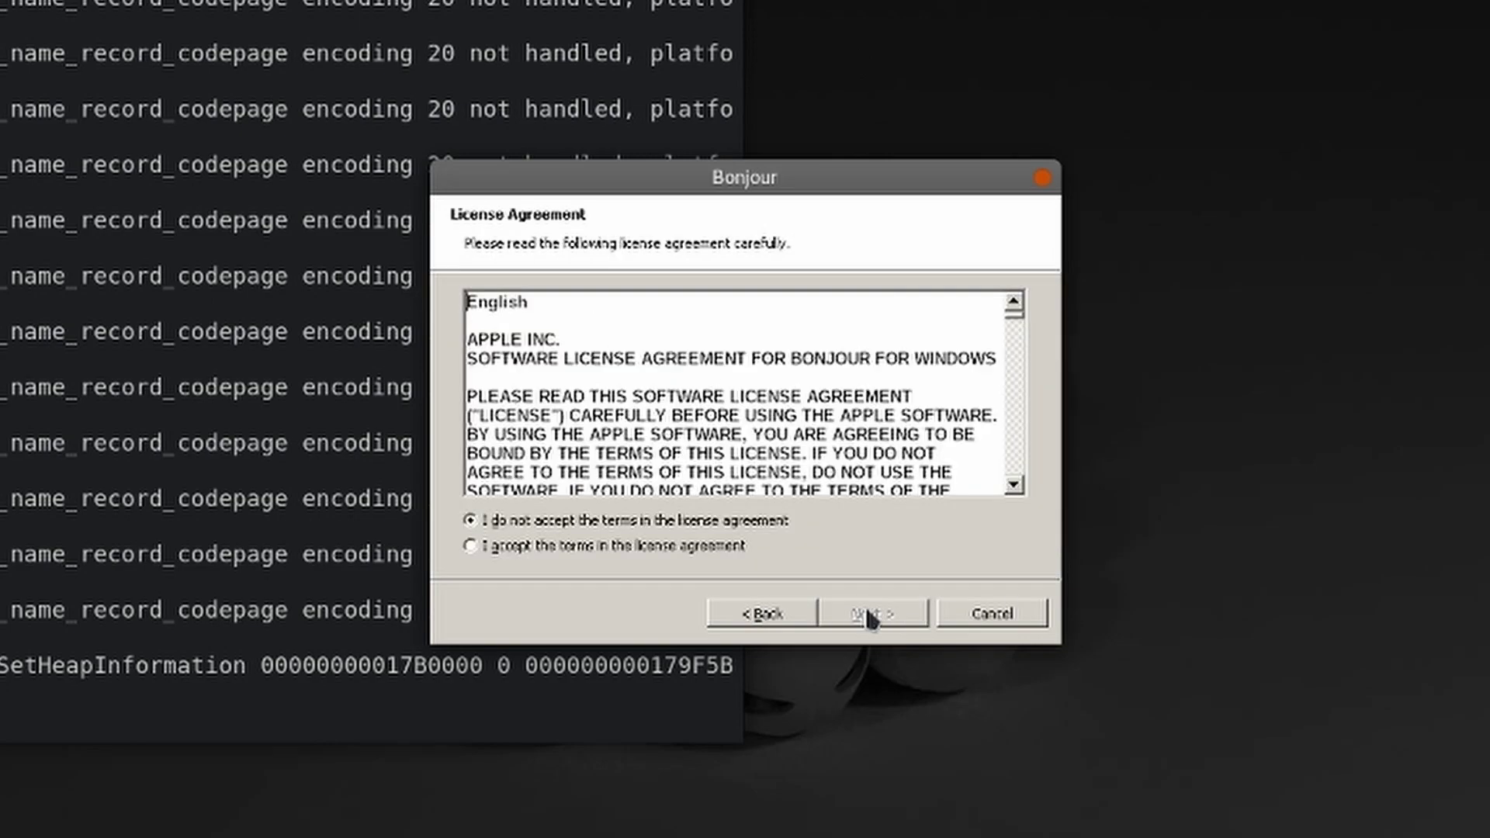
click(647, 546)
click(862, 612)
click(852, 608)
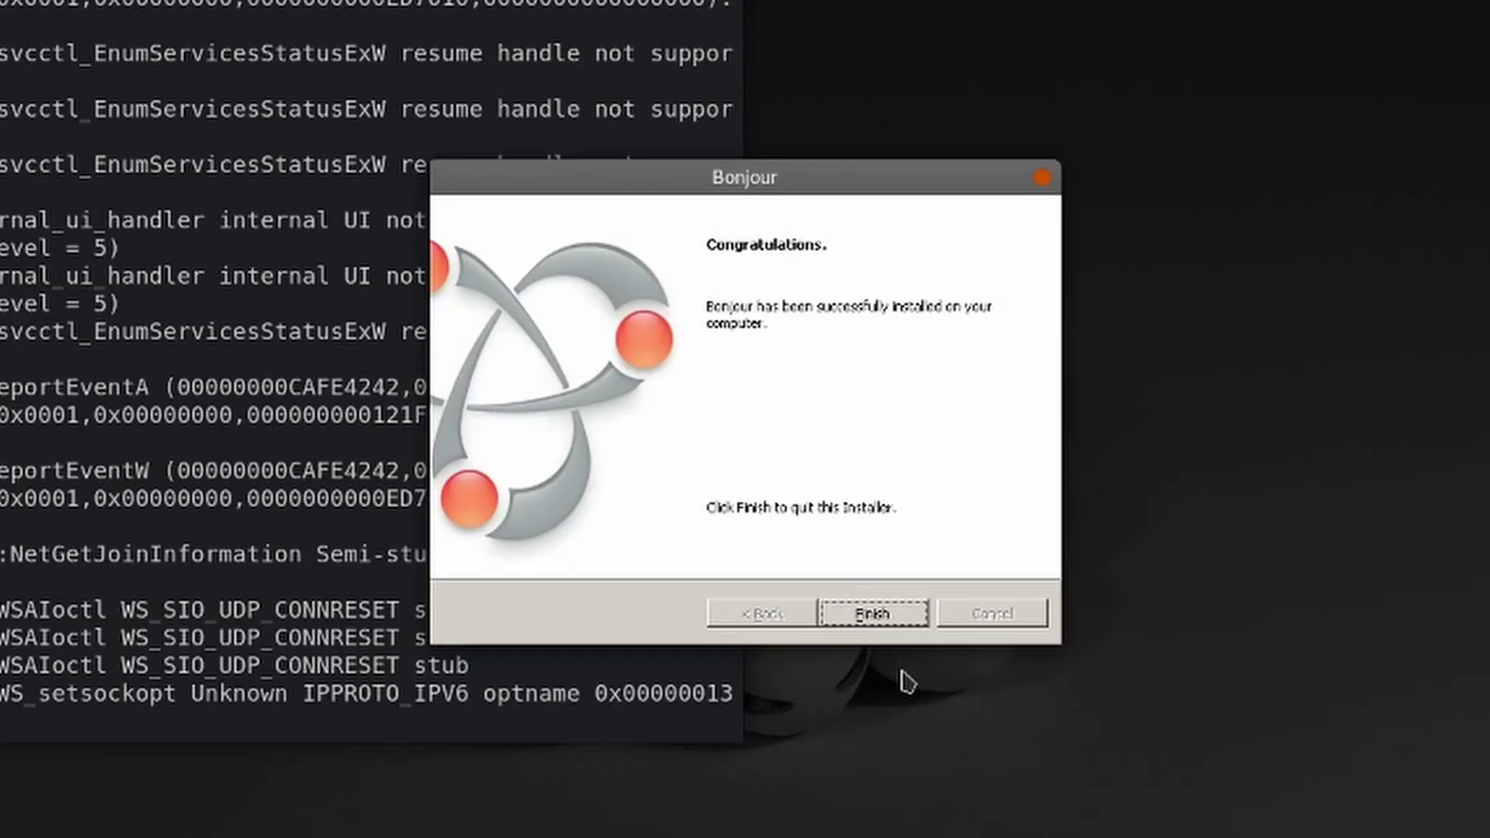
click(871, 613)
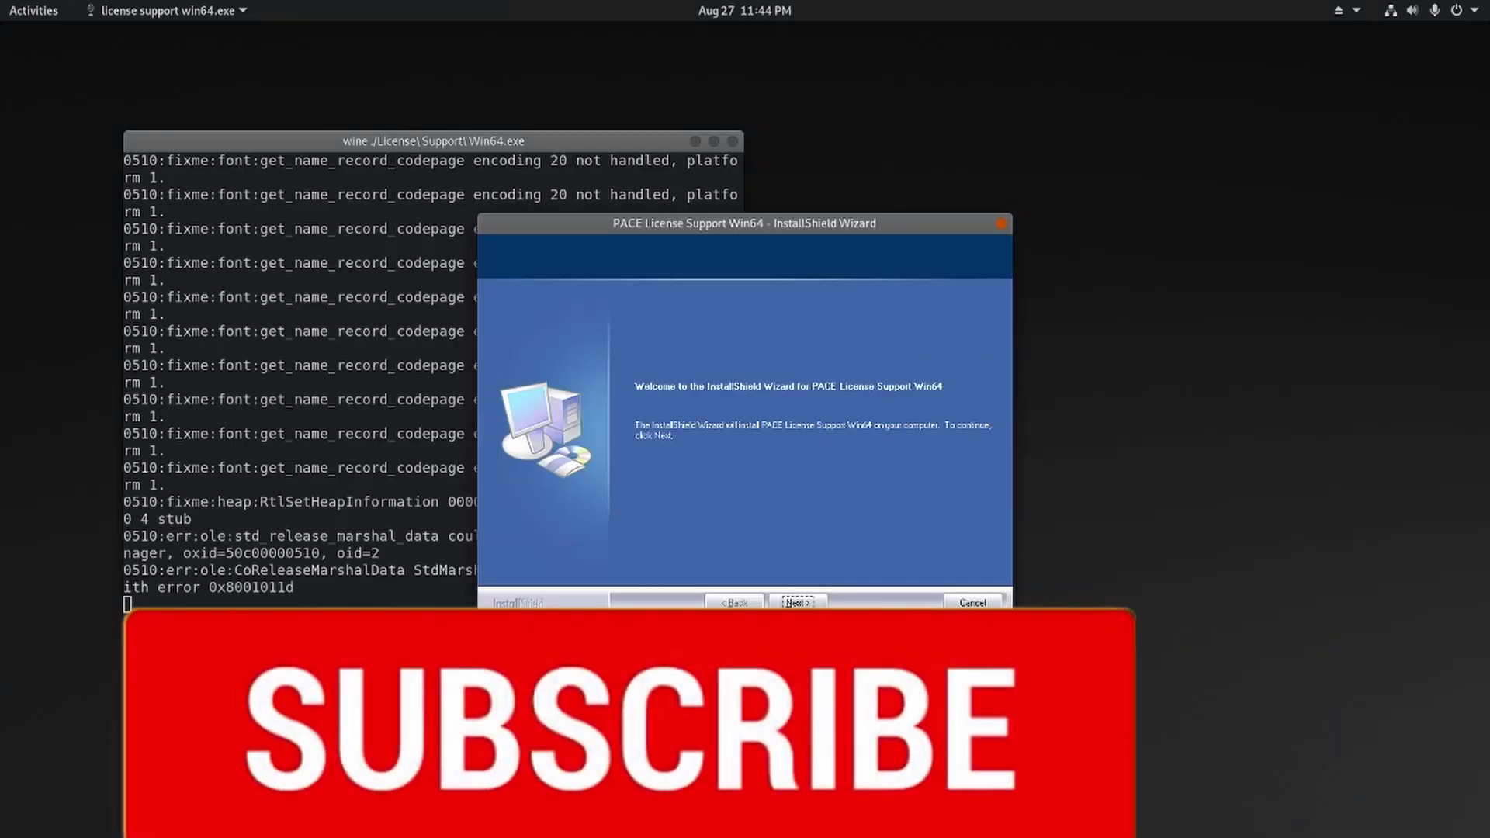
- Install PACE License Support Win64, accepting its license, and close the finished wizard
click(831, 719)
click(832, 720)
click(798, 603)
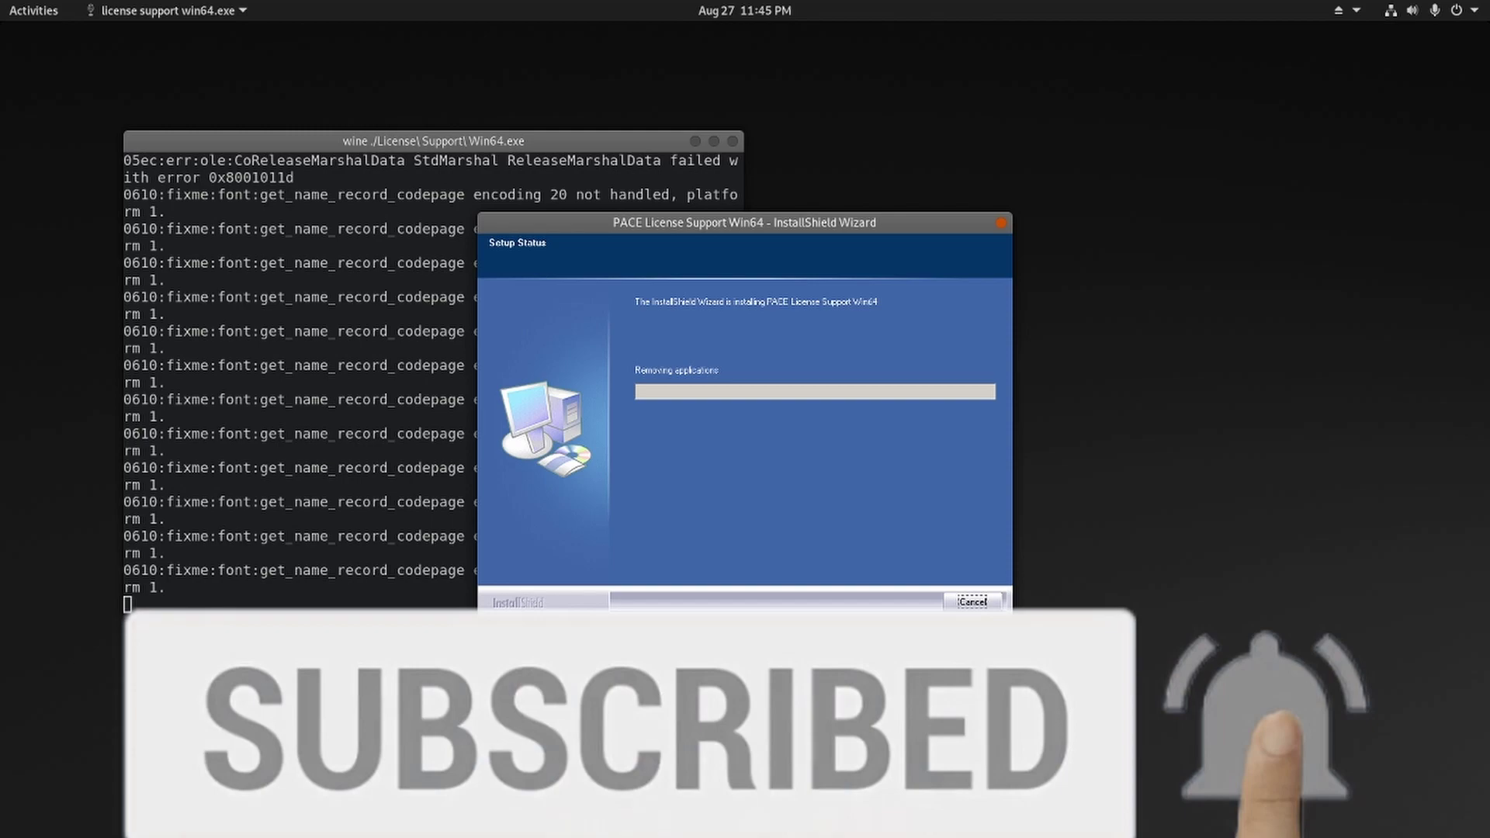
drag(854, 218, 1198, 191)
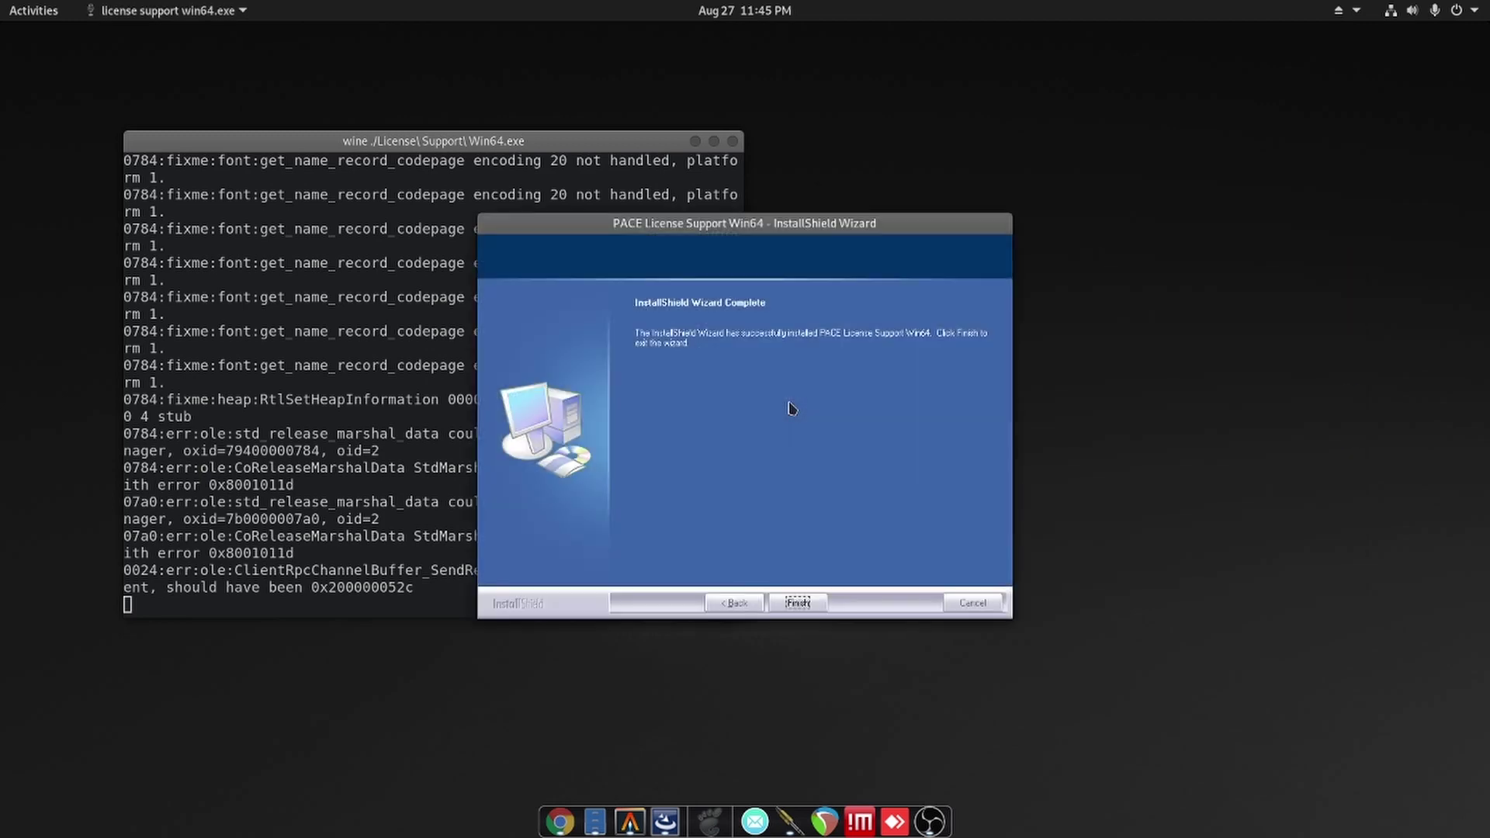
click(797, 606)
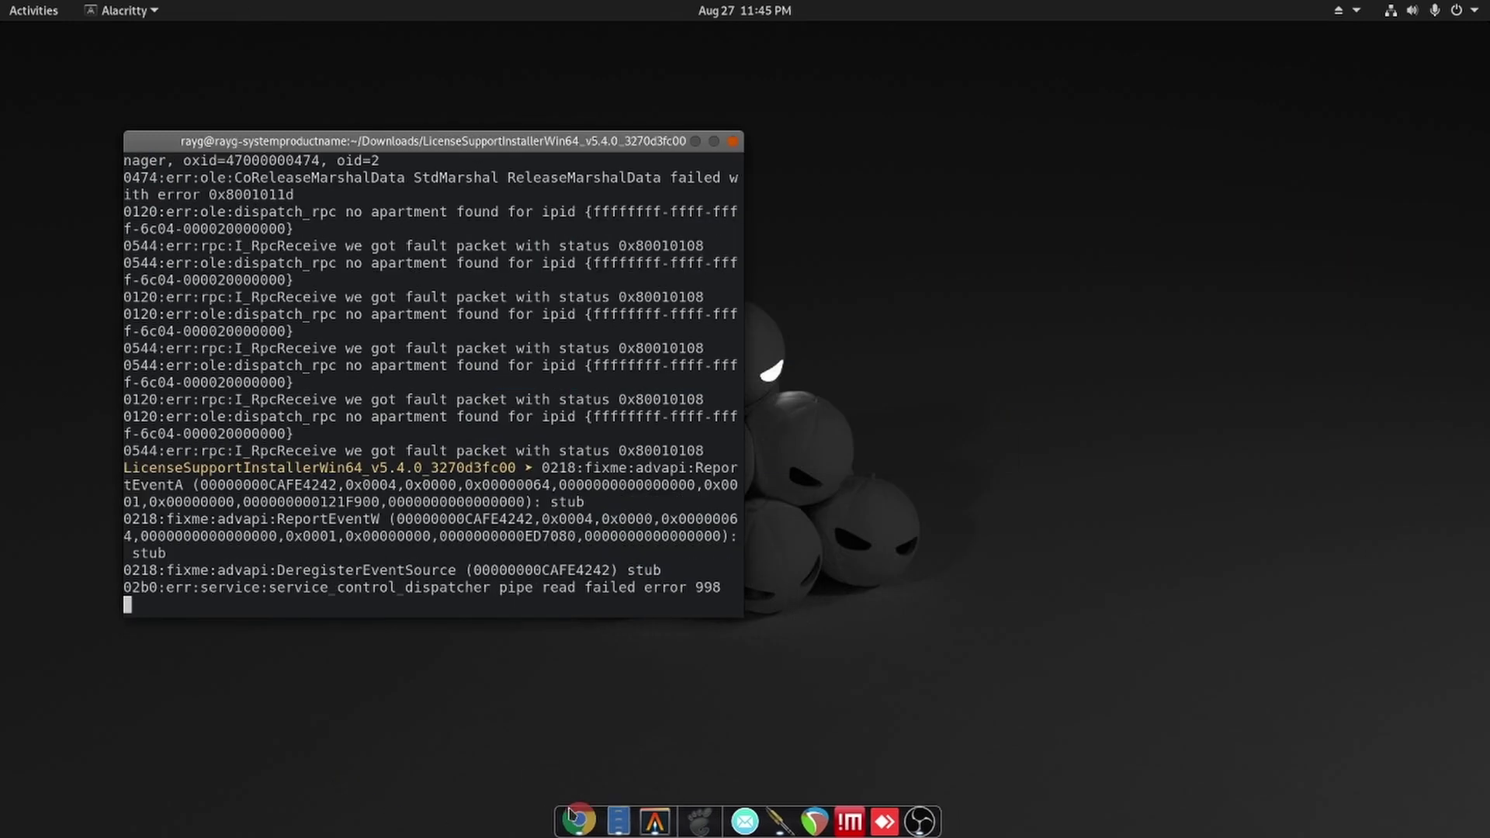
- Launch iLok License Manager from Applications > Wine > Programs and dismiss its update prompt
click(699, 828)
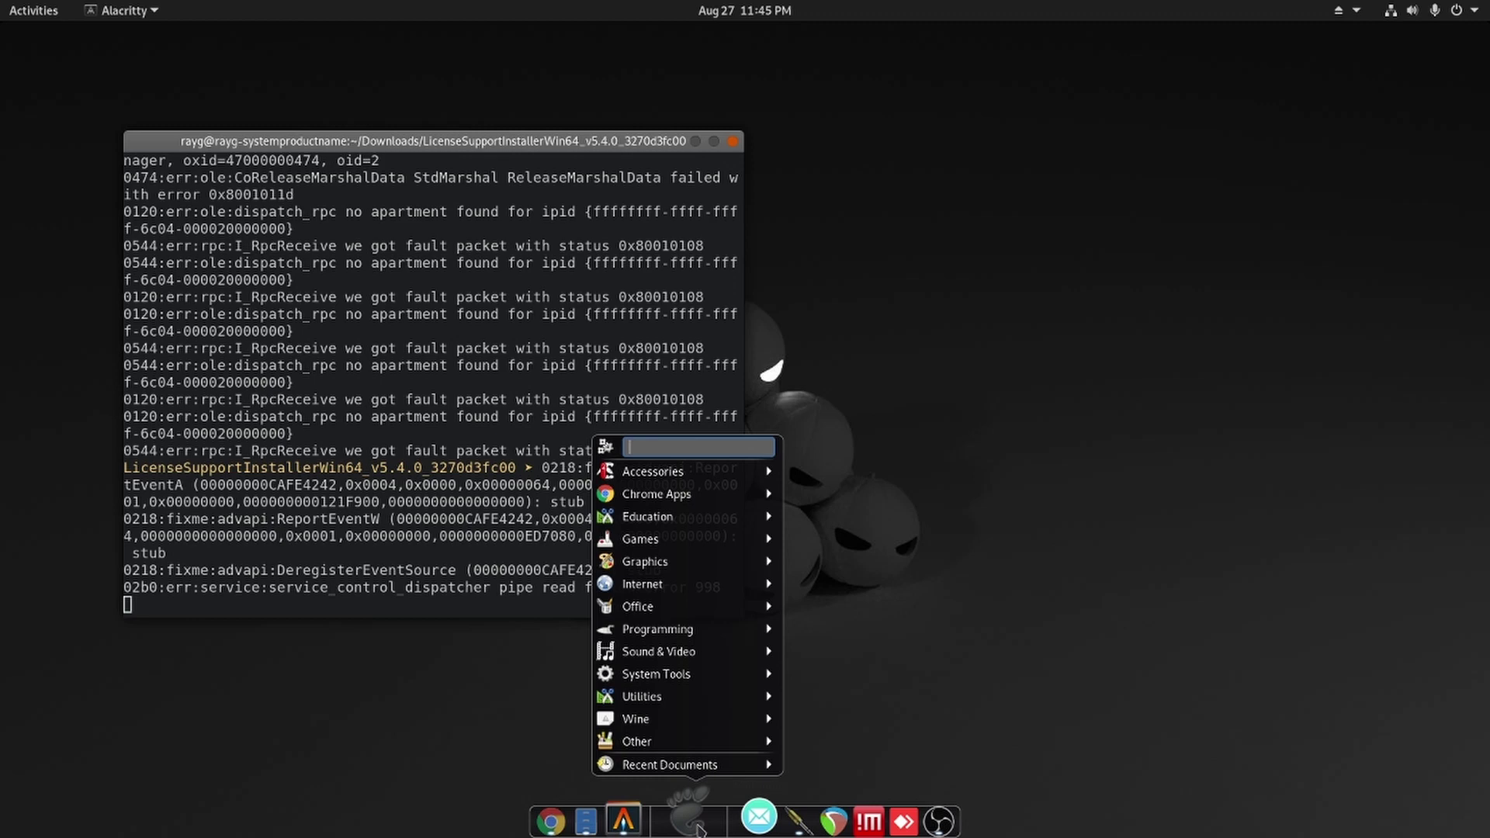
mouse_move(712, 722)
mouse_move(852, 721)
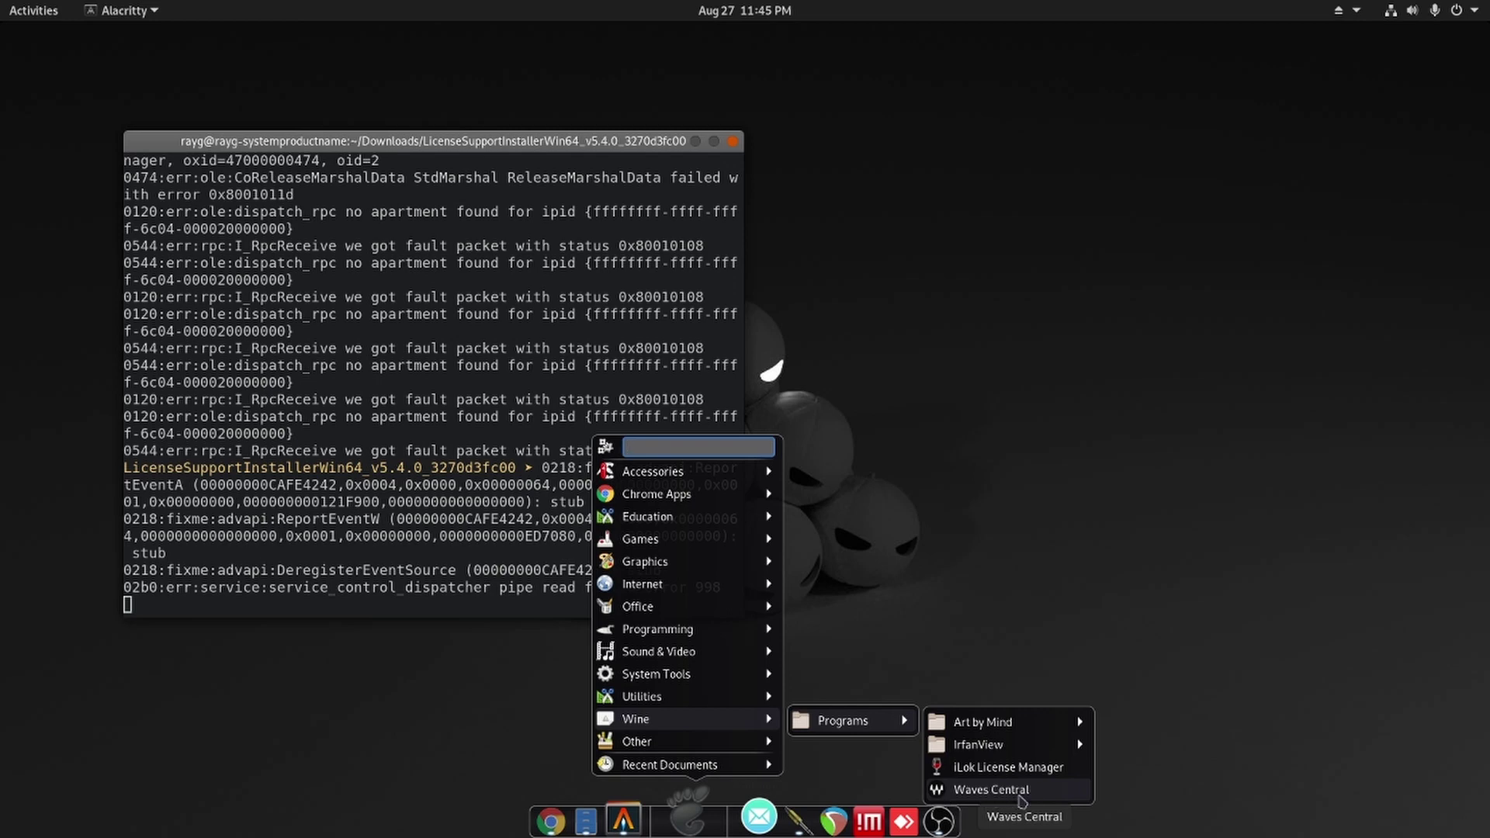
click(1031, 768)
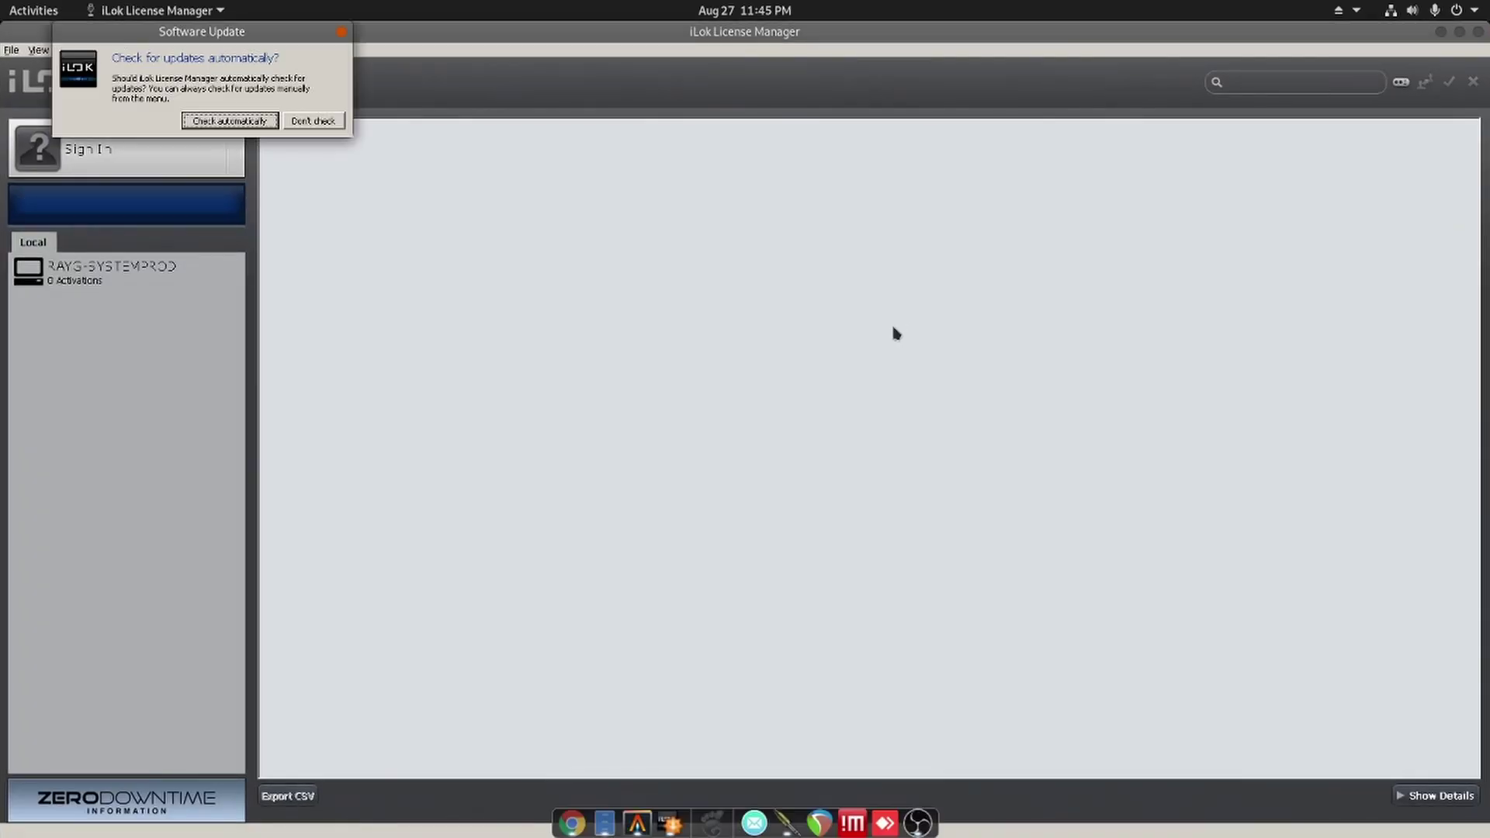
click(340, 35)
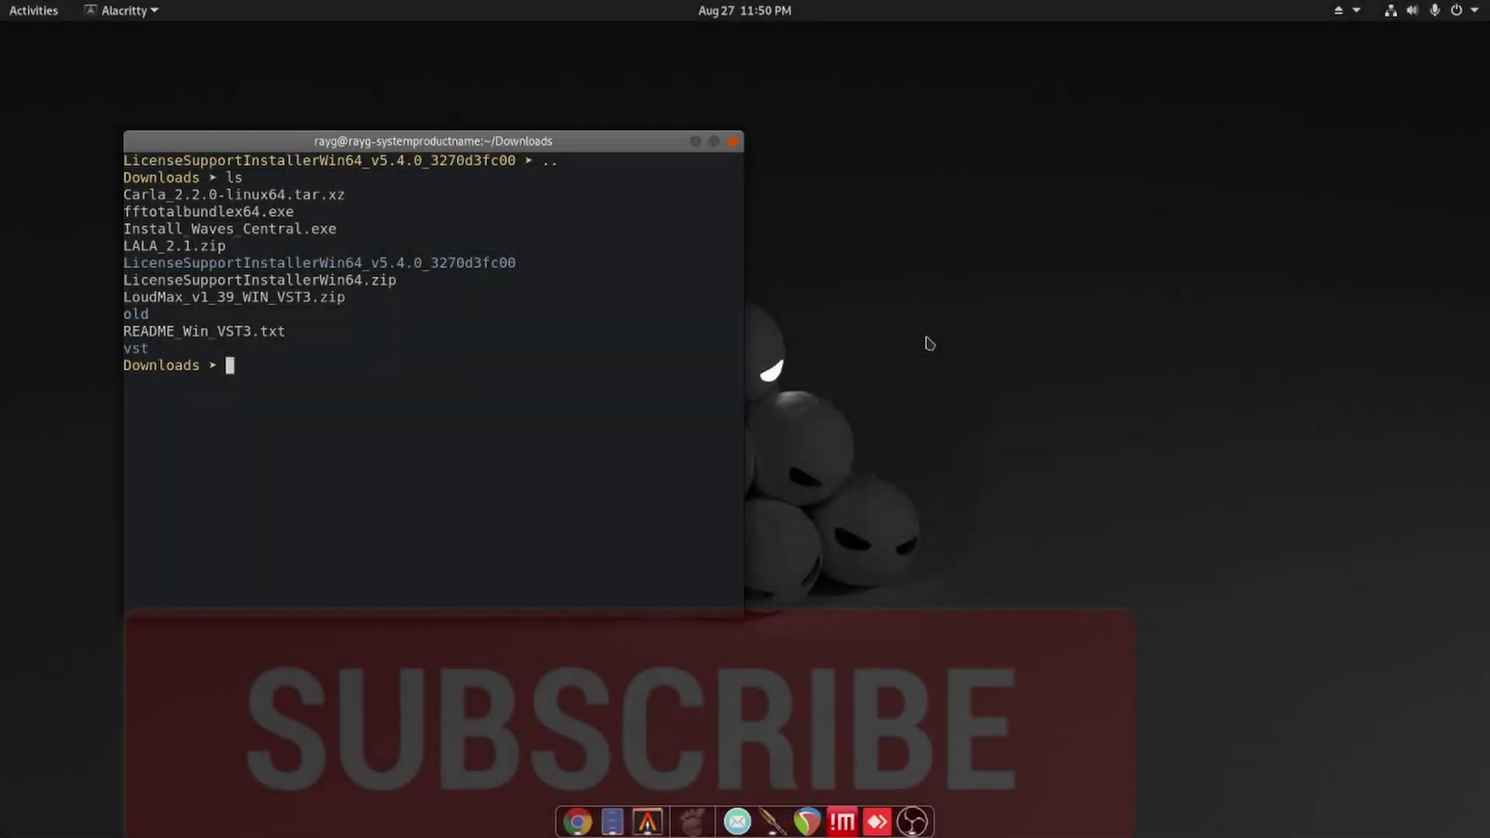
- Run wine ./fftotalbundlex64.exe, accept the license and select only FabFilter Pro-L 2.01
text(wine)
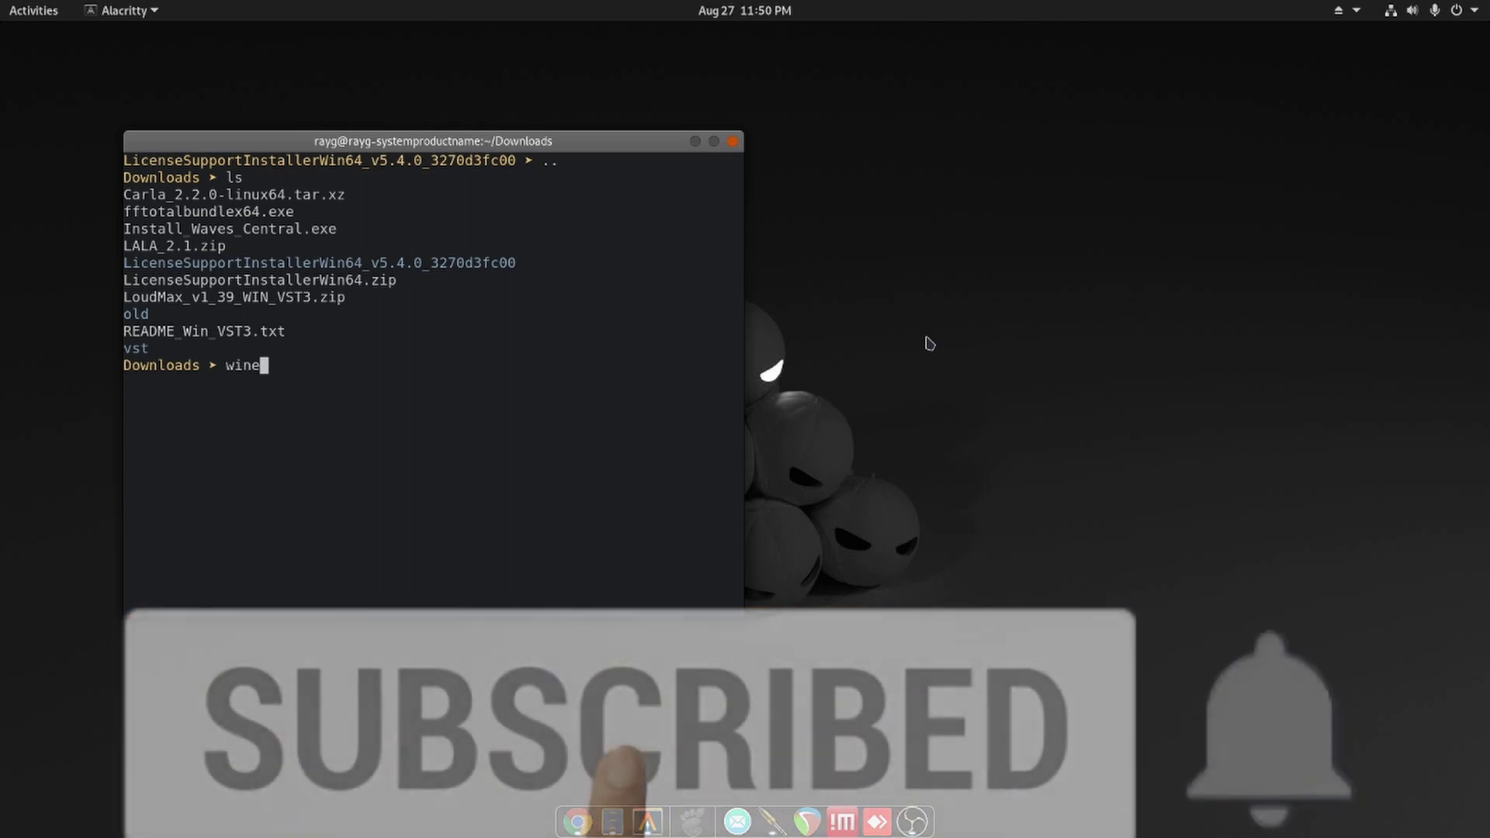
text( ./fftotalbundlex64.exe)
key(Return)
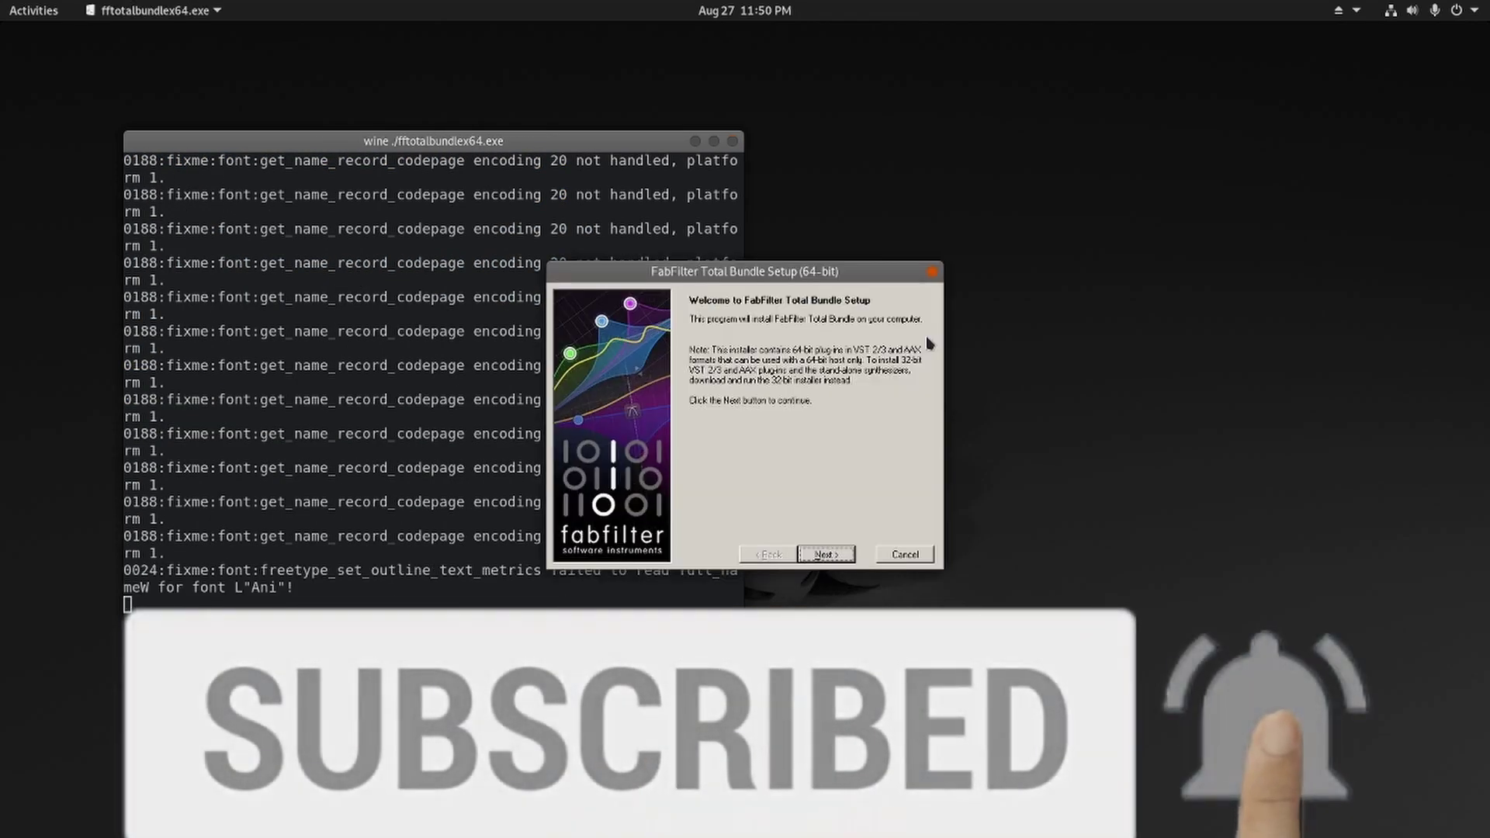
click(824, 555)
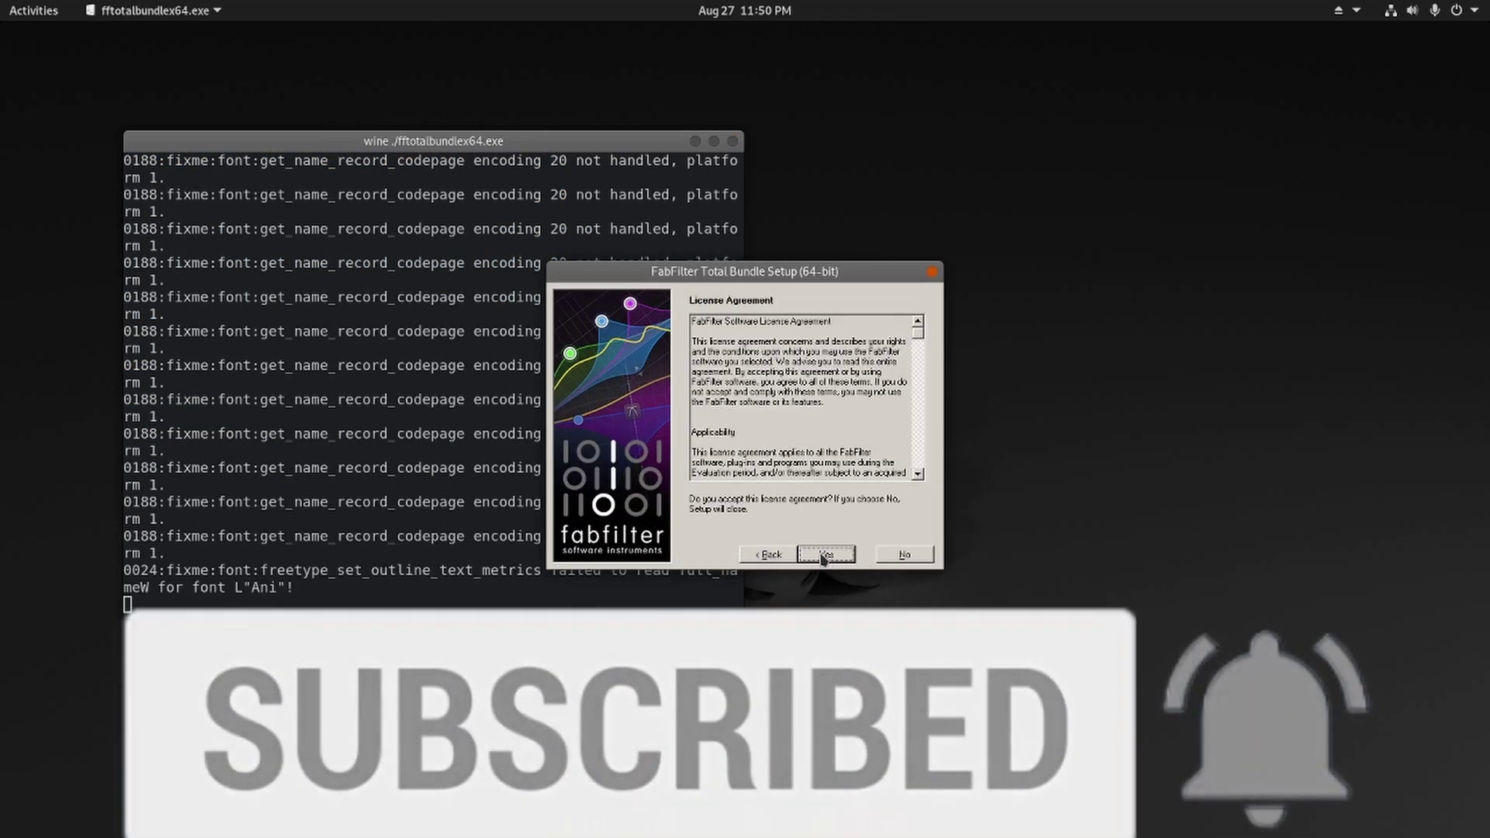
click(825, 556)
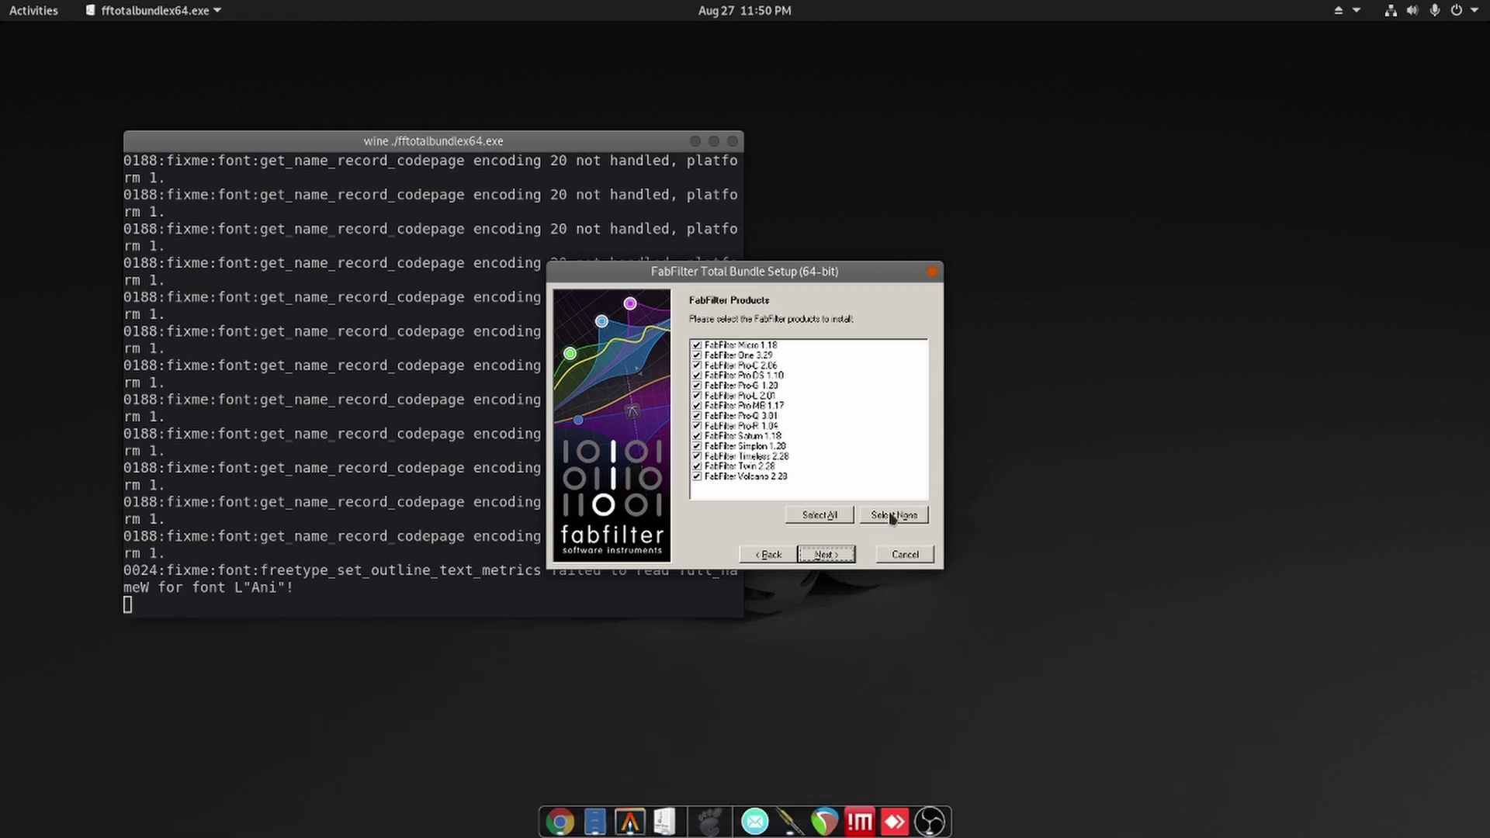
click(890, 522)
click(698, 397)
- Set the VST 2 plugin folder to Downloads\vst
click(827, 554)
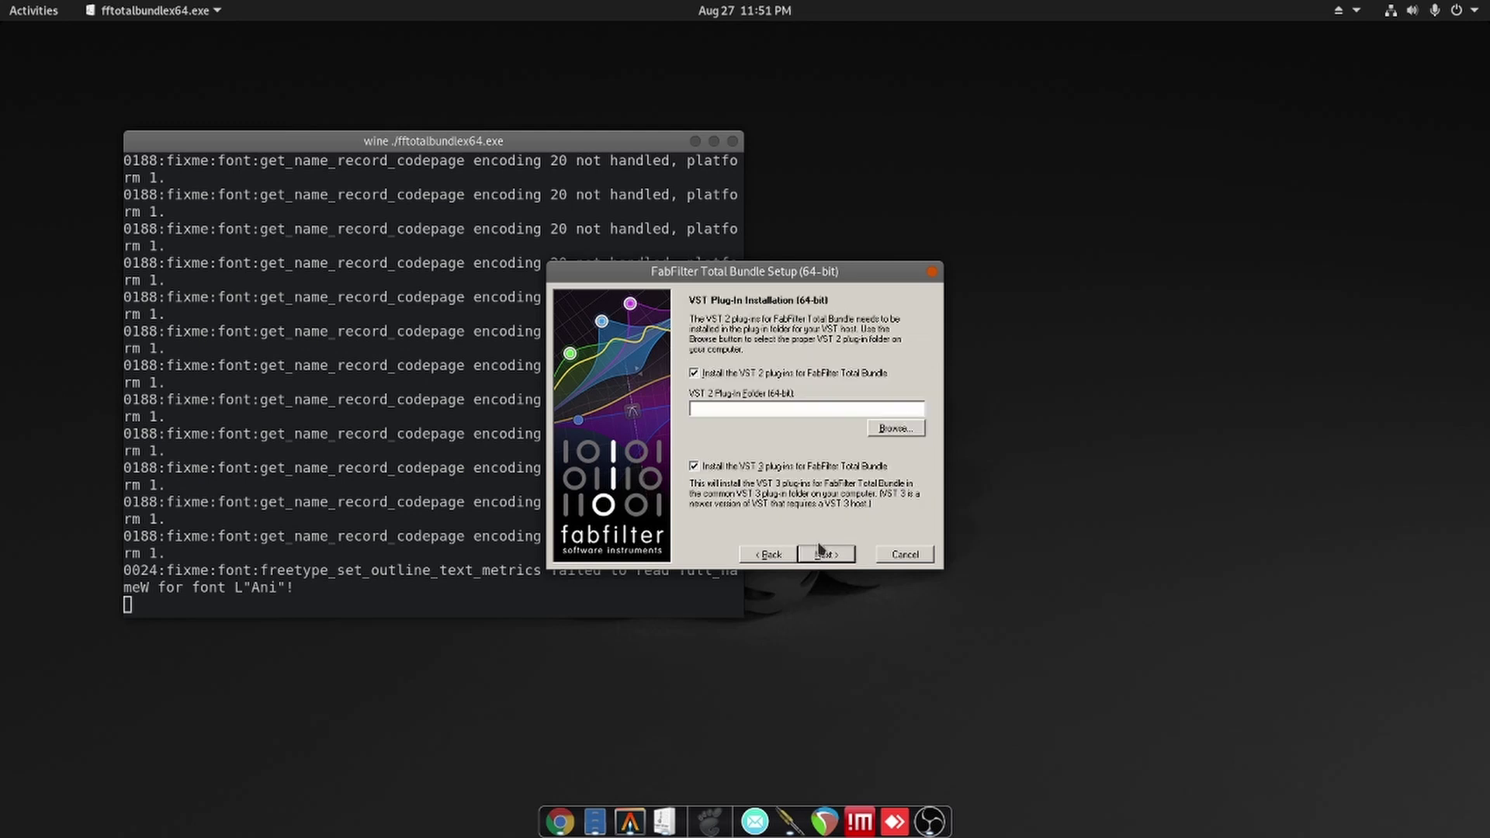
click(895, 429)
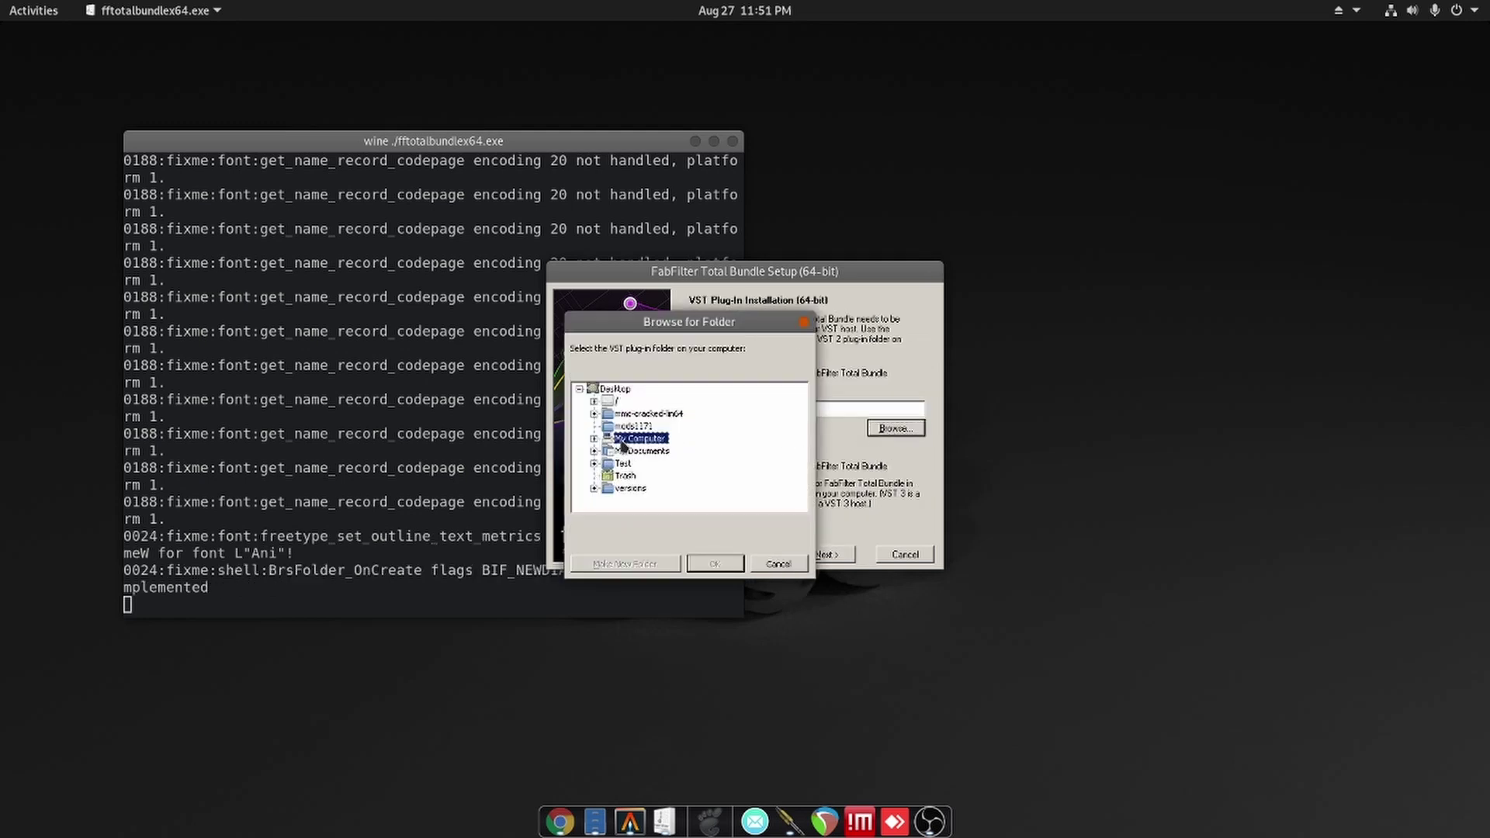
click(684, 433)
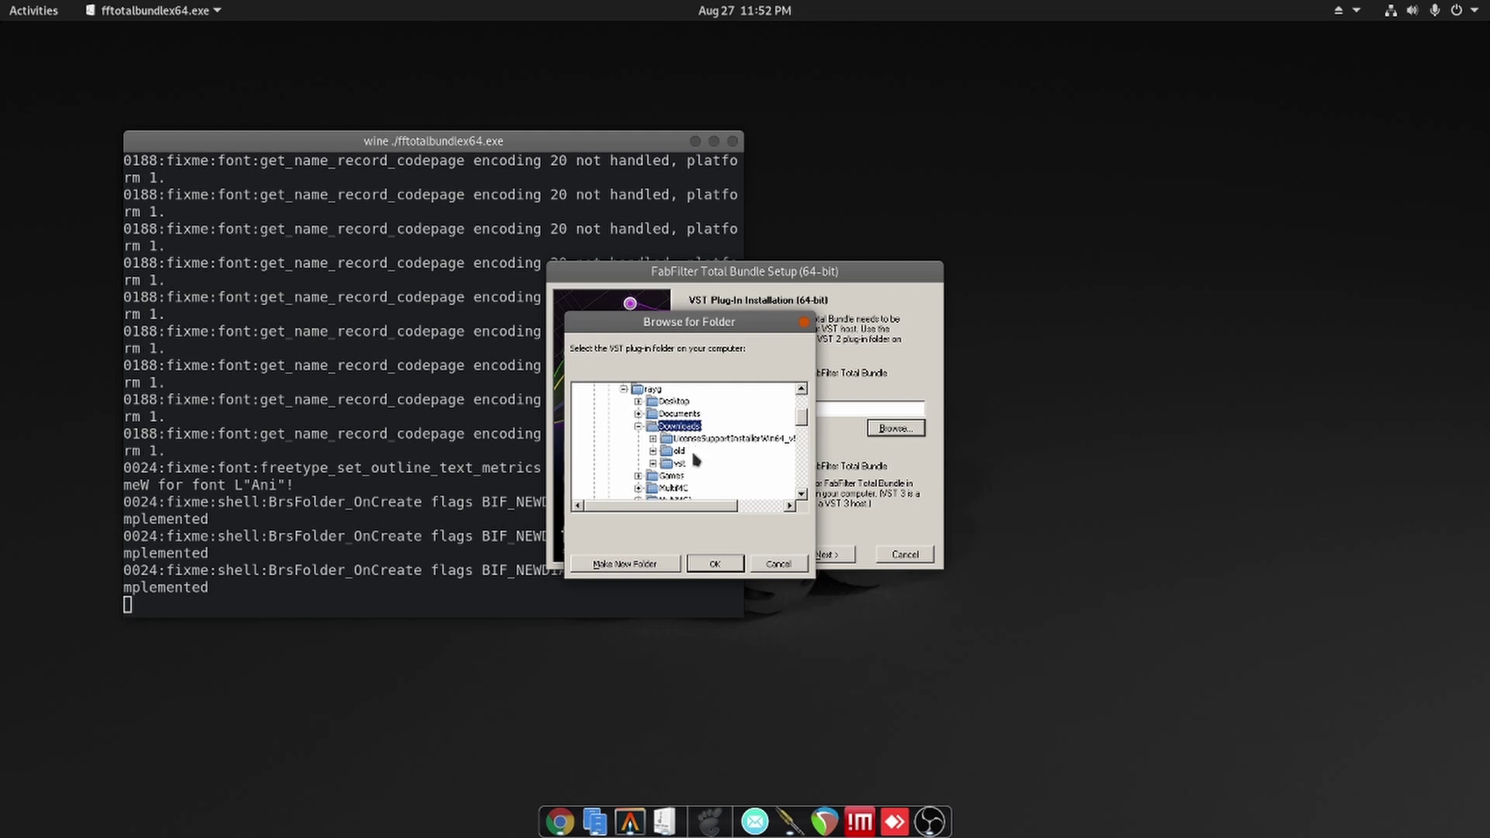
double_click(680, 463)
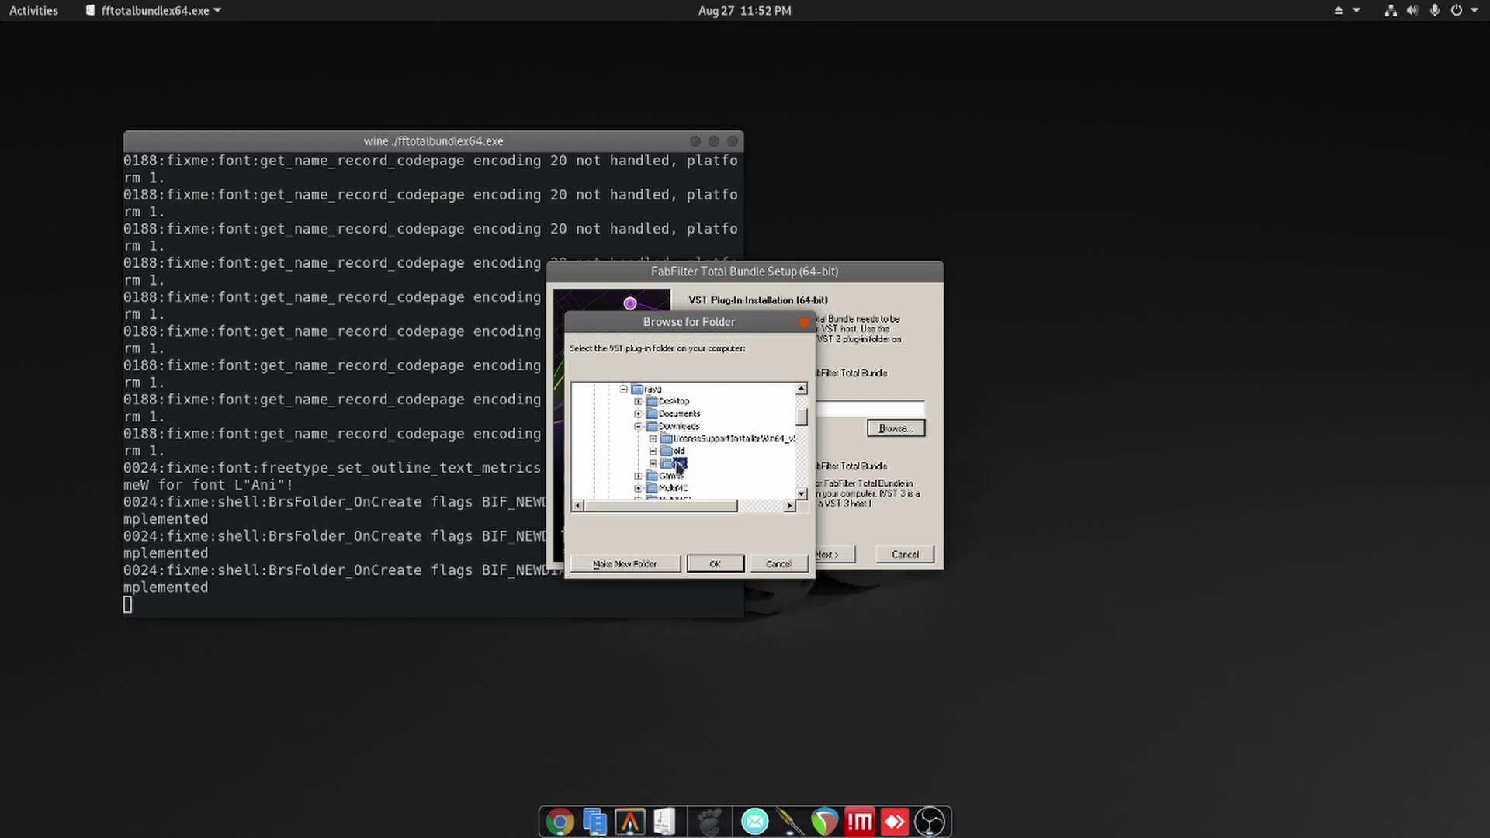
click(707, 565)
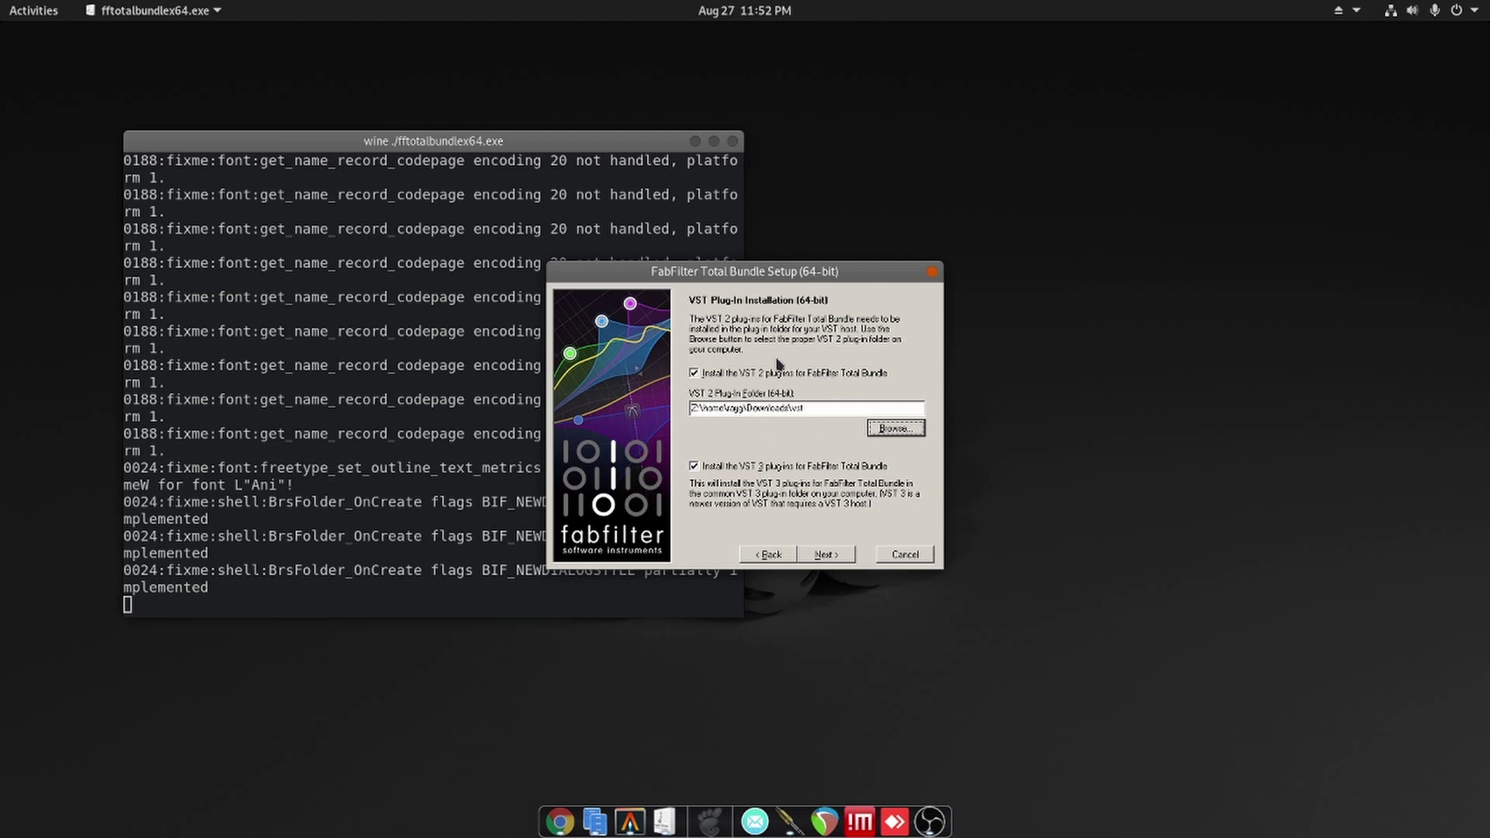
- Keep the default destination, install, skip the readme and finish setup
click(824, 554)
click(826, 554)
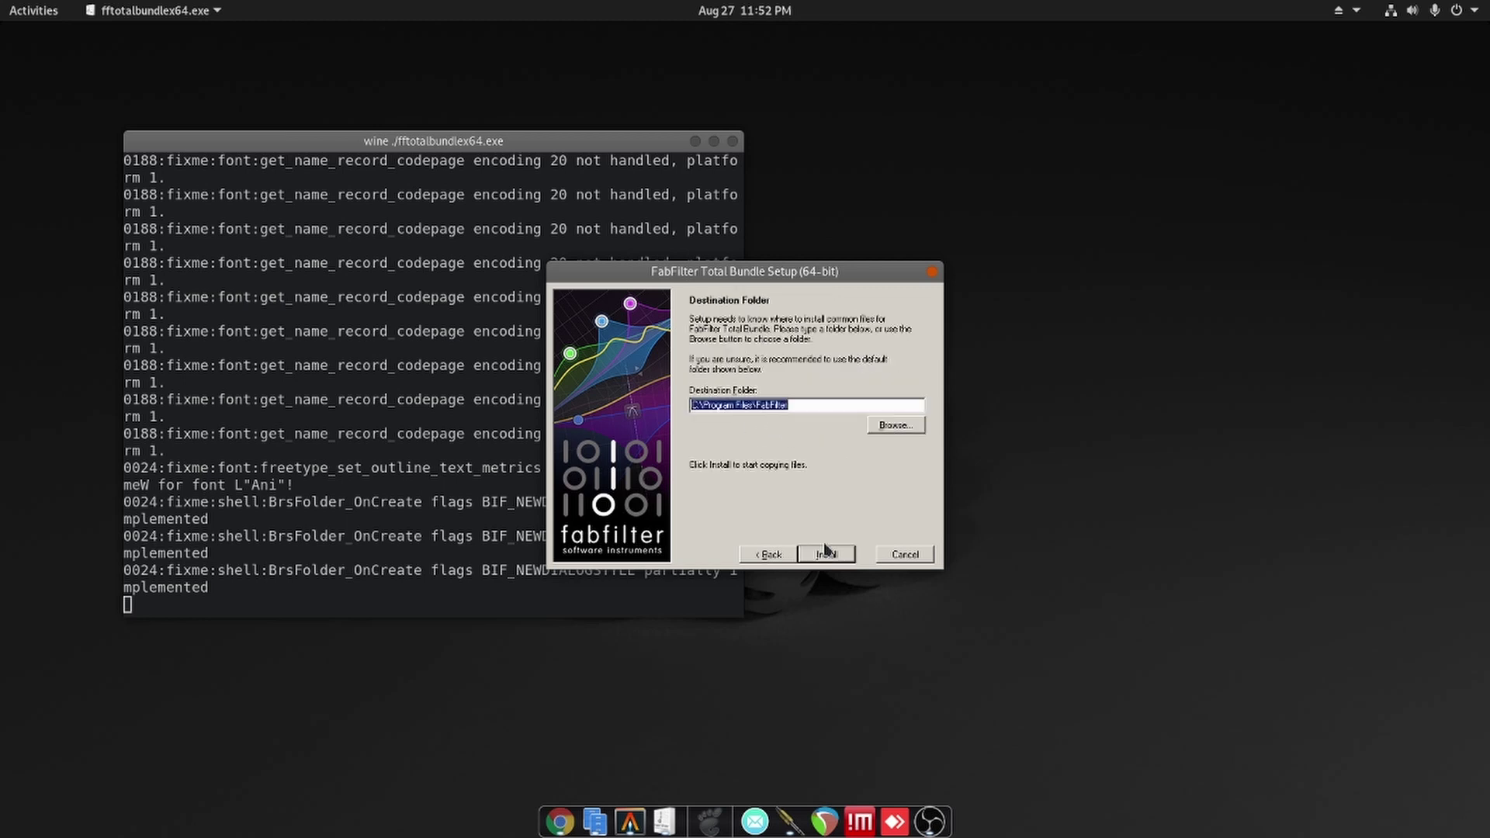
click(842, 559)
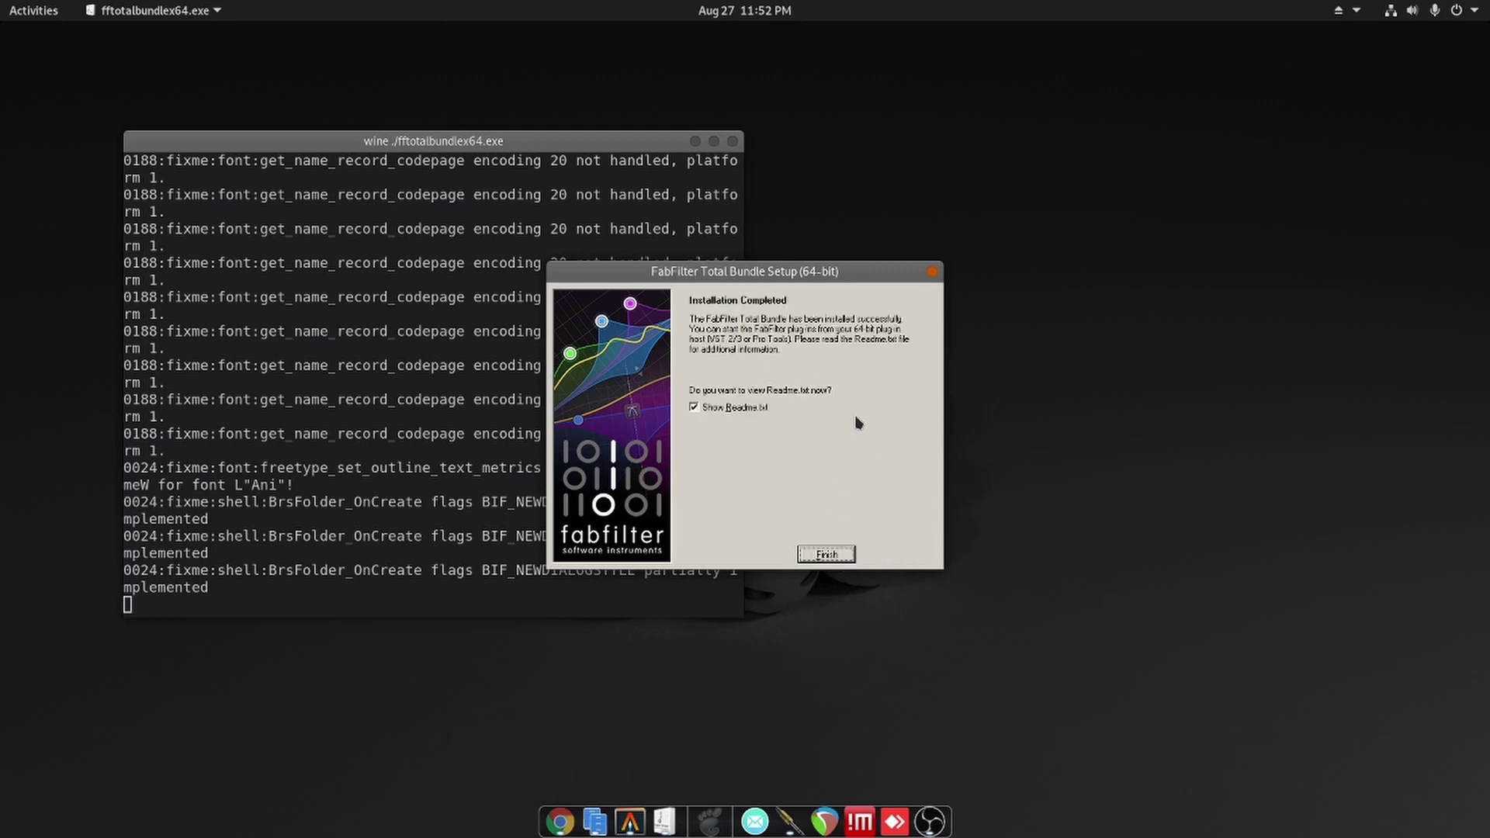
click(734, 407)
click(815, 553)
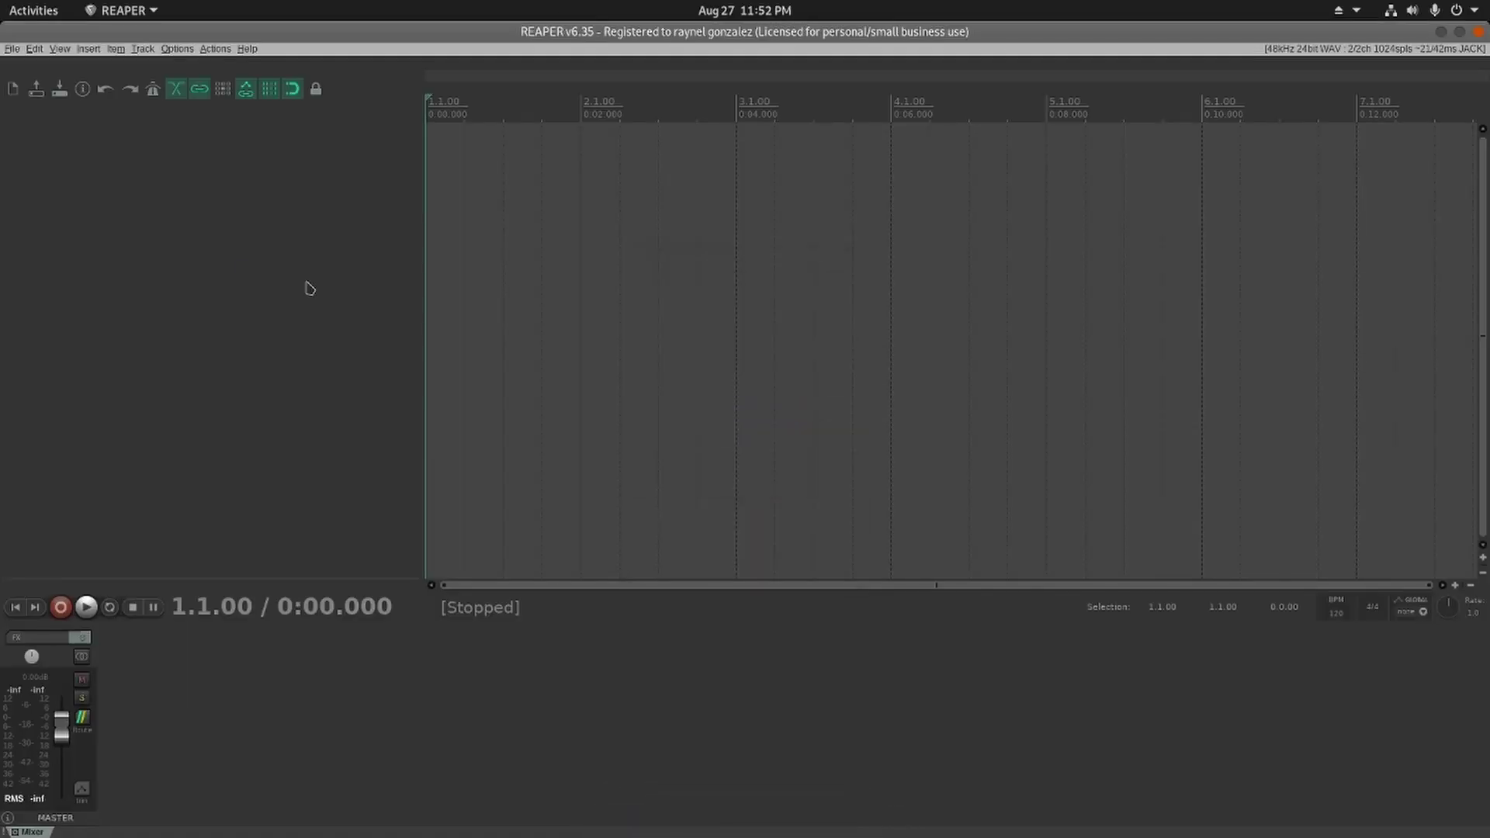
- Create a new Track 1 and add Carla-Patchbay to it
double_click(242, 273)
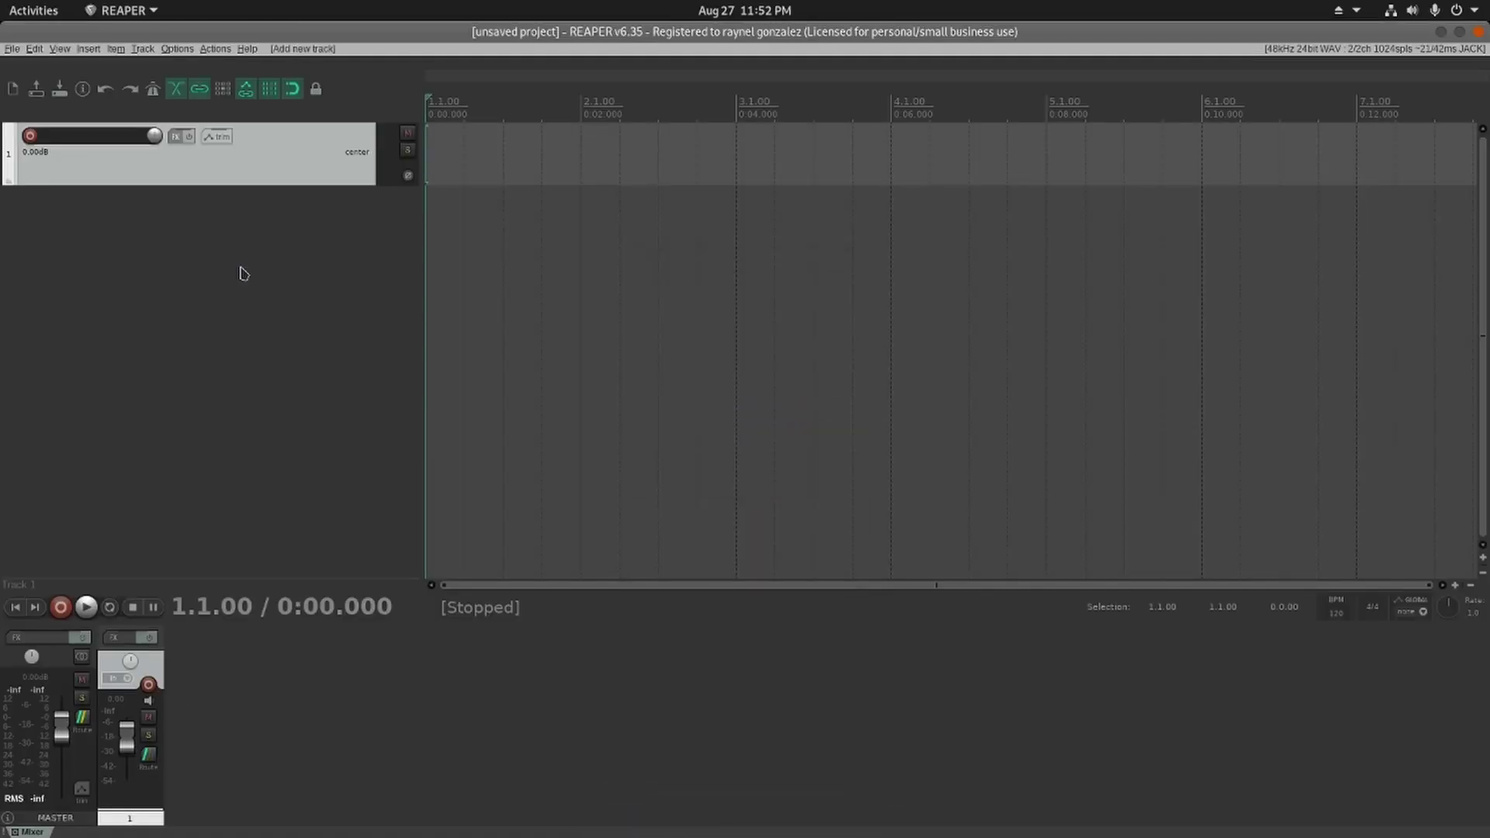
click(174, 139)
click(294, 129)
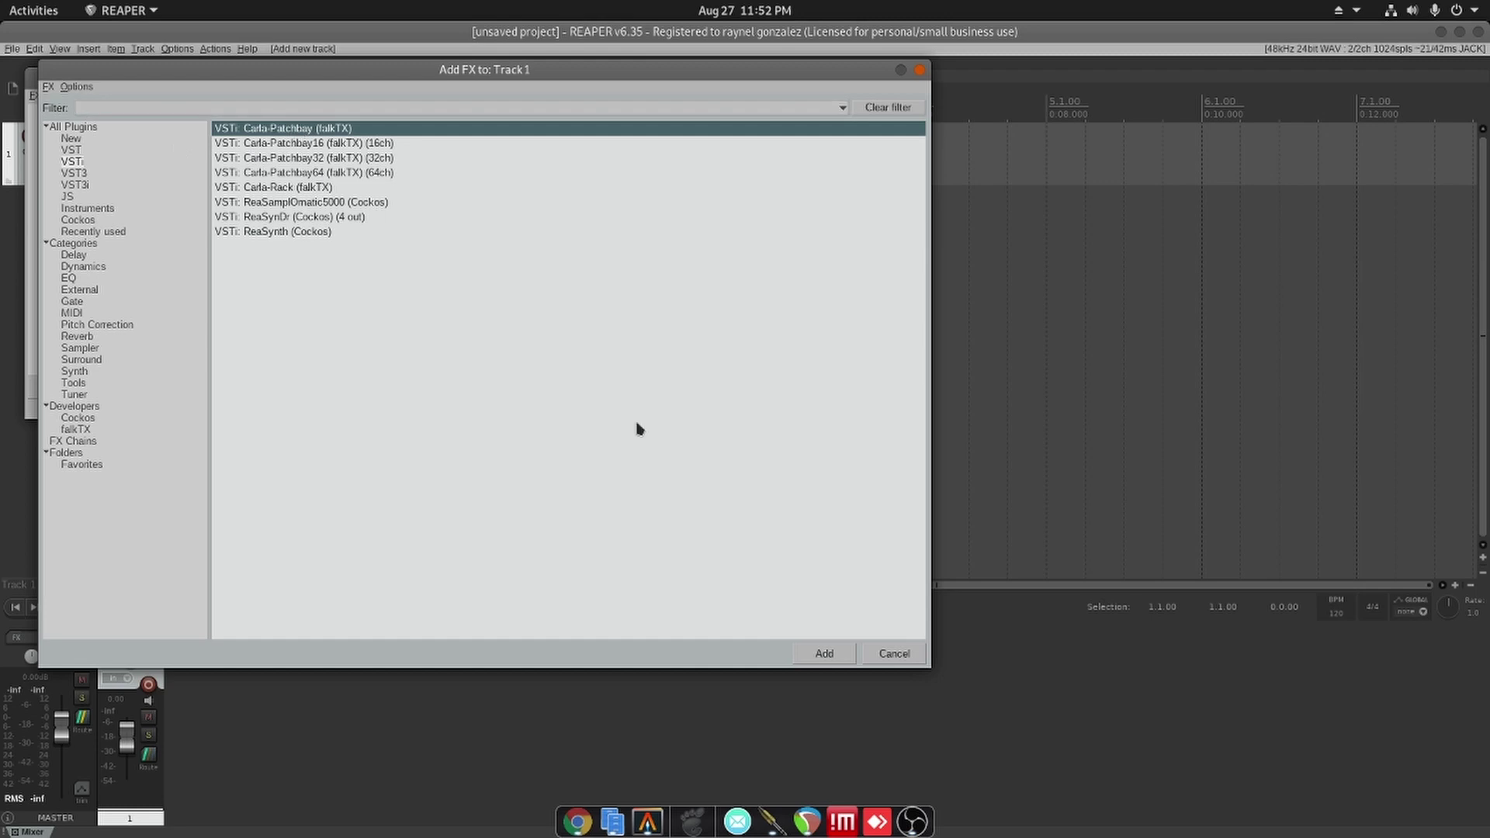
click(831, 657)
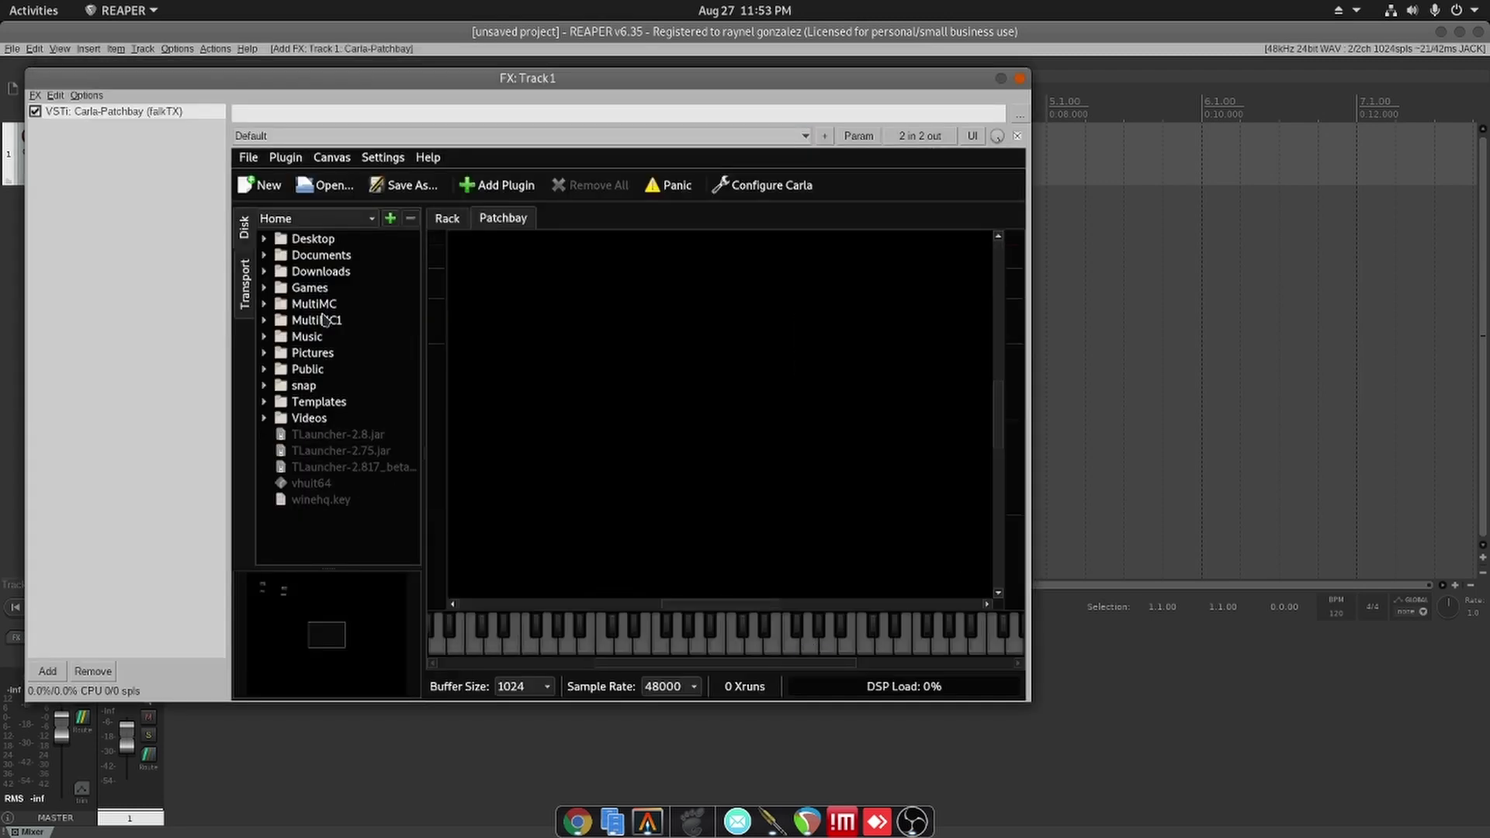
- Load FabFilter Pro-L 2.dll from Downloads/vst into the patchbay and open its interface
double_click(329, 272)
double_click(326, 321)
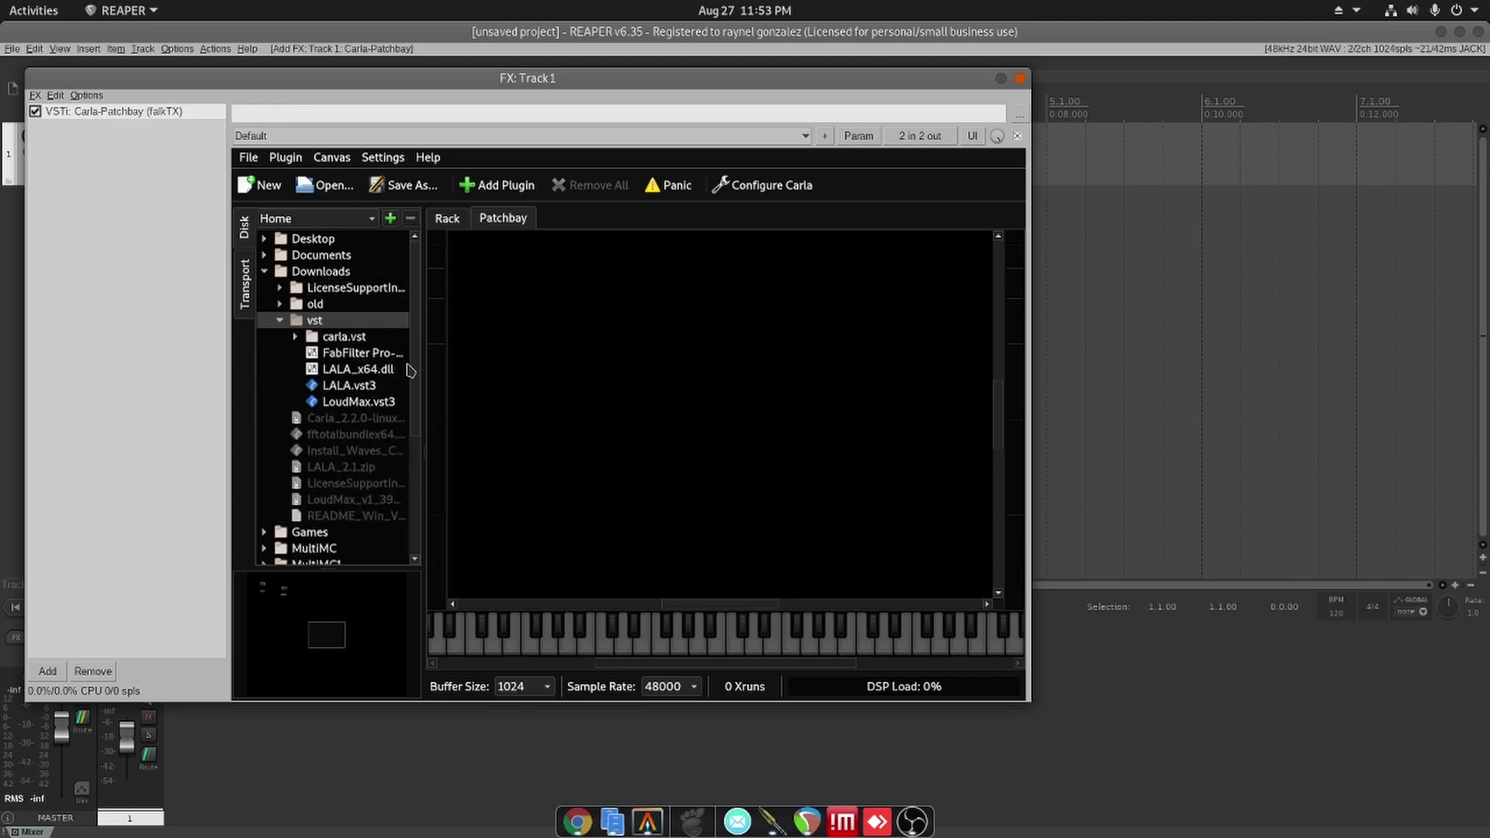
drag(424, 369, 434, 370)
drag(561, 372, 615, 380)
double_click(419, 358)
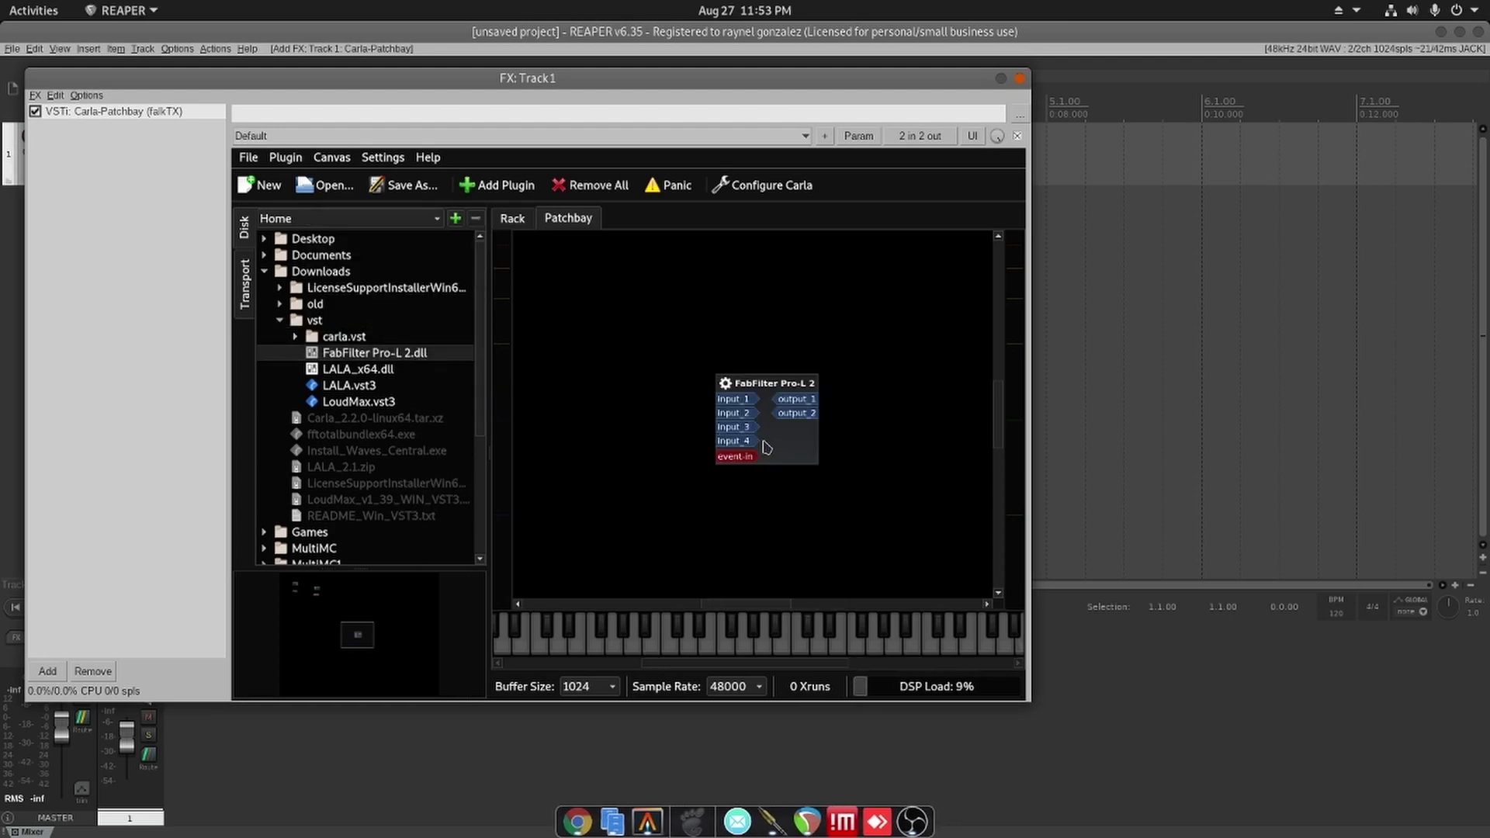
double_click(773, 444)
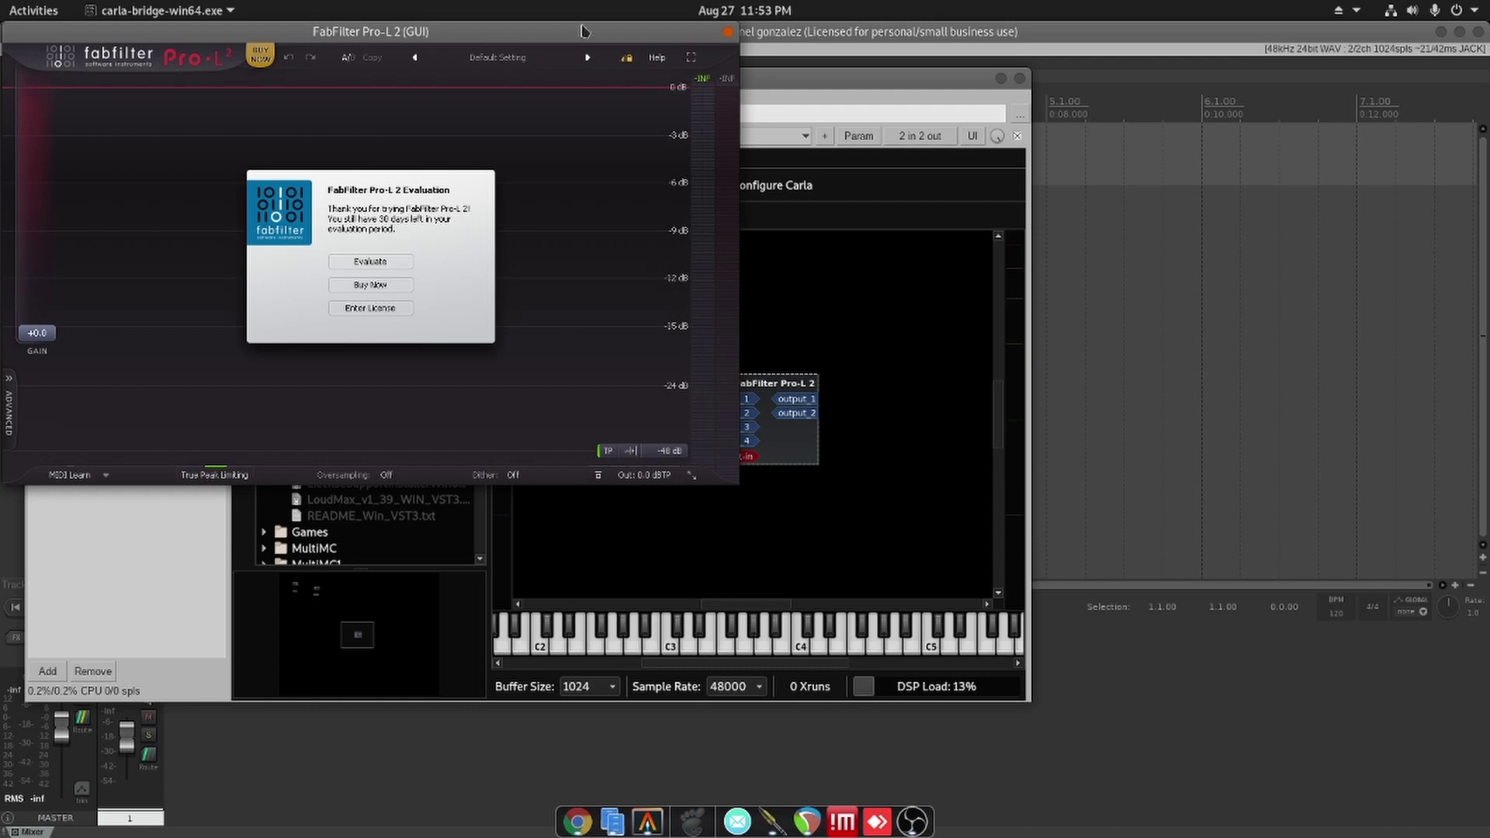
drag(582, 35, 864, 193)
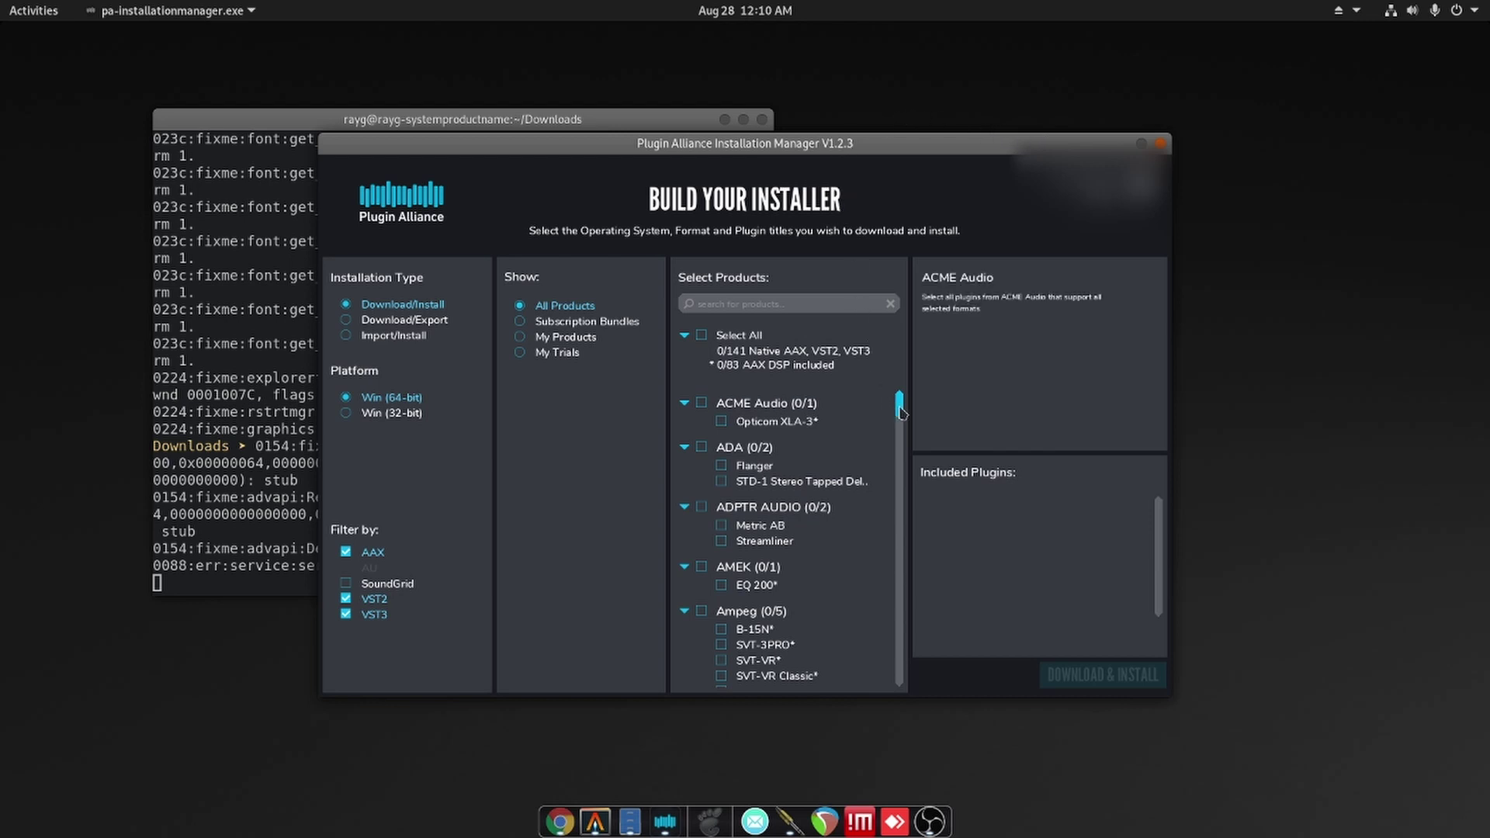
- Filter to My Products, tick ACME Audio Opticom XLA-3 and start its Download & Install
drag(901, 411, 900, 283)
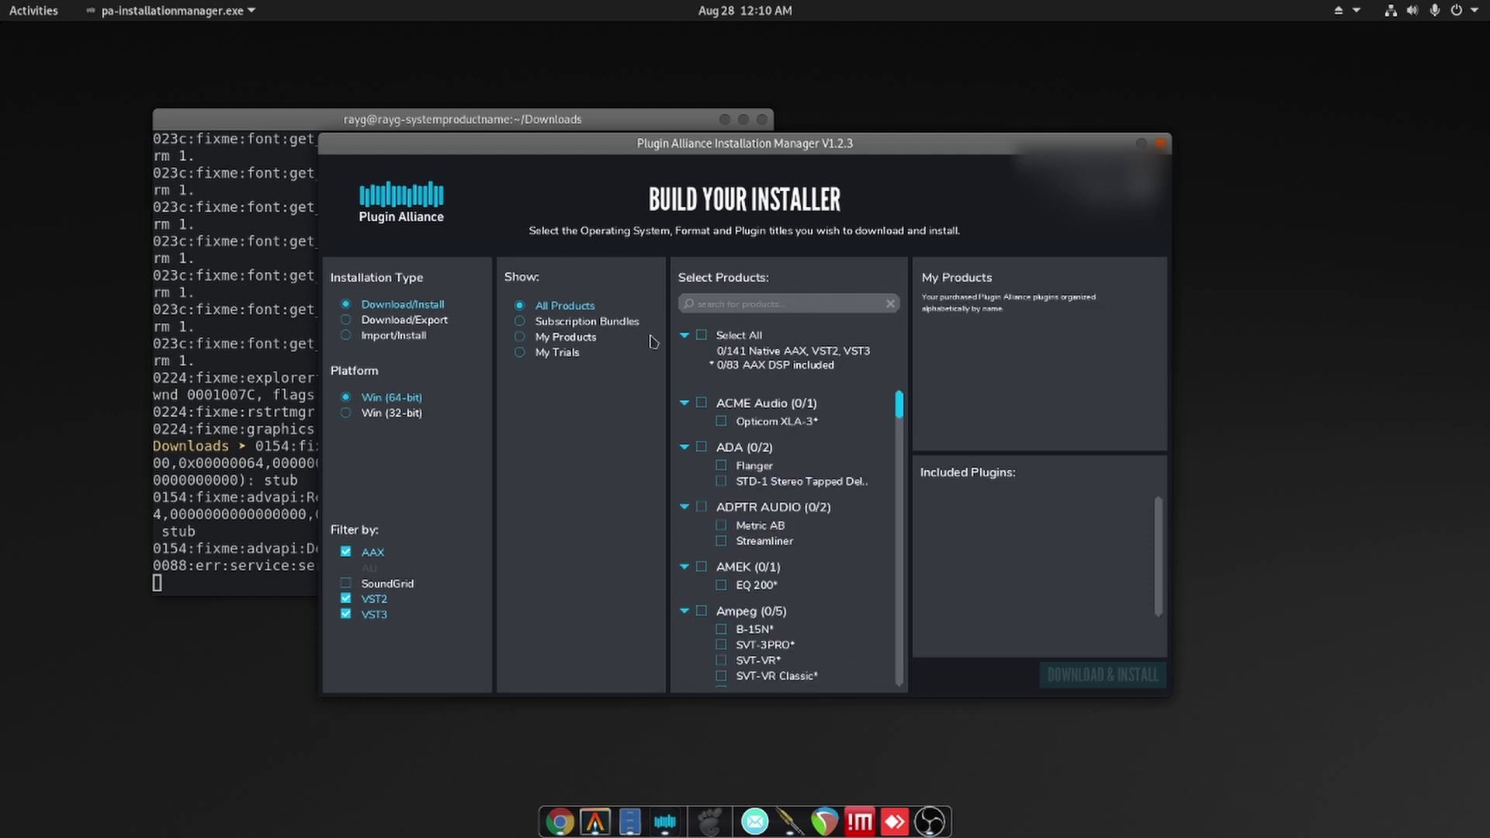
click(567, 340)
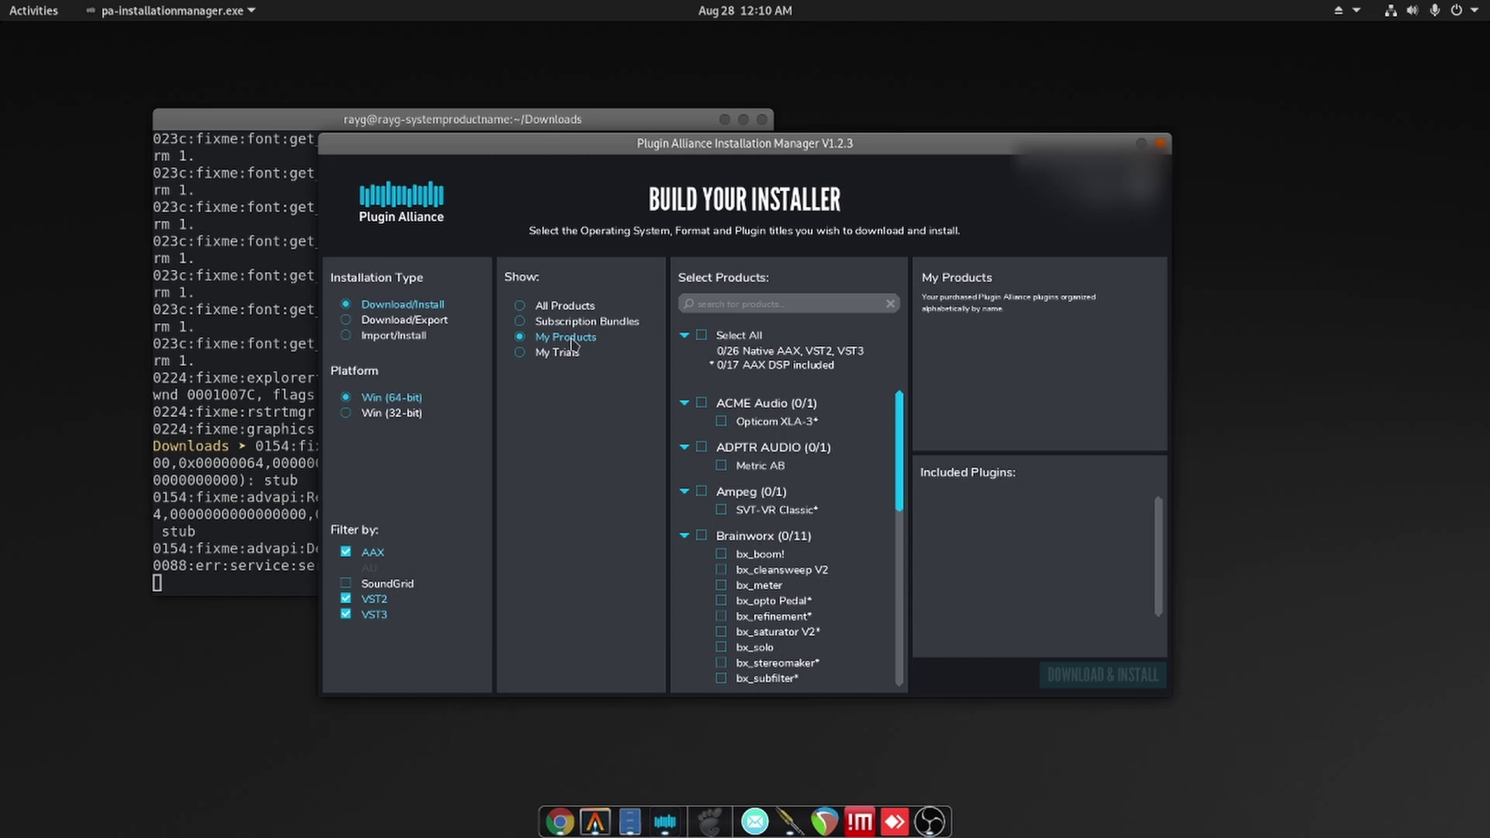
click(721, 421)
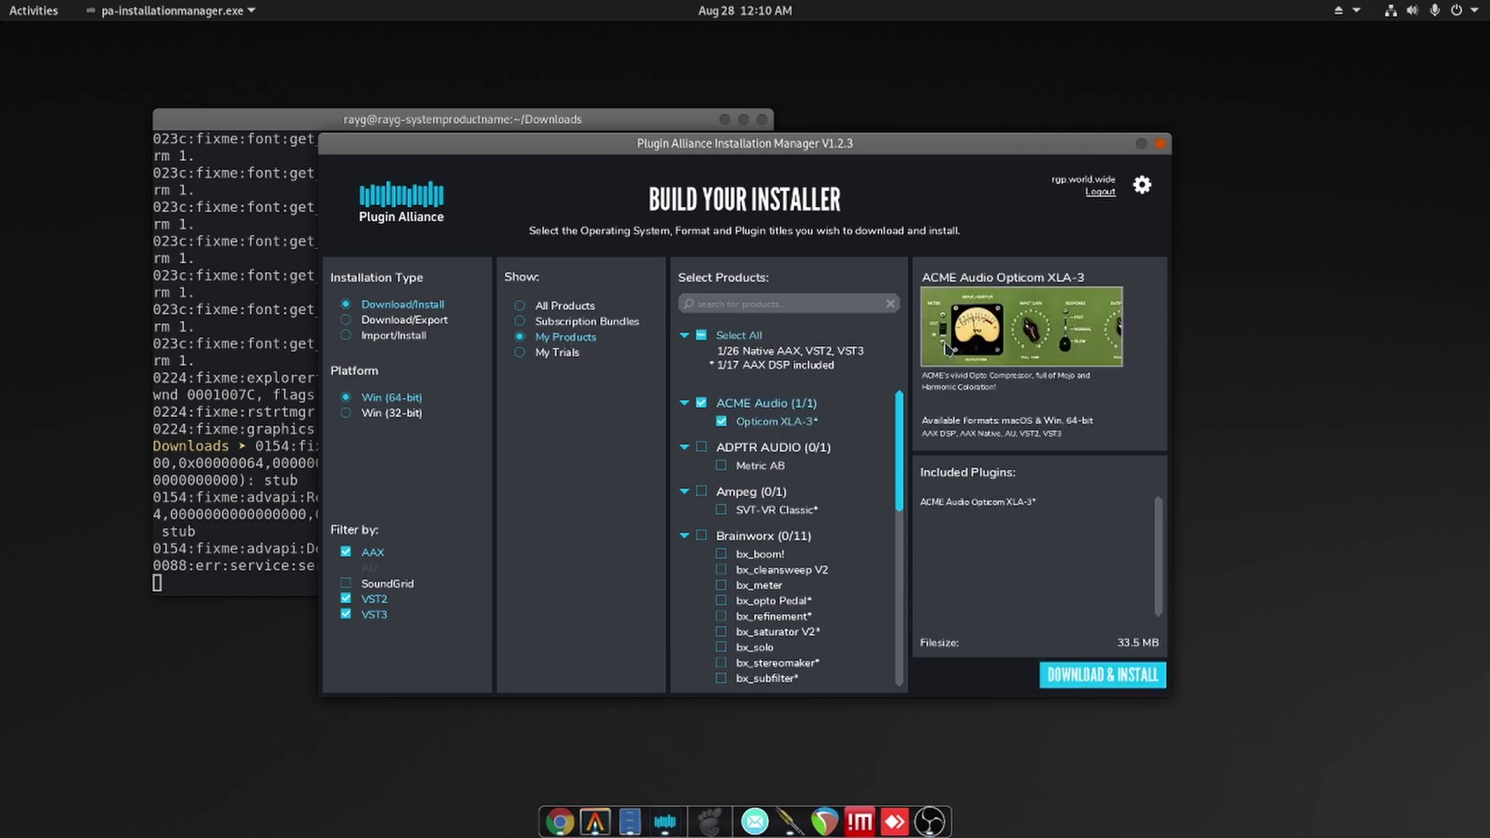
click(1098, 677)
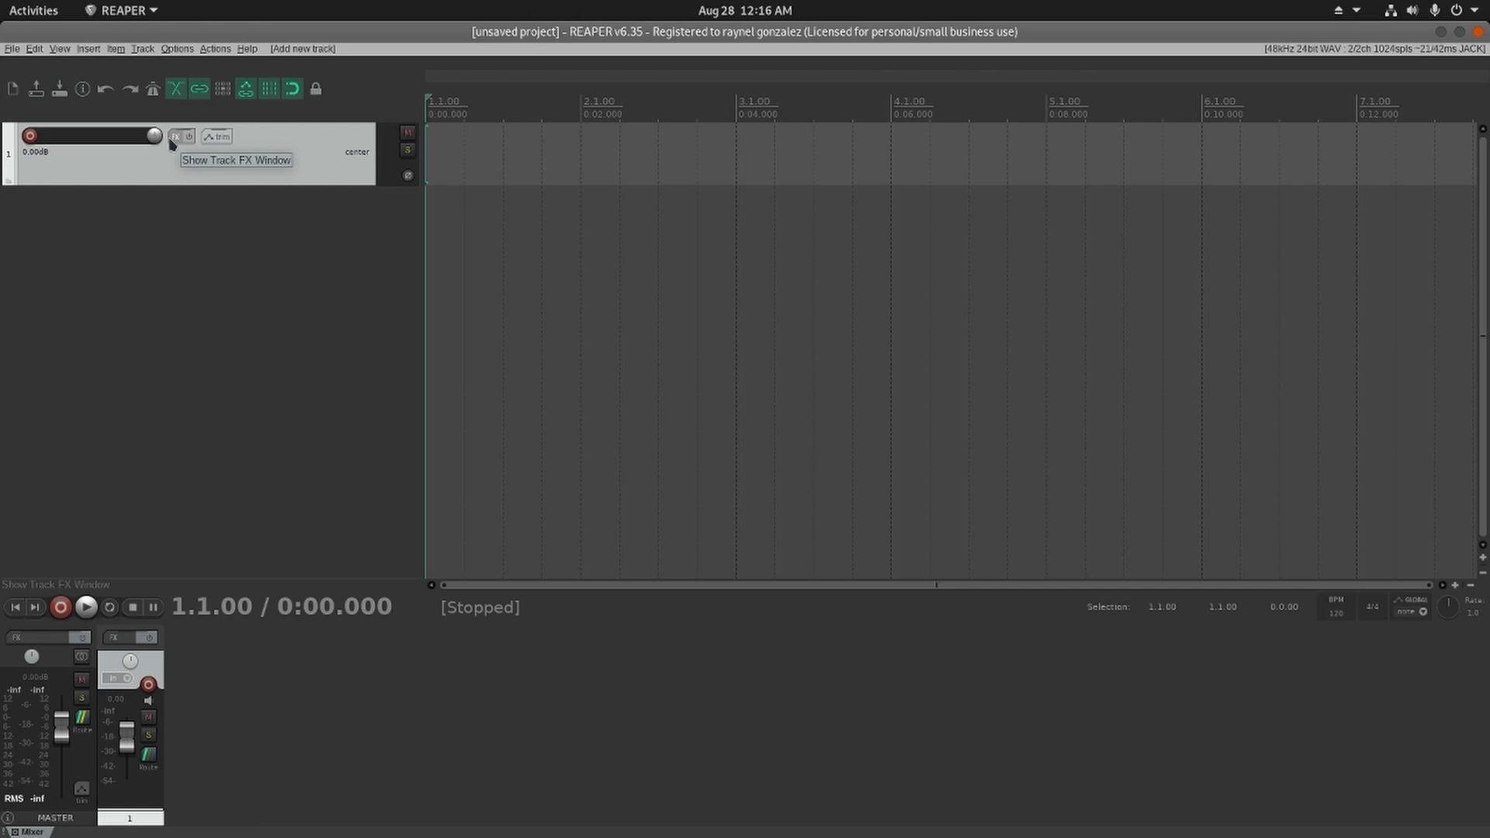
- Add the VSTi Carla-Patchbay to Track 1's effects chain
click(174, 138)
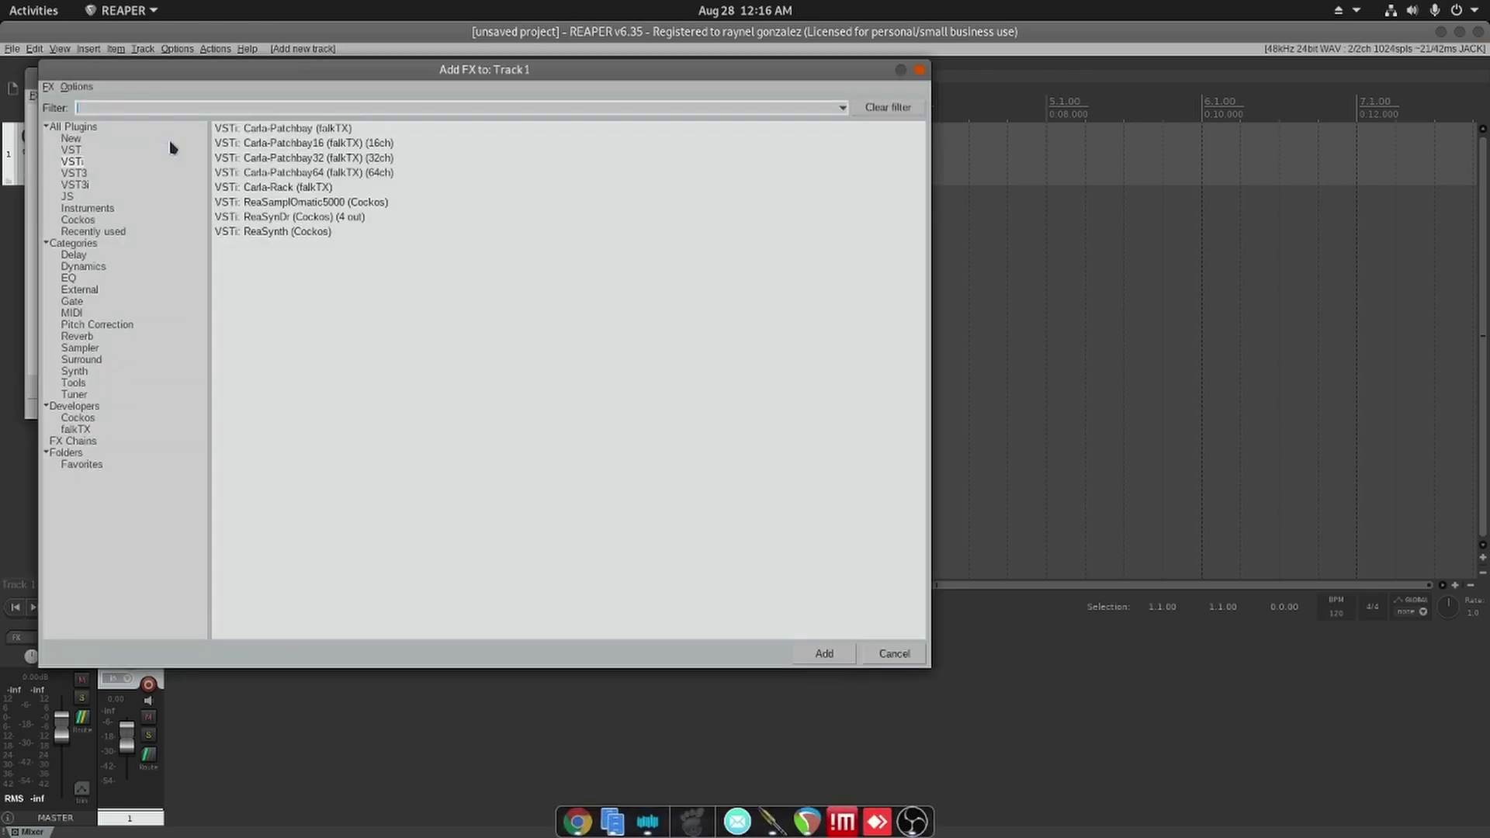
double_click(291, 137)
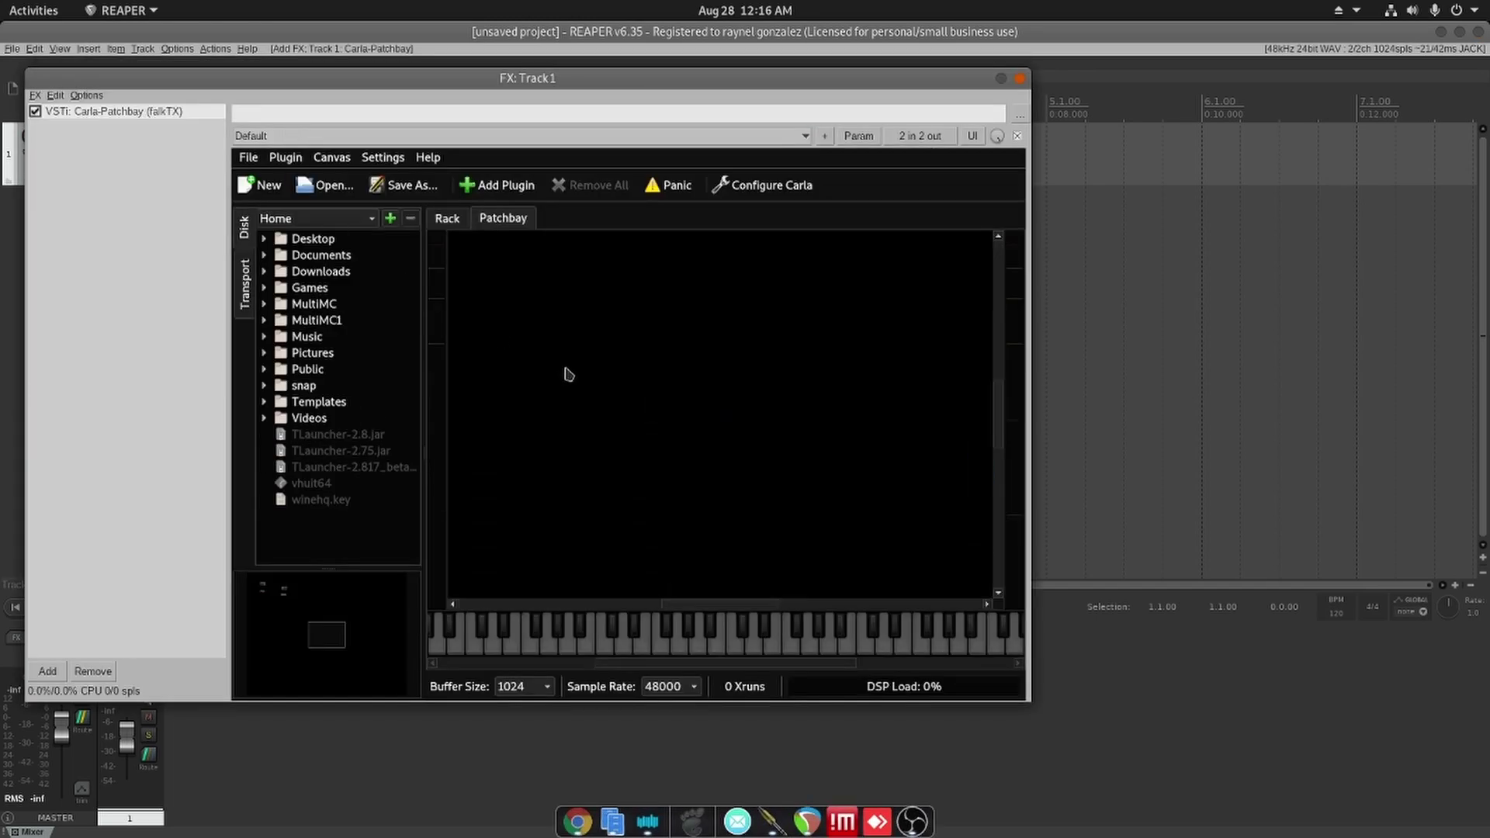
right_click(566, 369)
click(558, 372)
- Load Acme Opticom XLA-3 from Downloads > vst into the patchbay and dismiss its activation prompt
double_click(325, 271)
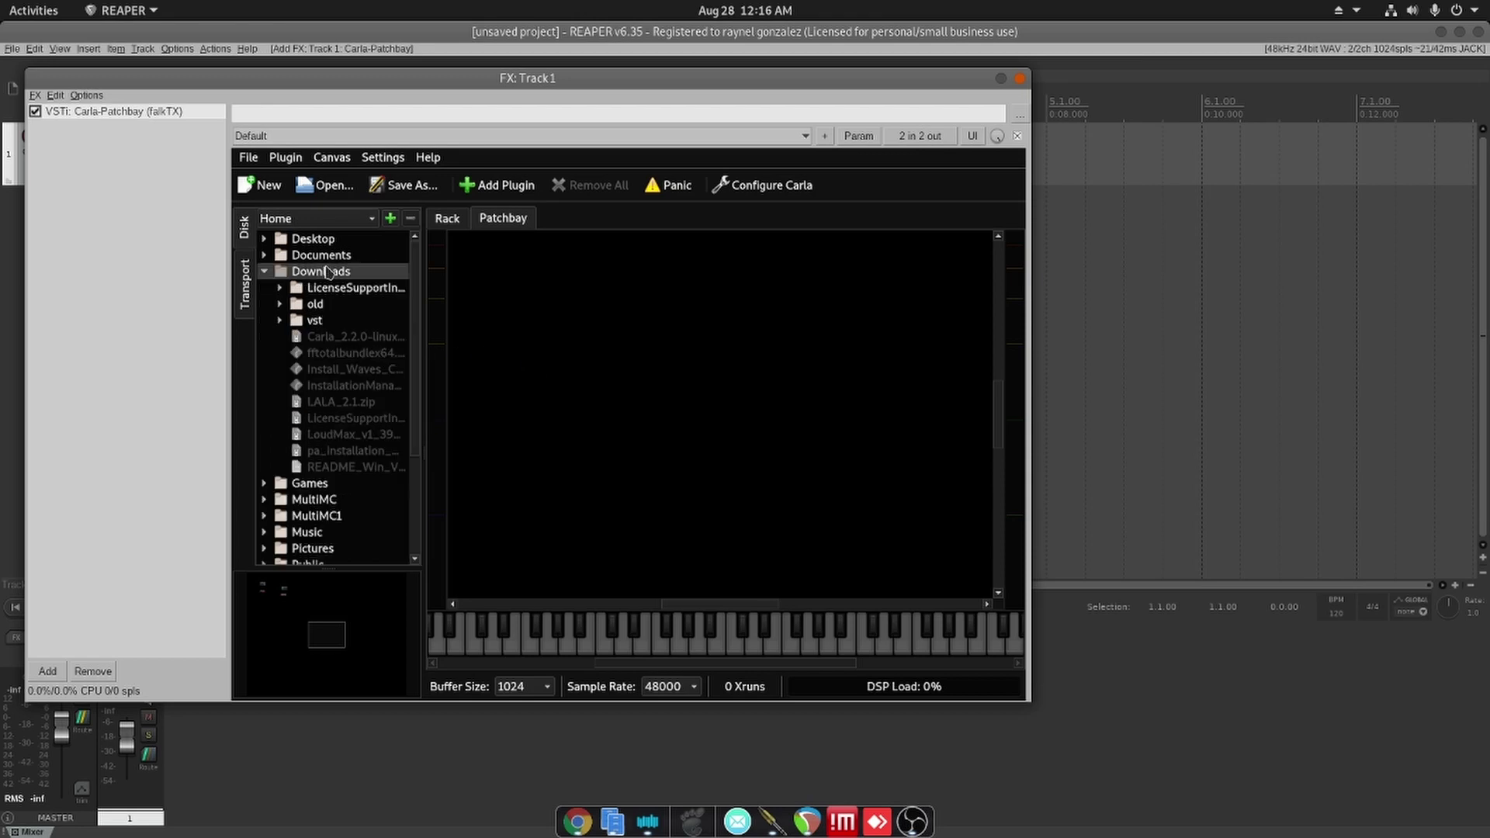
double_click(314, 319)
drag(361, 368, 739, 435)
double_click(739, 435)
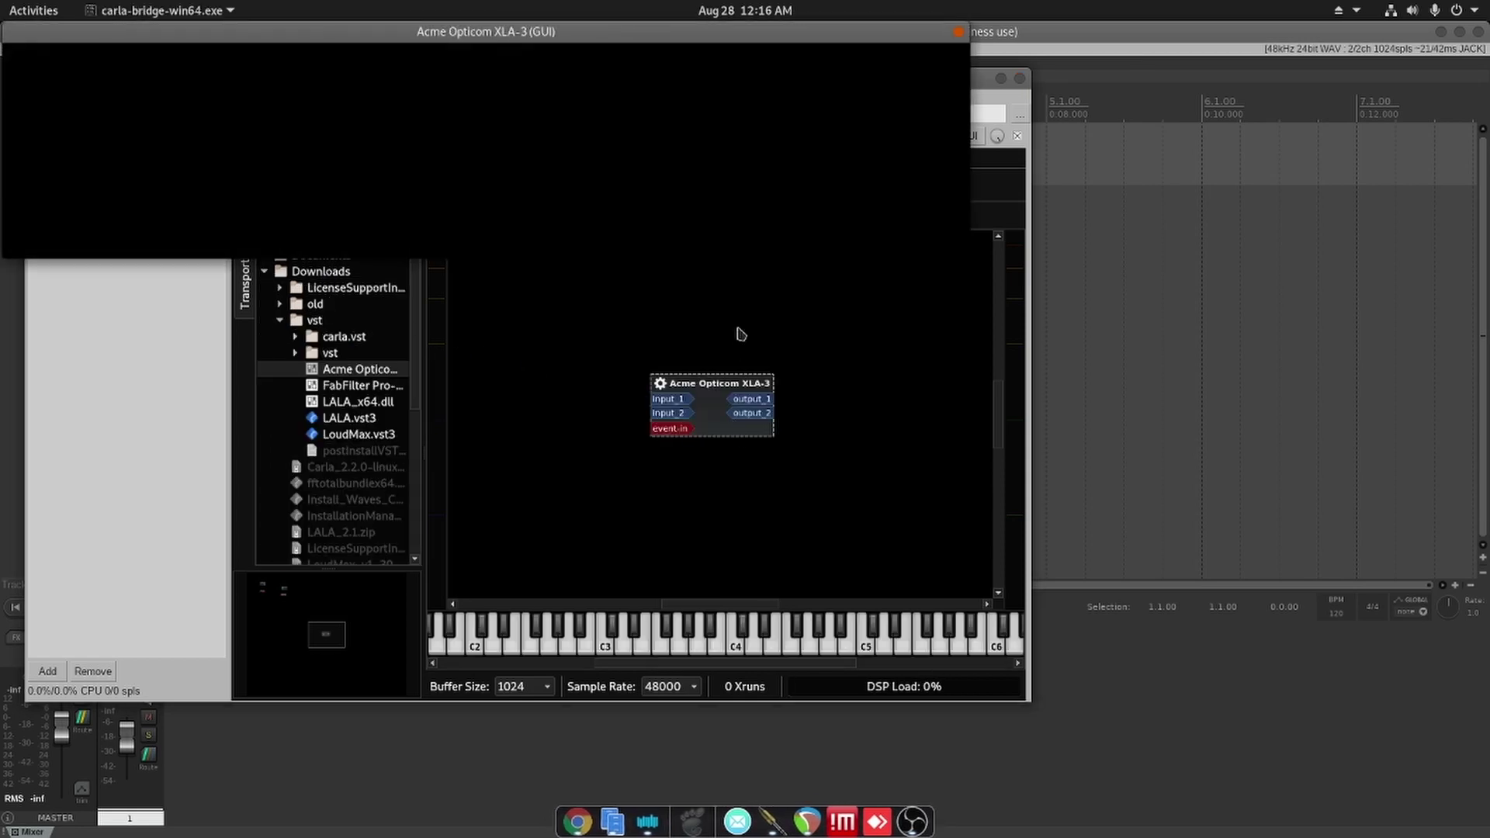
drag(670, 32, 785, 247)
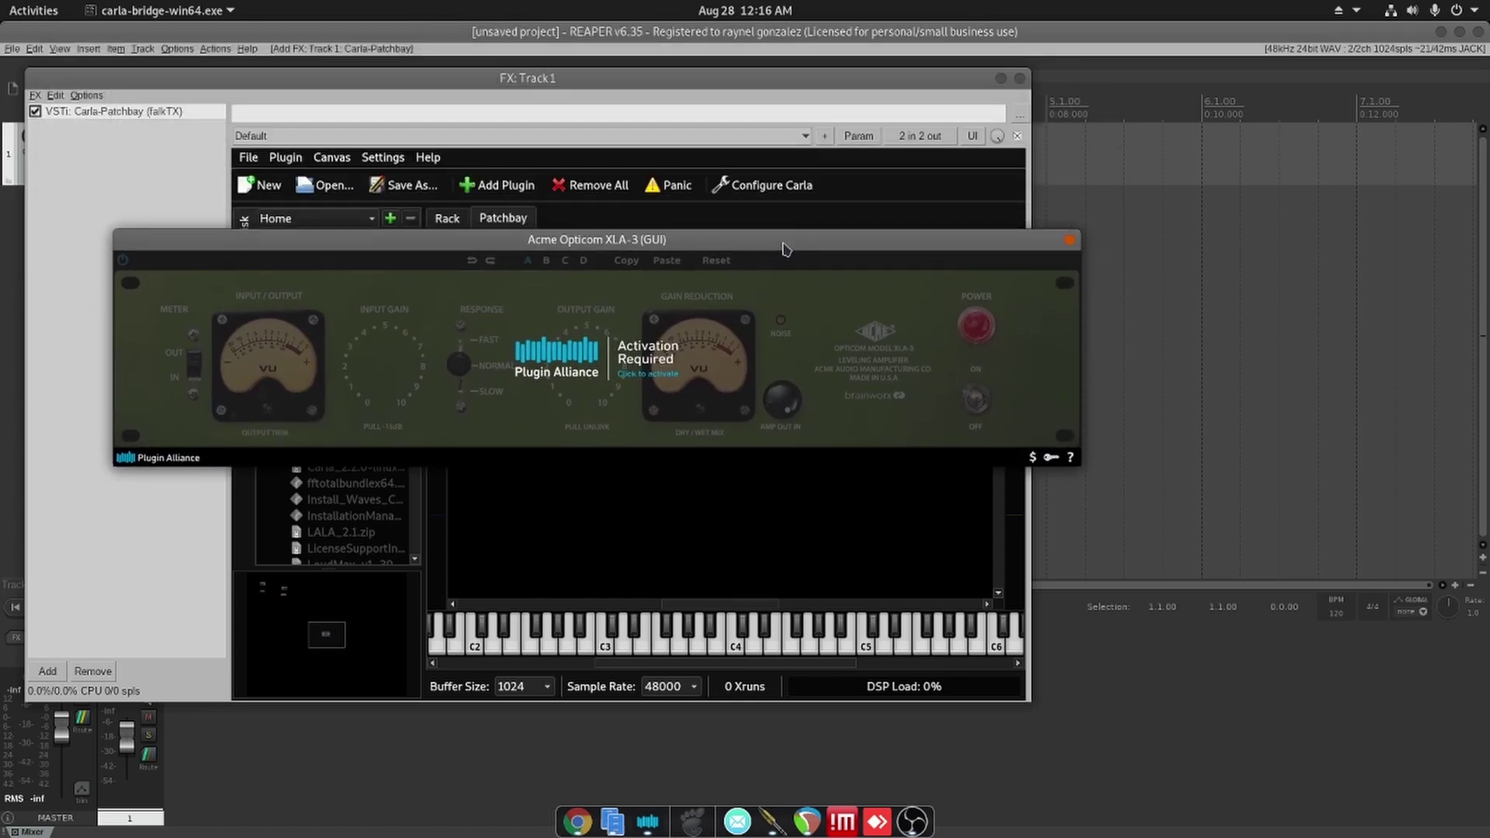
click(649, 374)
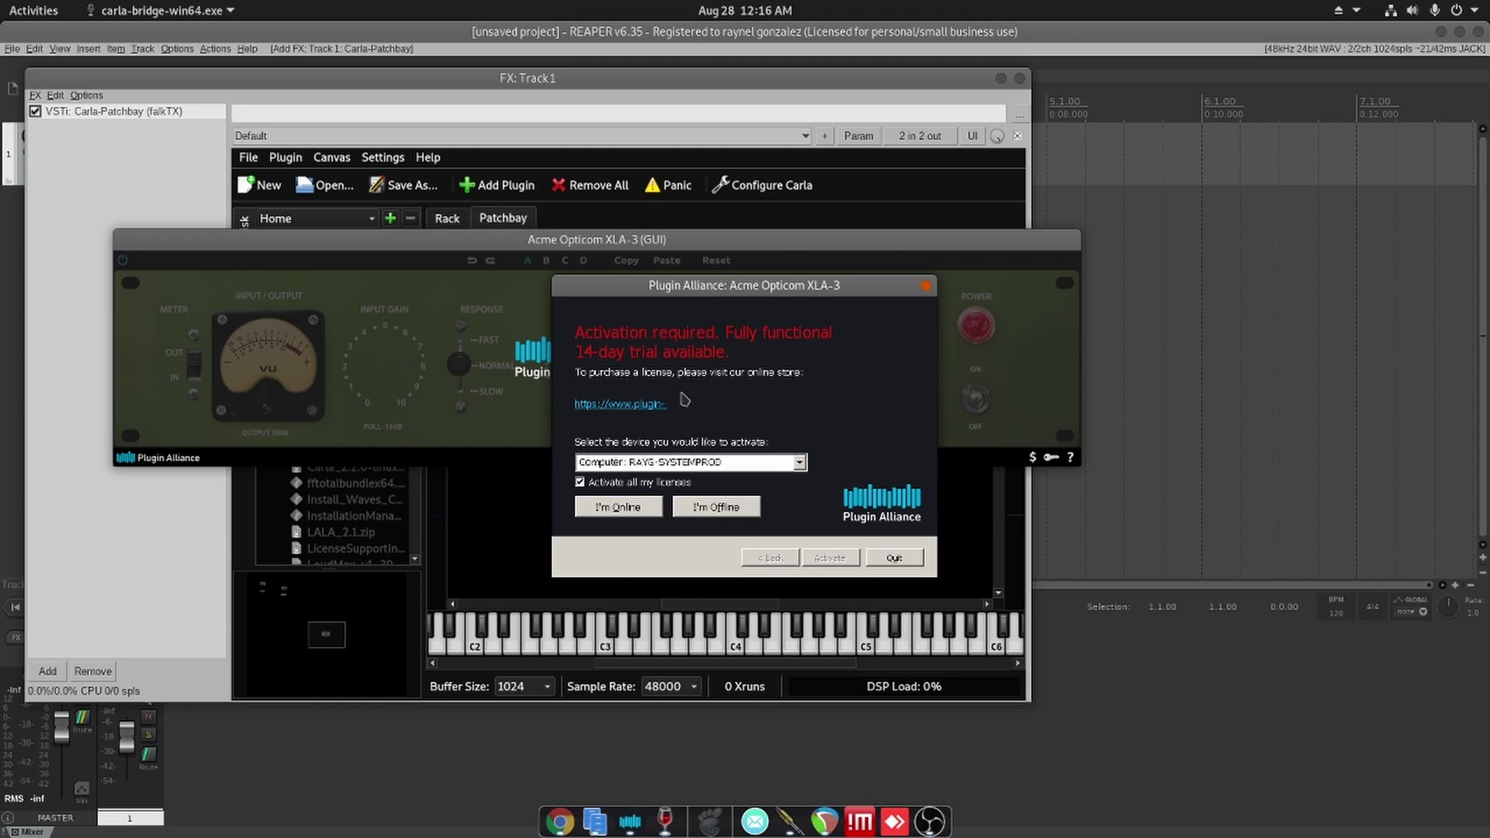
click(926, 287)
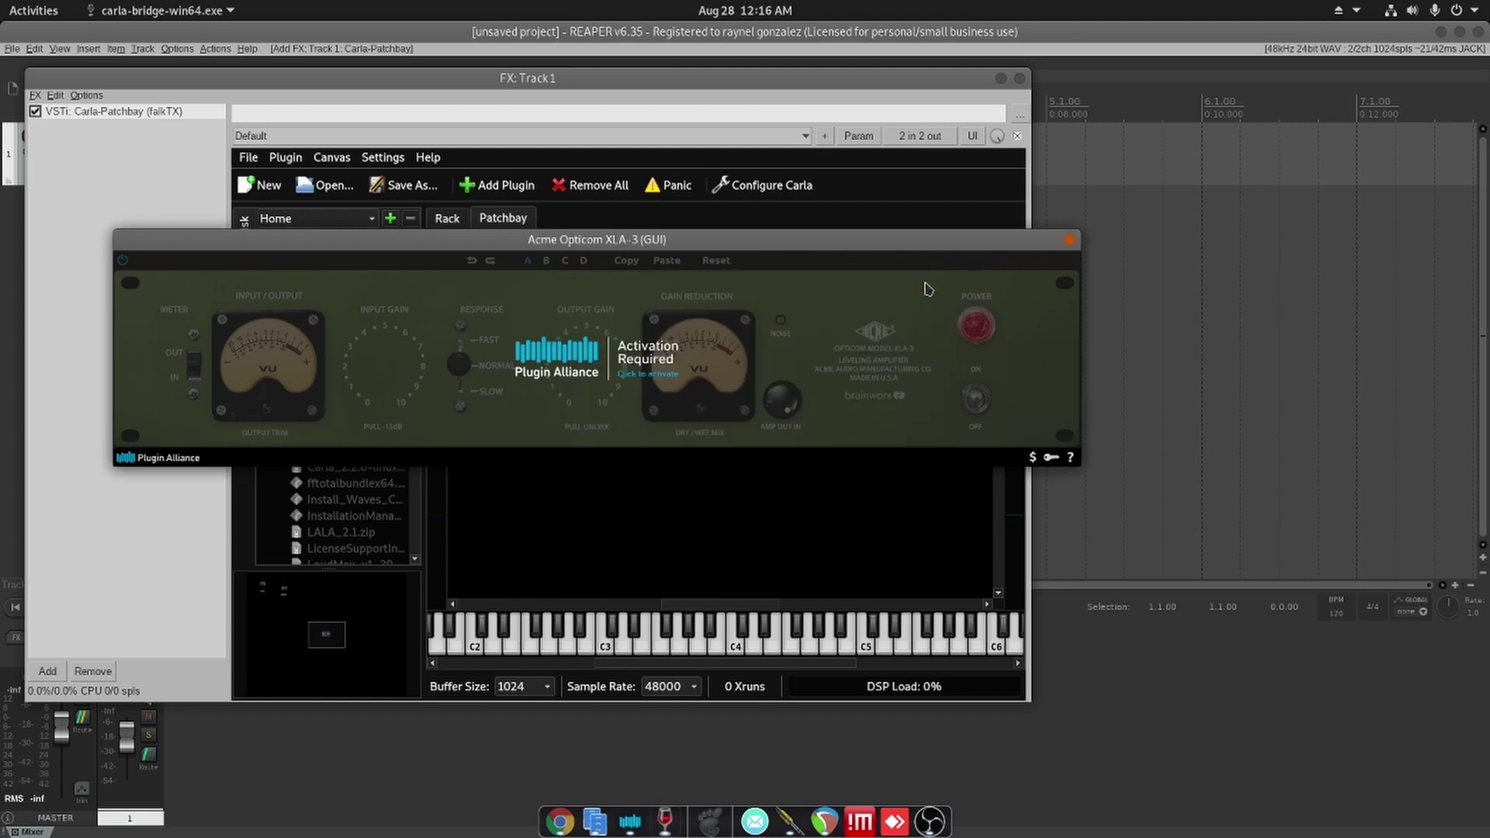
- Open Alacritty and force-close the Opticom plugin window with xkill
key(super+Return)
text(xkill)
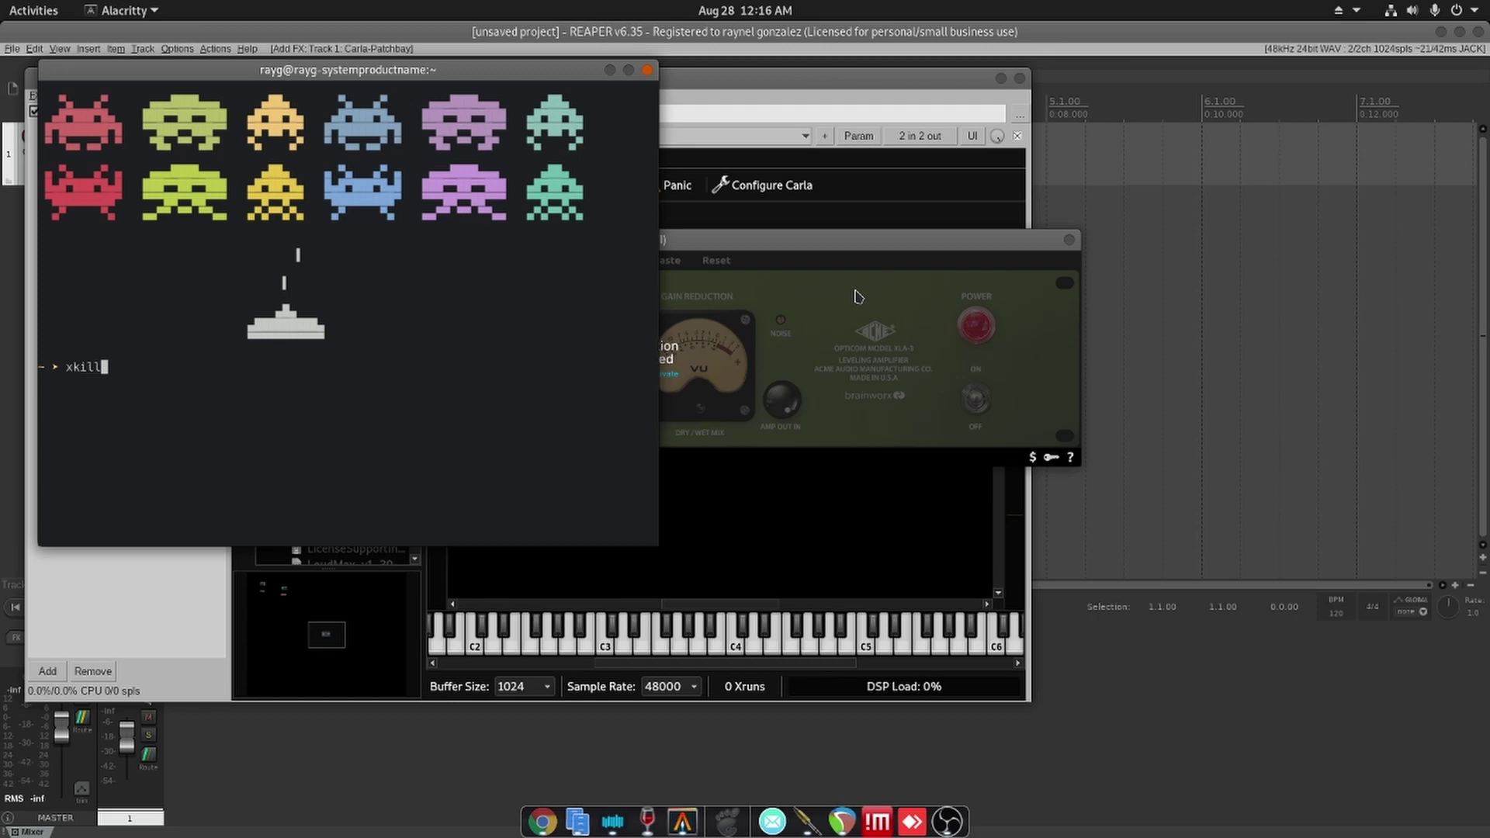
key(Return)
click(900, 286)
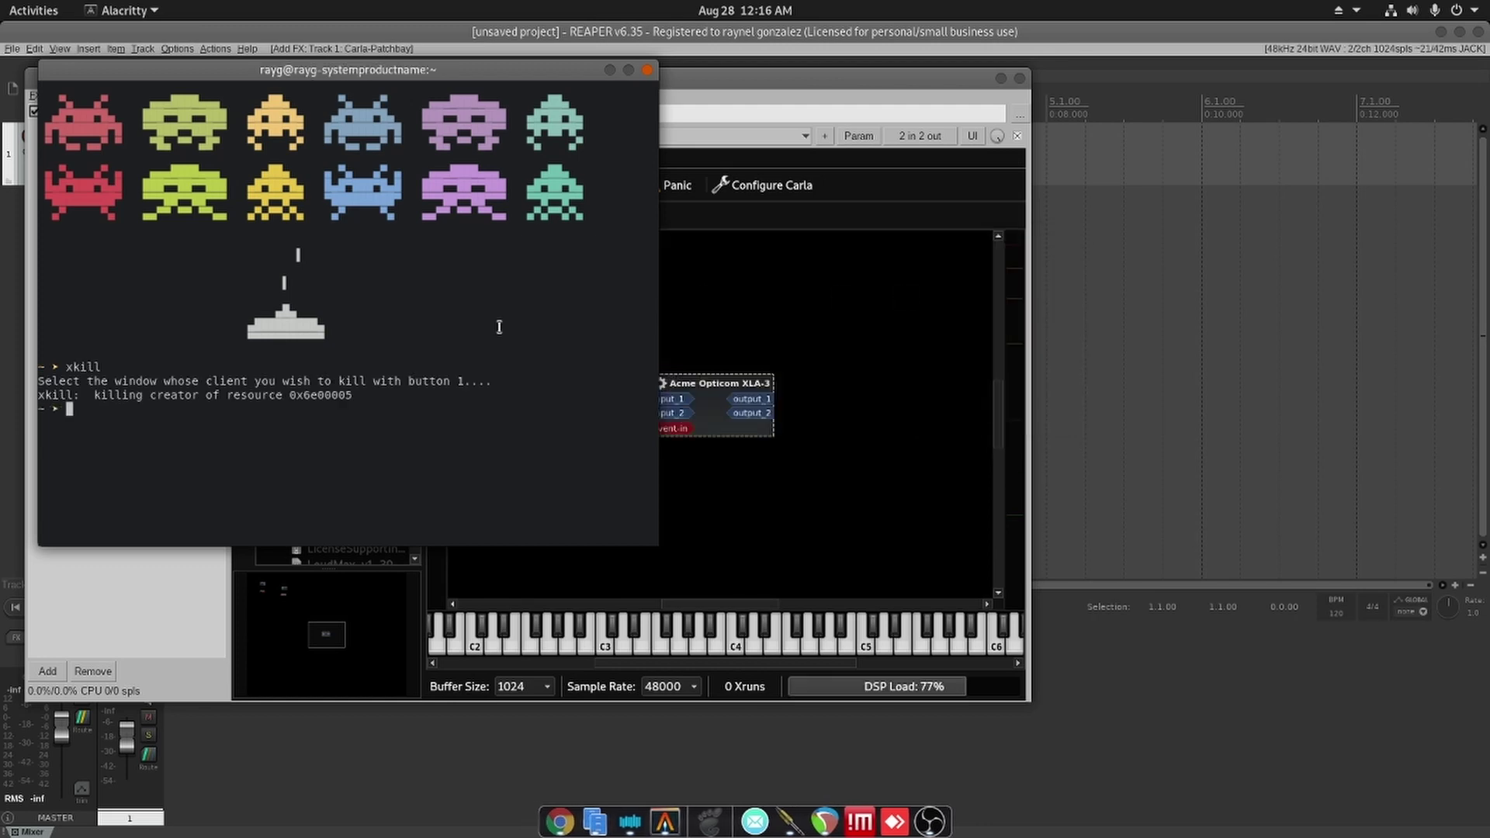
- Force-close REAPER and the Plugin Alliance installer with two more xkill runs
text(xkill)
key(Return)
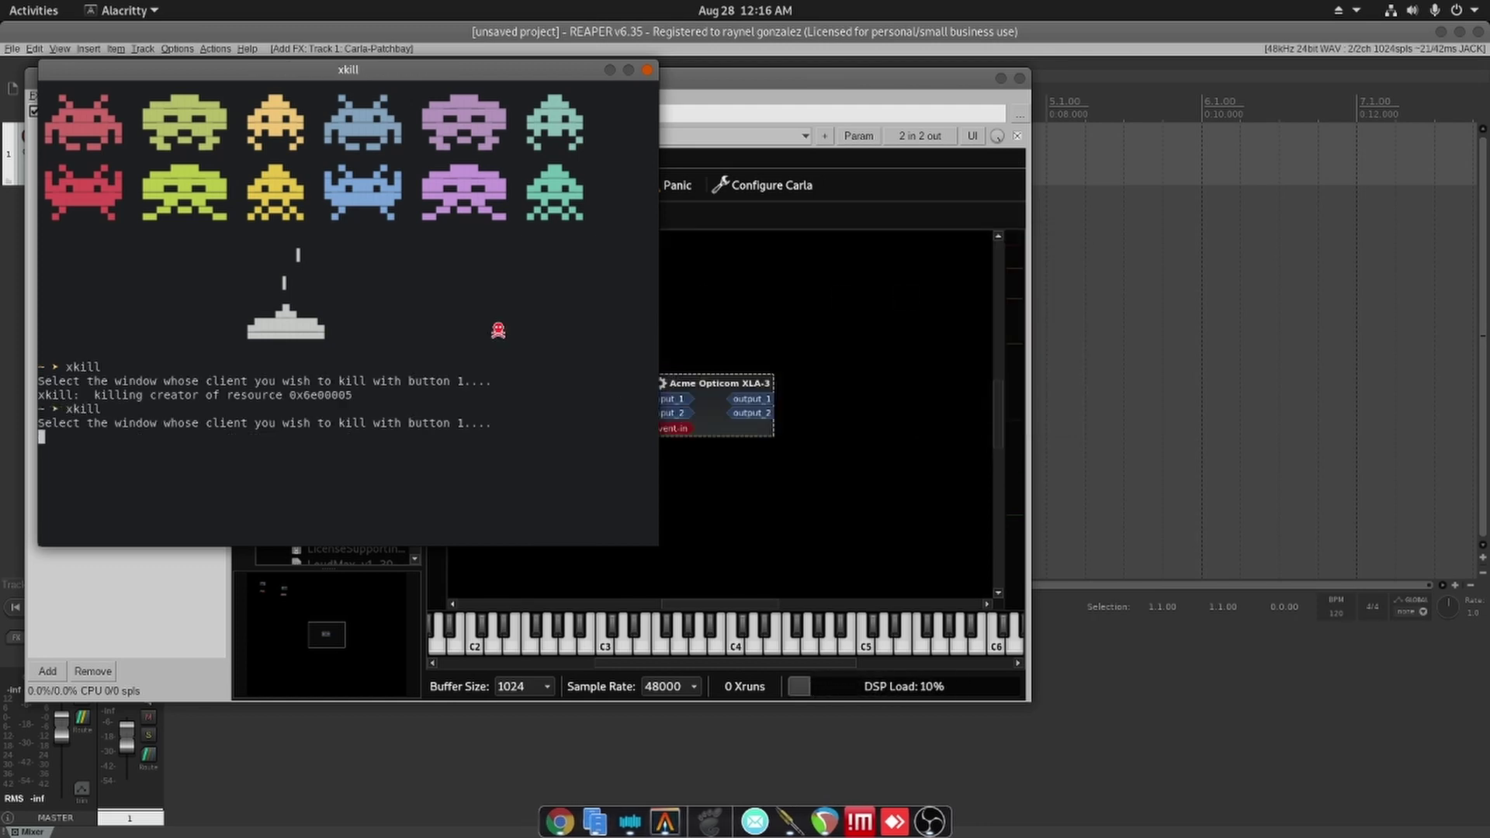
click(804, 317)
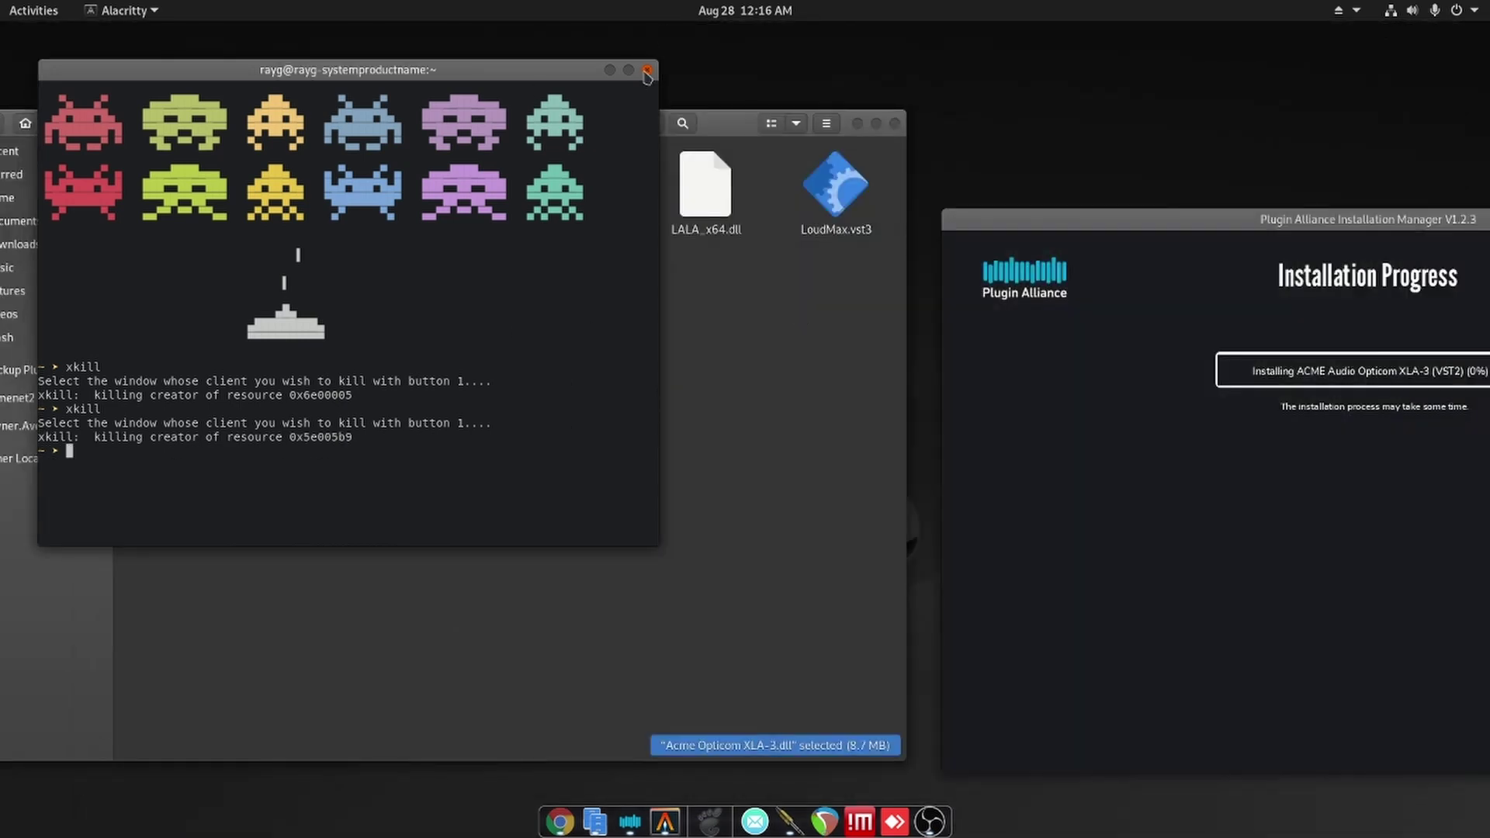
text(xkill)
key(Return)
click(1093, 452)
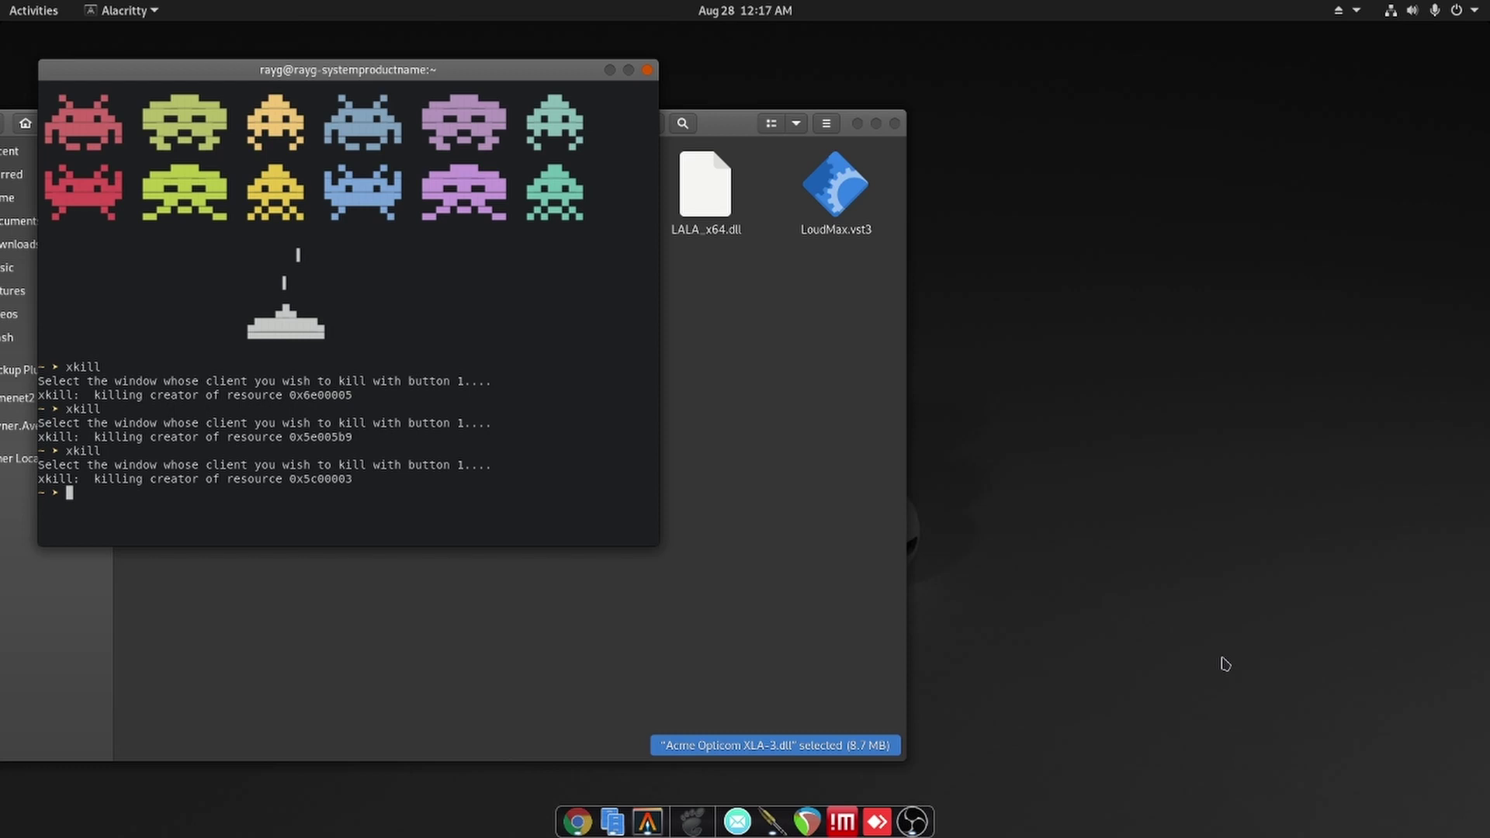
text(sudo)
- Clear the terminal and run sudo ./vhuit64, entering the administrator password
key(ctrl+c)
key(ctrl+l)
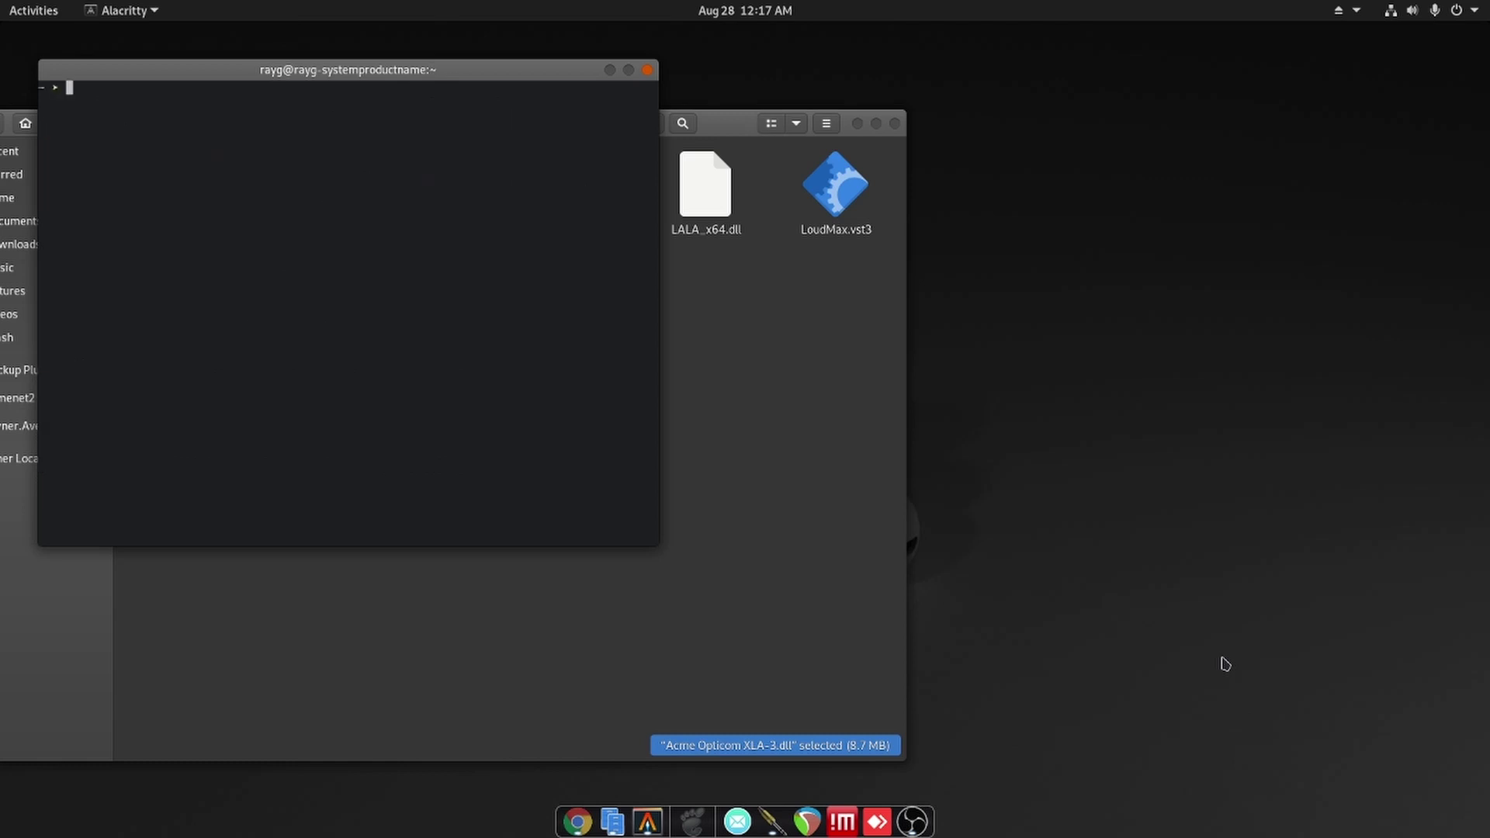
text(sudo ./vh)
key(Tab)
key(Return)
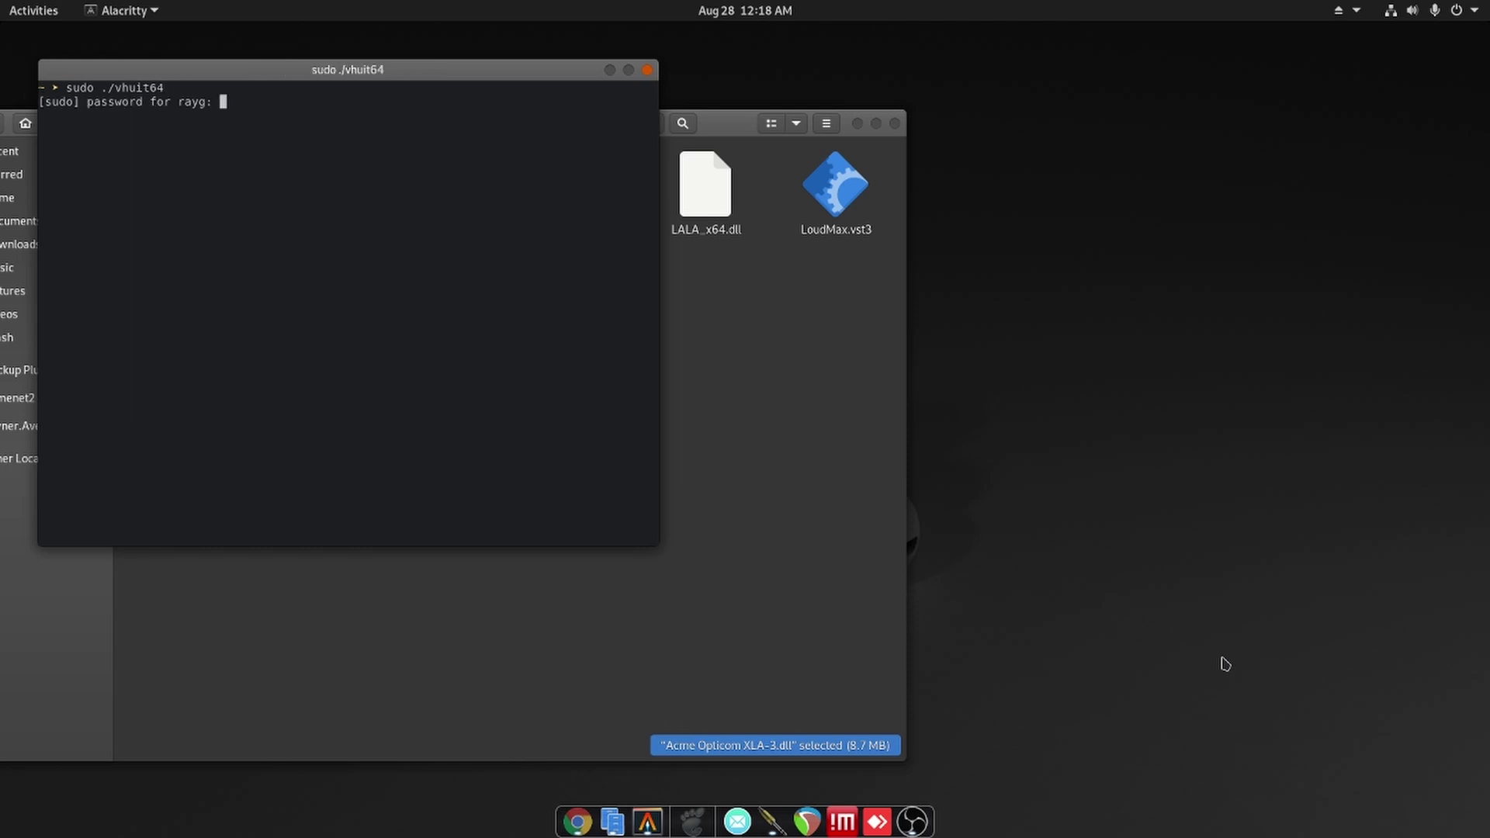
key(Return)
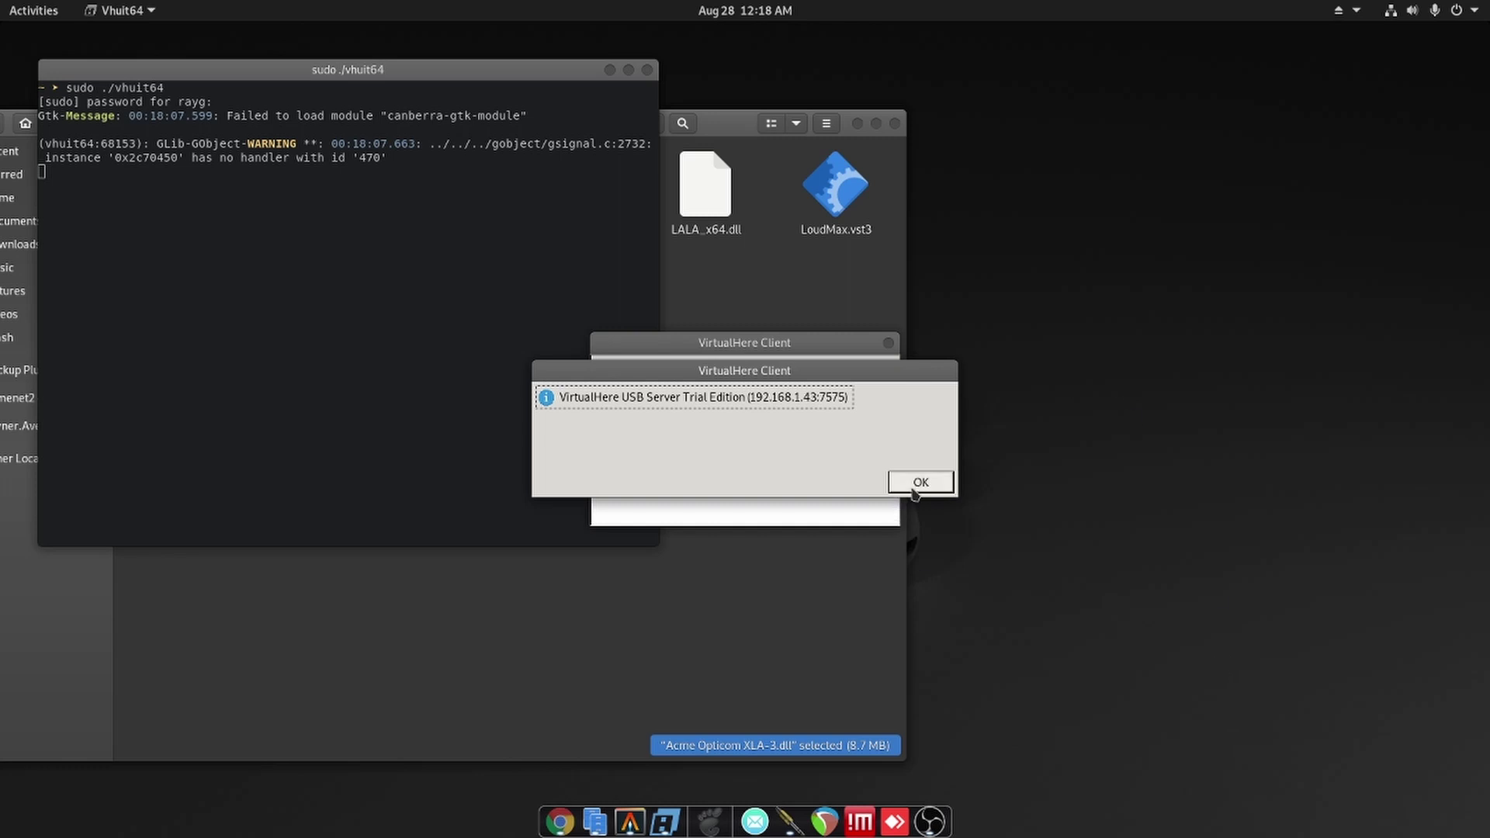
- Dismiss the VirtualHere server message and choose Use this device on the Relay device
click(916, 483)
click(683, 405)
right_click(683, 404)
click(710, 415)
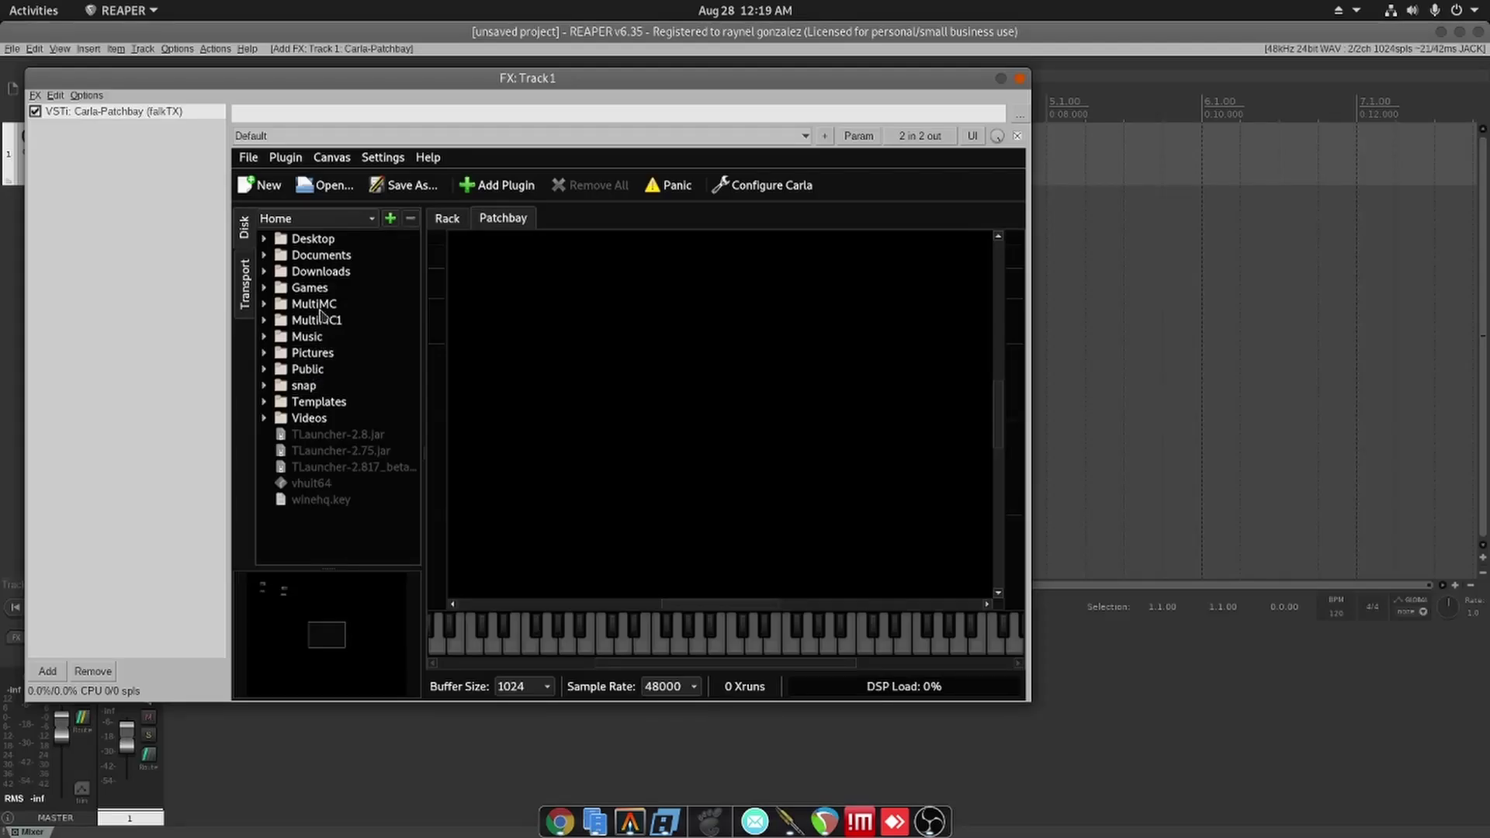
- Load Acme Opticom XLA-3 from Downloads > vst into the patchbay and open its interface
double_click(333, 272)
double_click(318, 322)
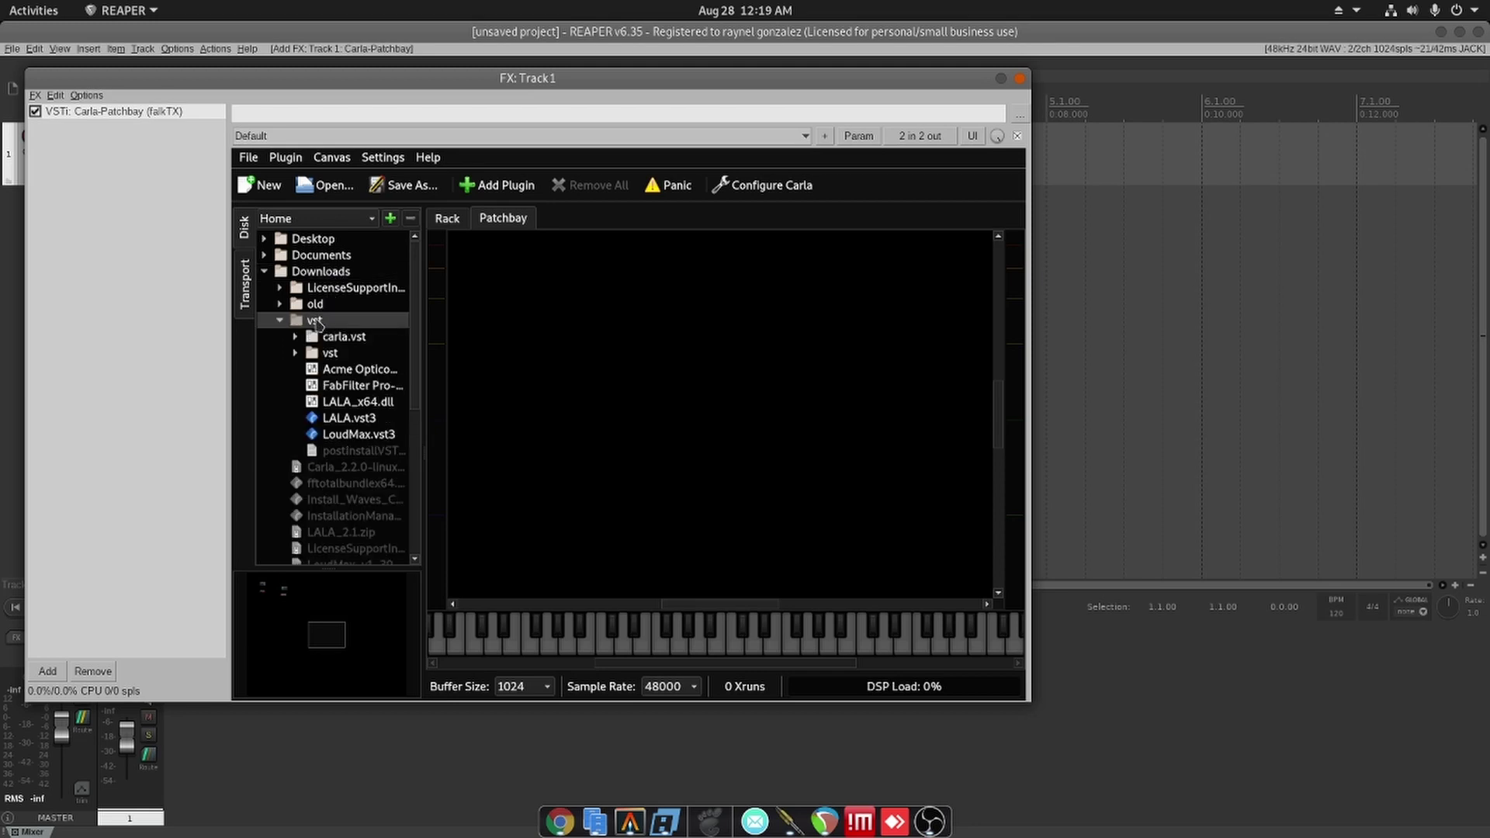
double_click(332, 370)
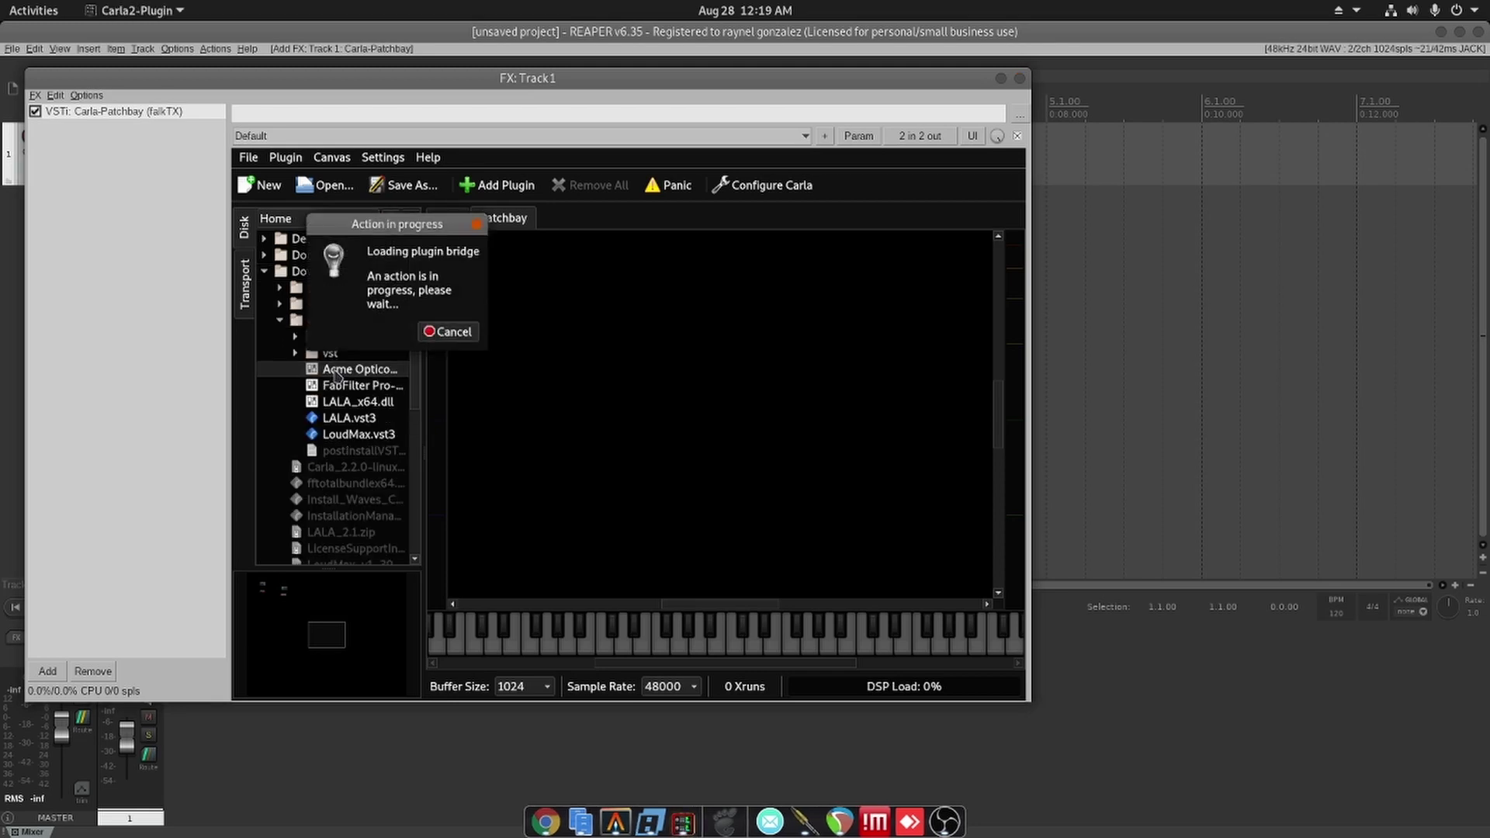
double_click(734, 431)
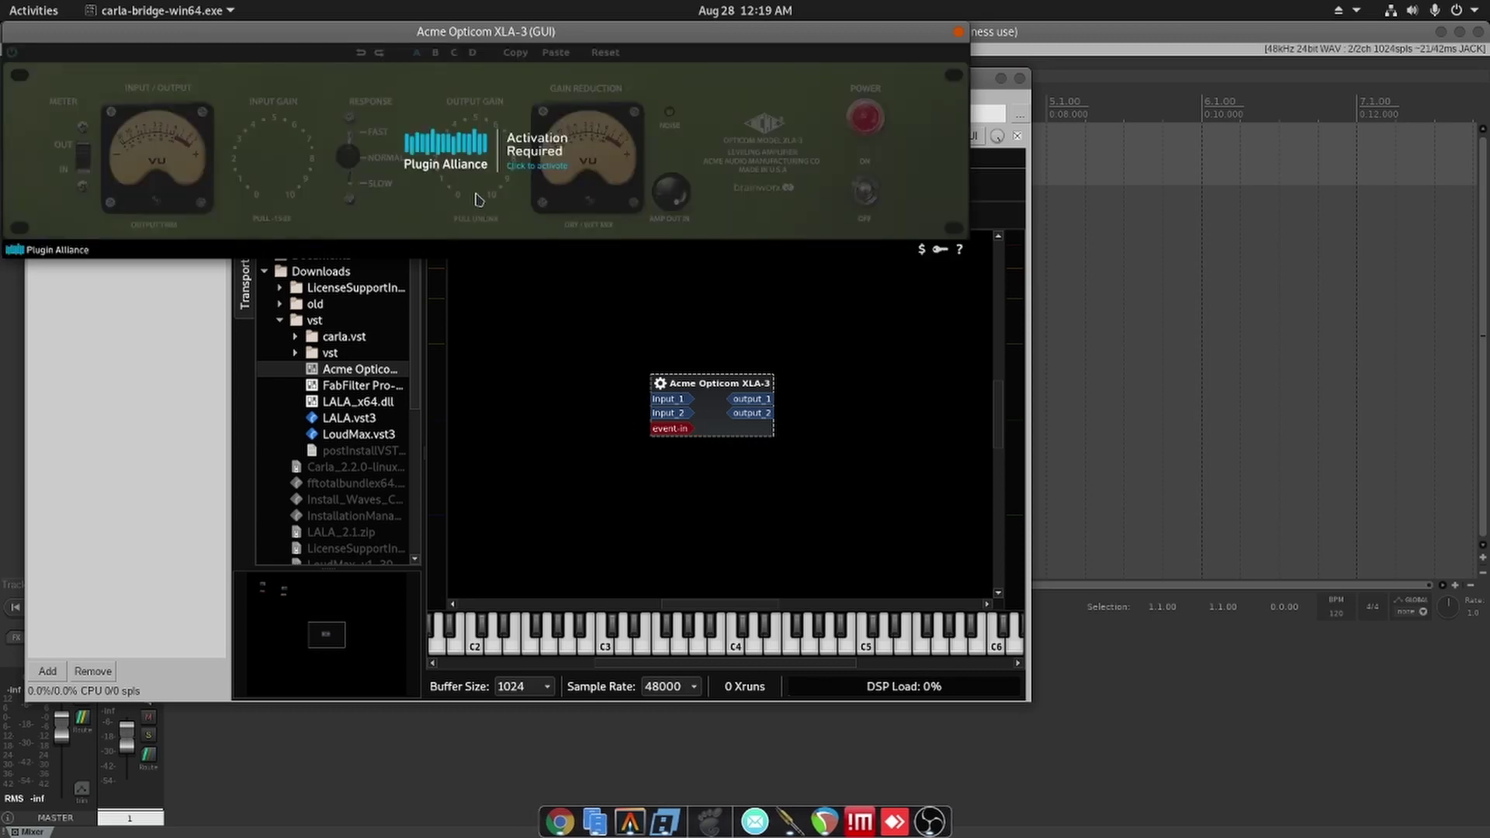
- Open the Opticom activation prompt, check its device list keeping this computer, and move the prompt higher
click(545, 173)
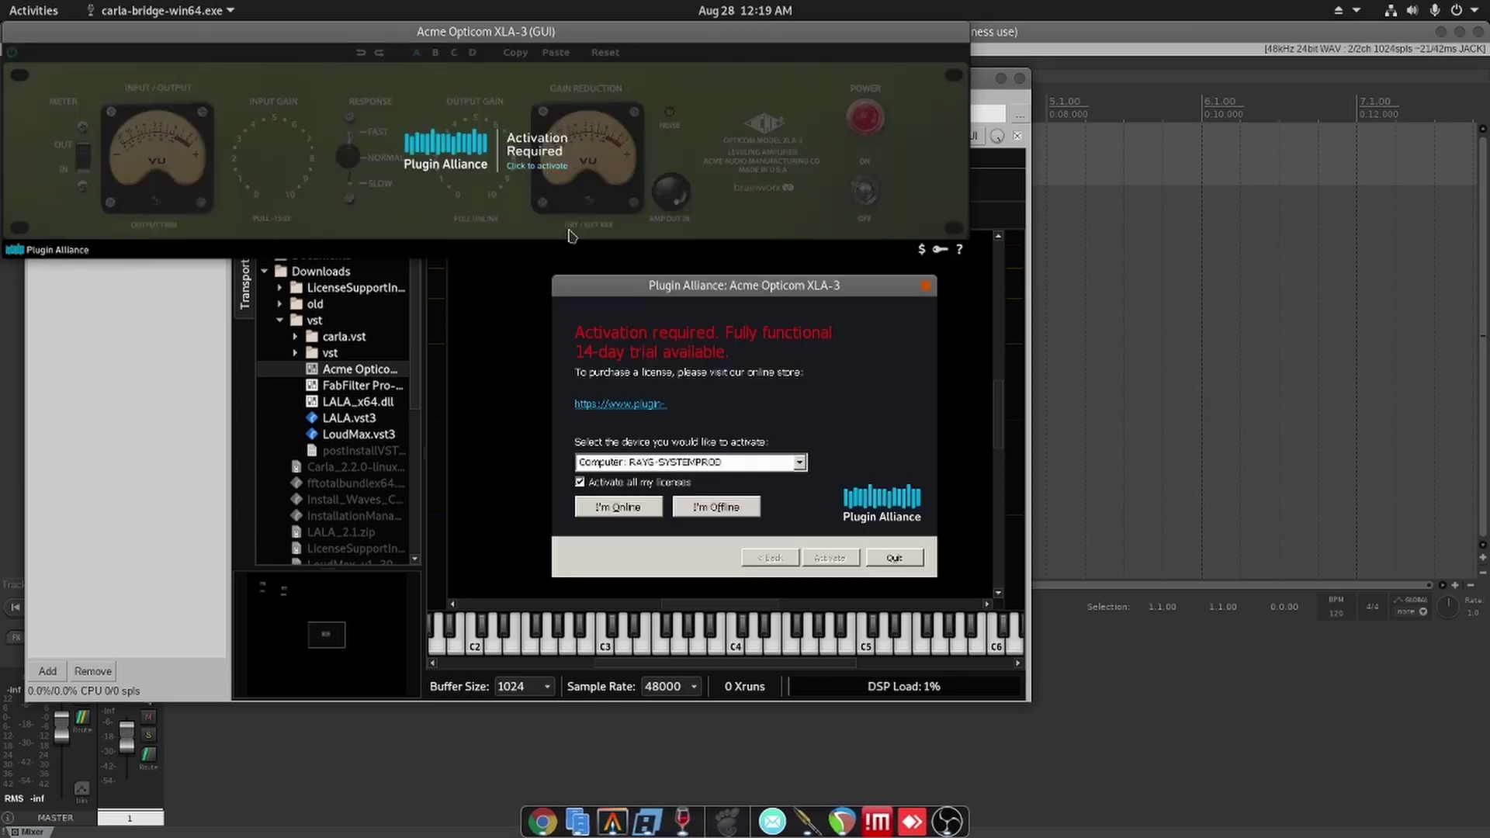
click(799, 464)
click(799, 464)
click(800, 464)
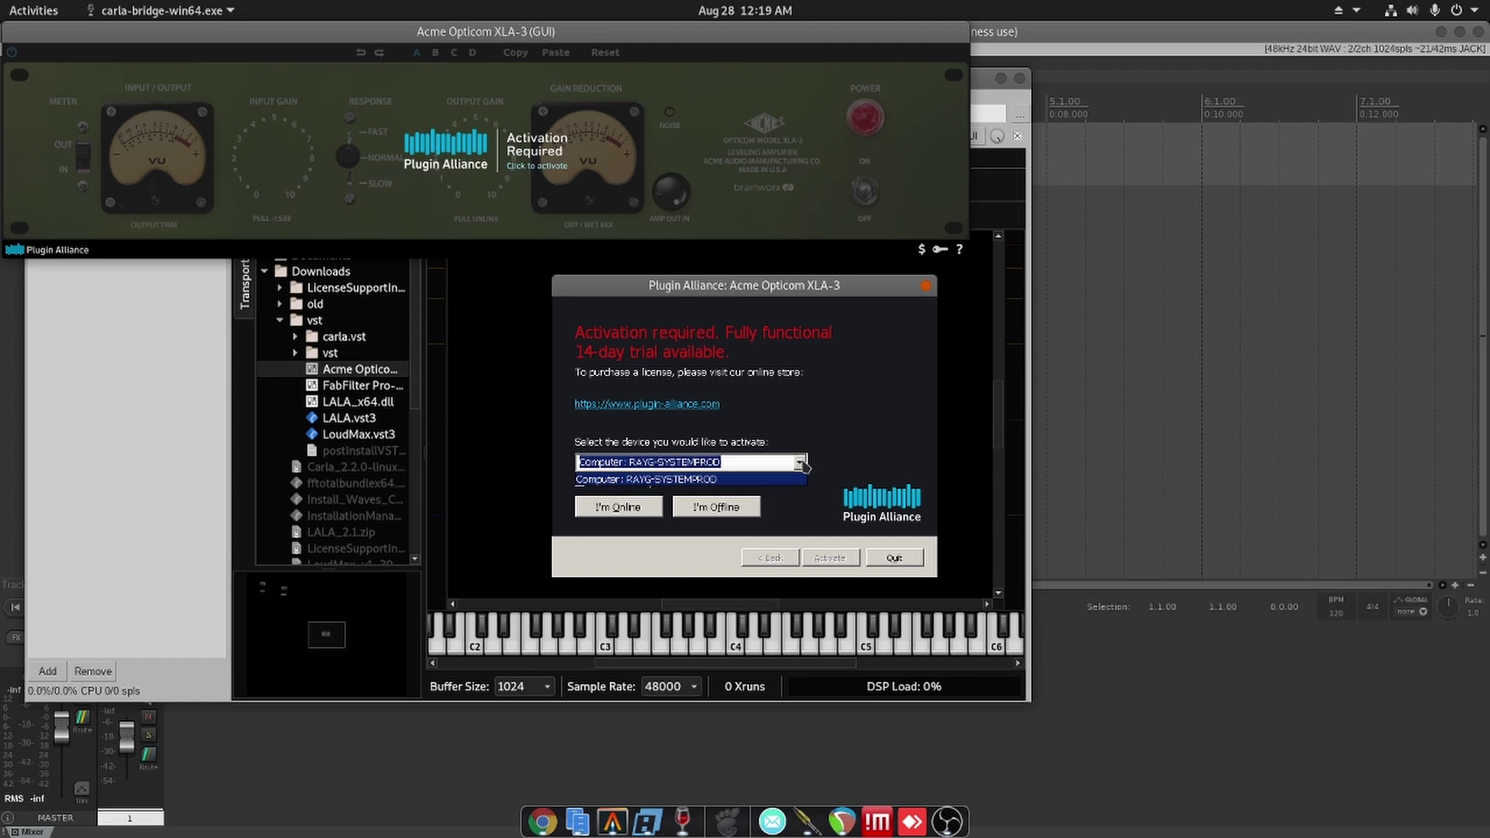
click(803, 465)
click(802, 465)
click(802, 465)
click(802, 464)
click(800, 463)
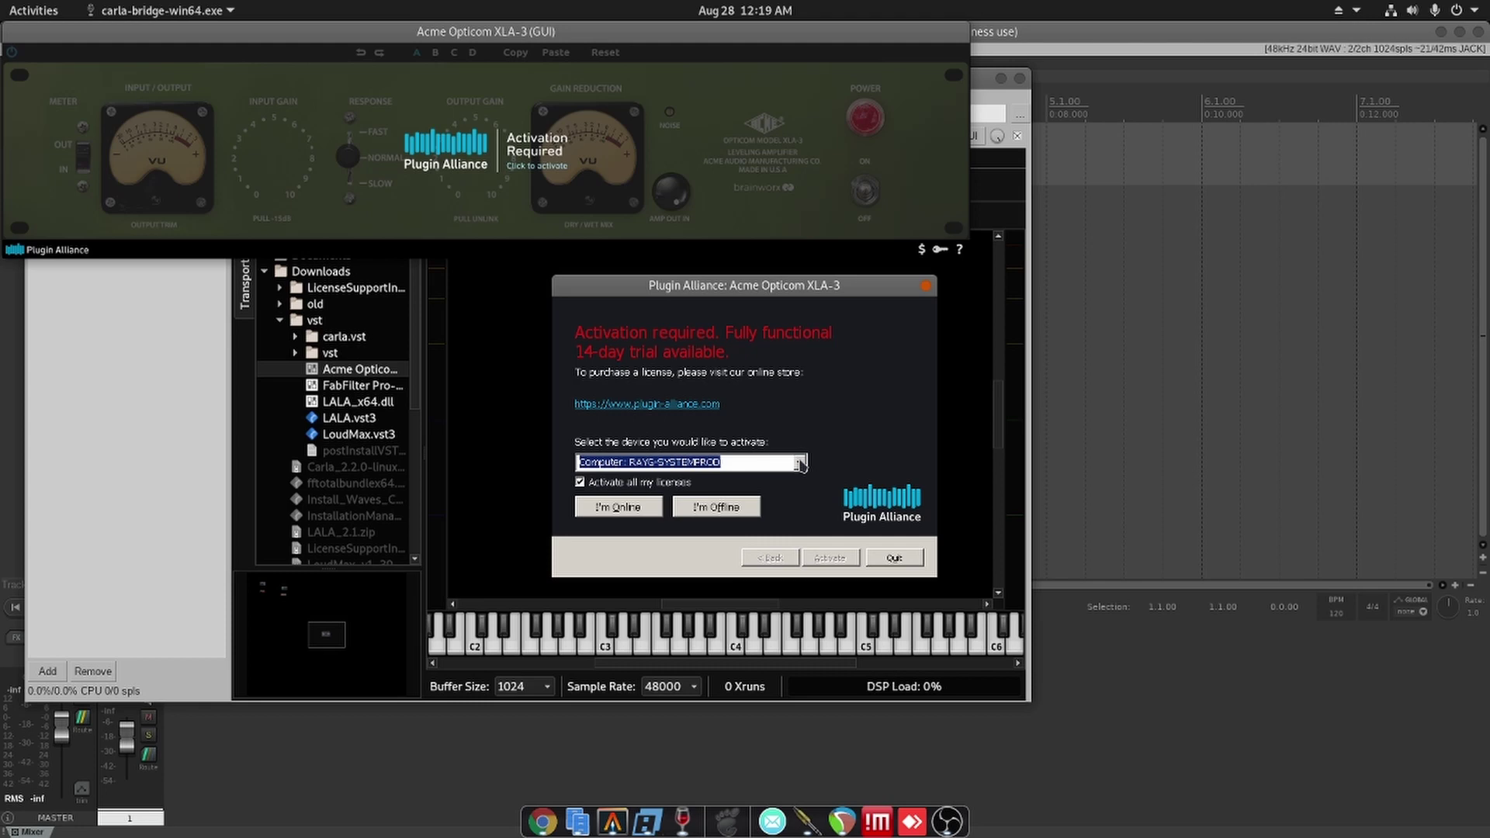
click(801, 464)
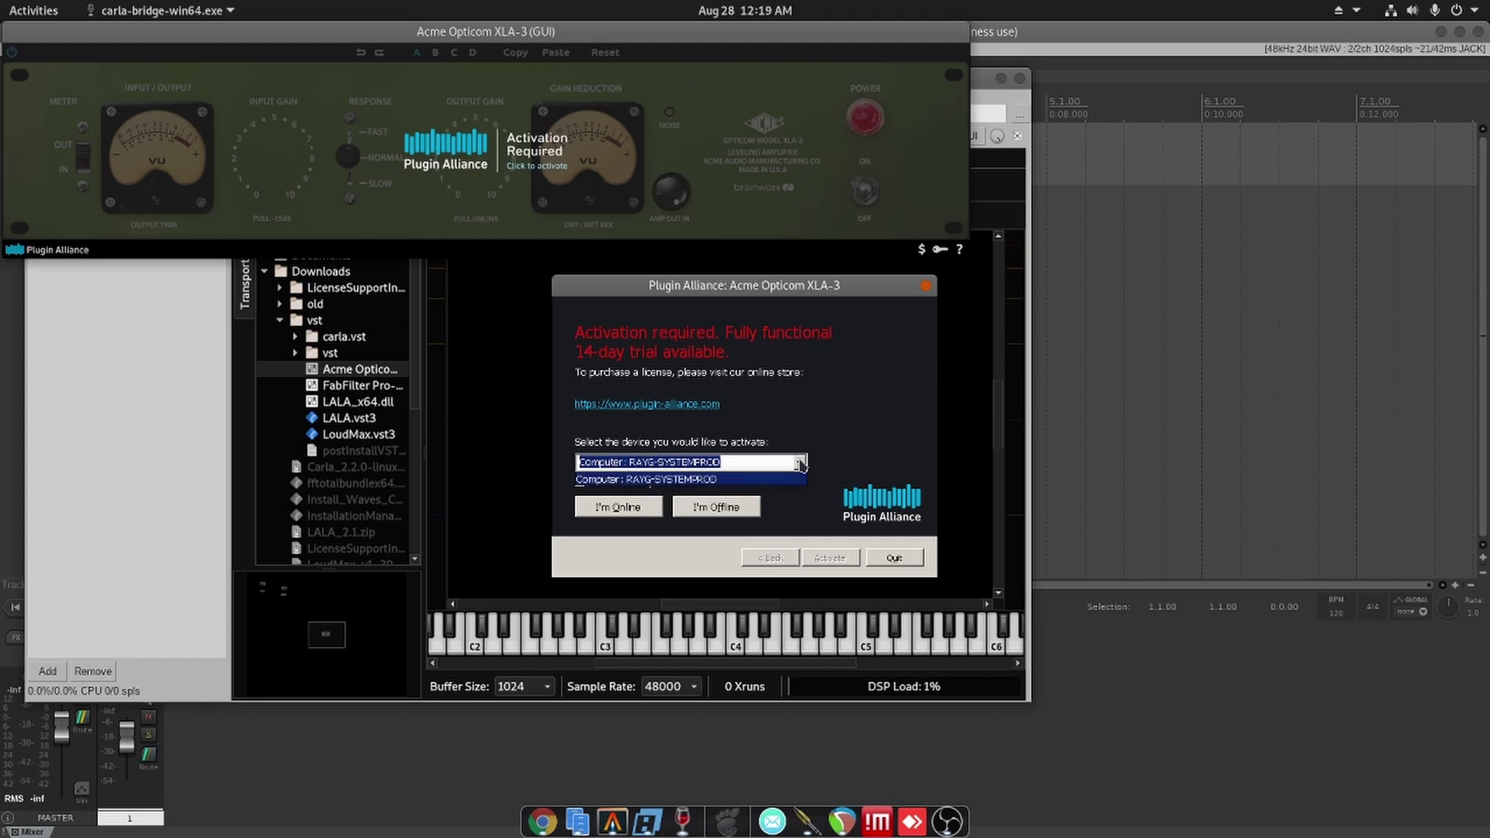
click(801, 465)
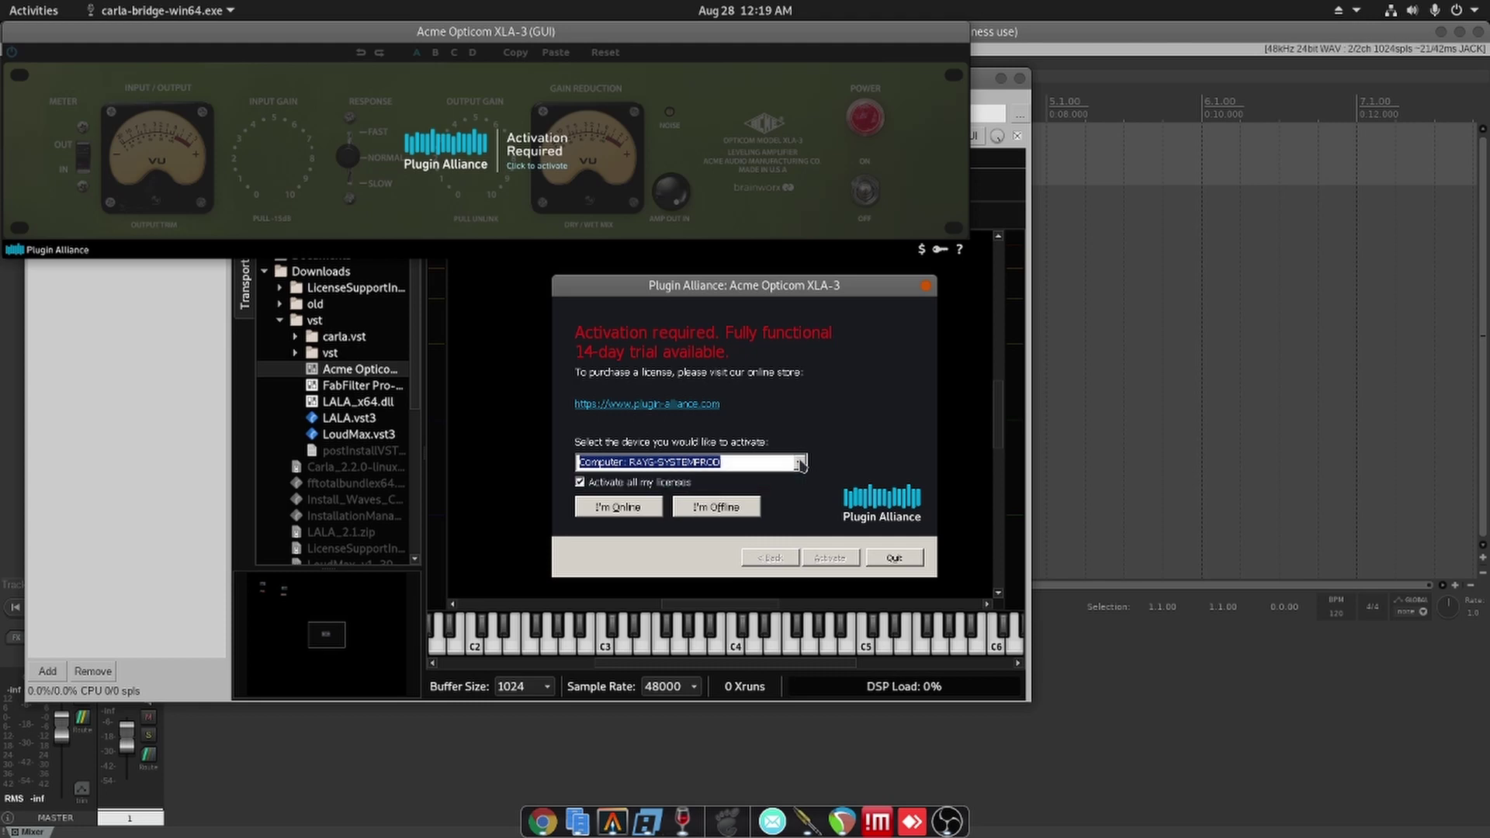
drag(683, 284, 625, 159)
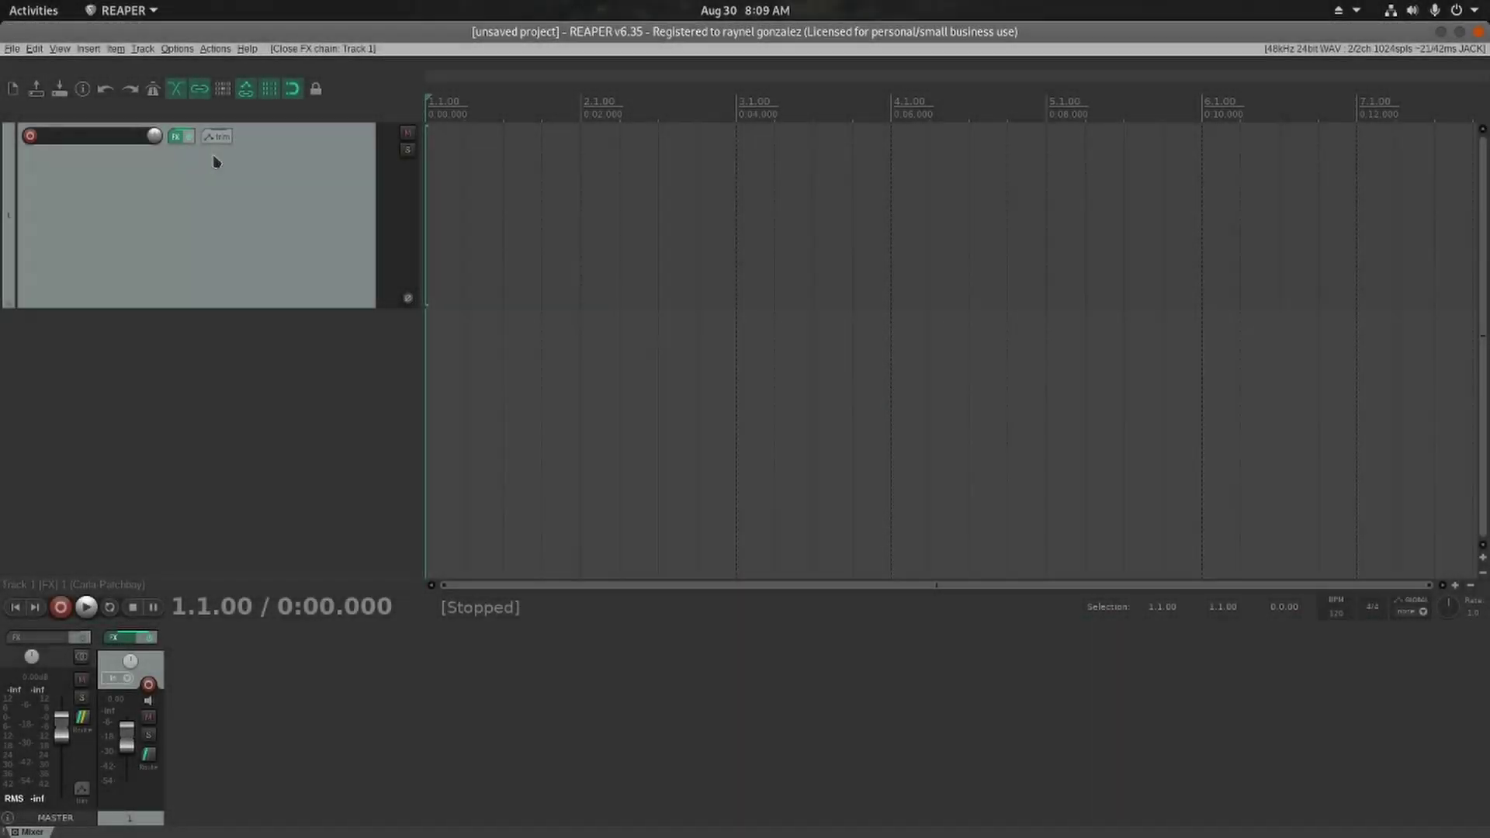
- Load UrbanPuncher from Downloads > vst > vst into Track 1's Carla patchbay
click(177, 138)
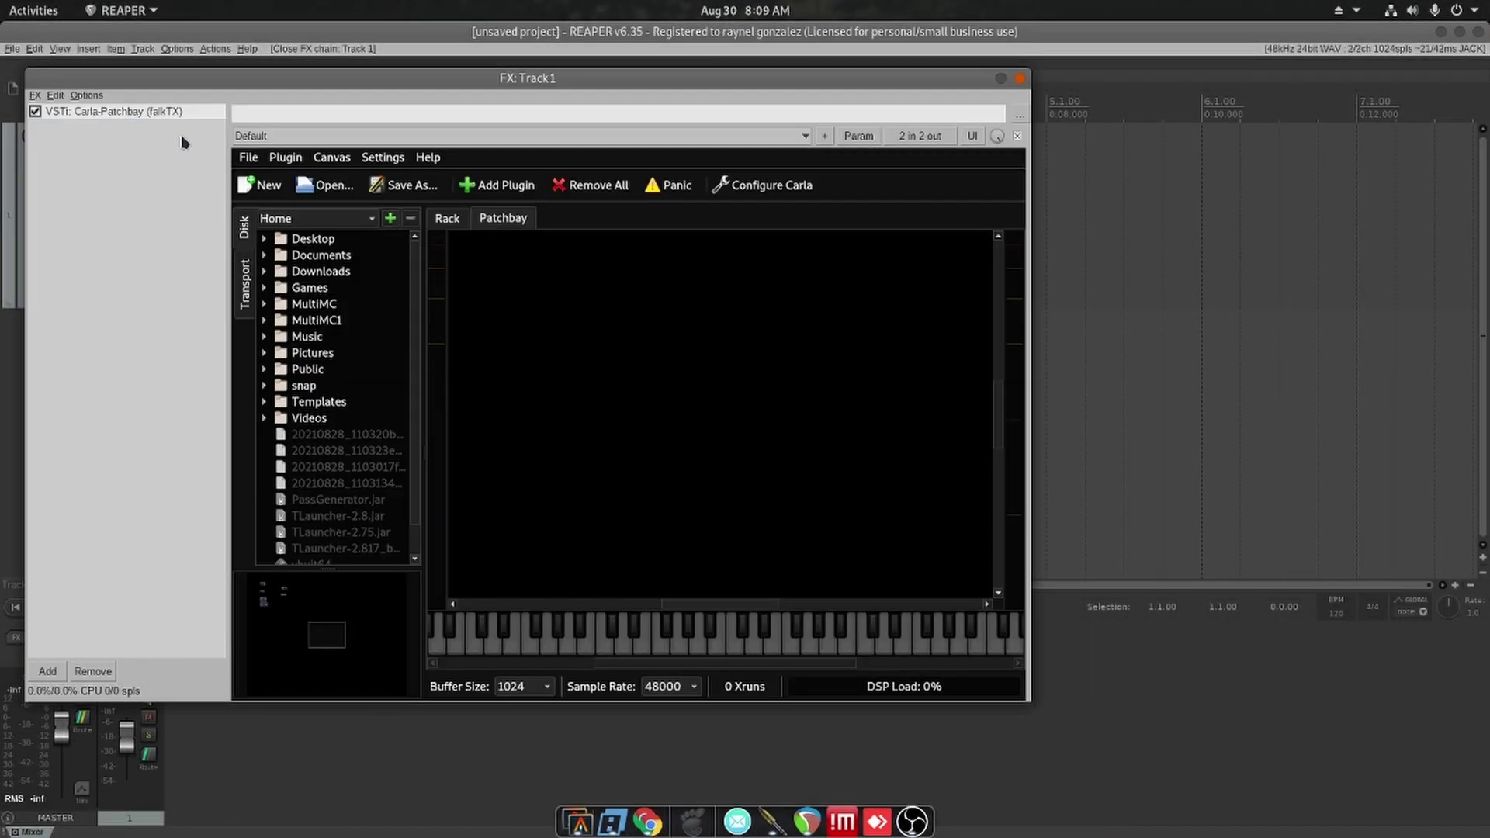
drag(530, 79, 695, 123)
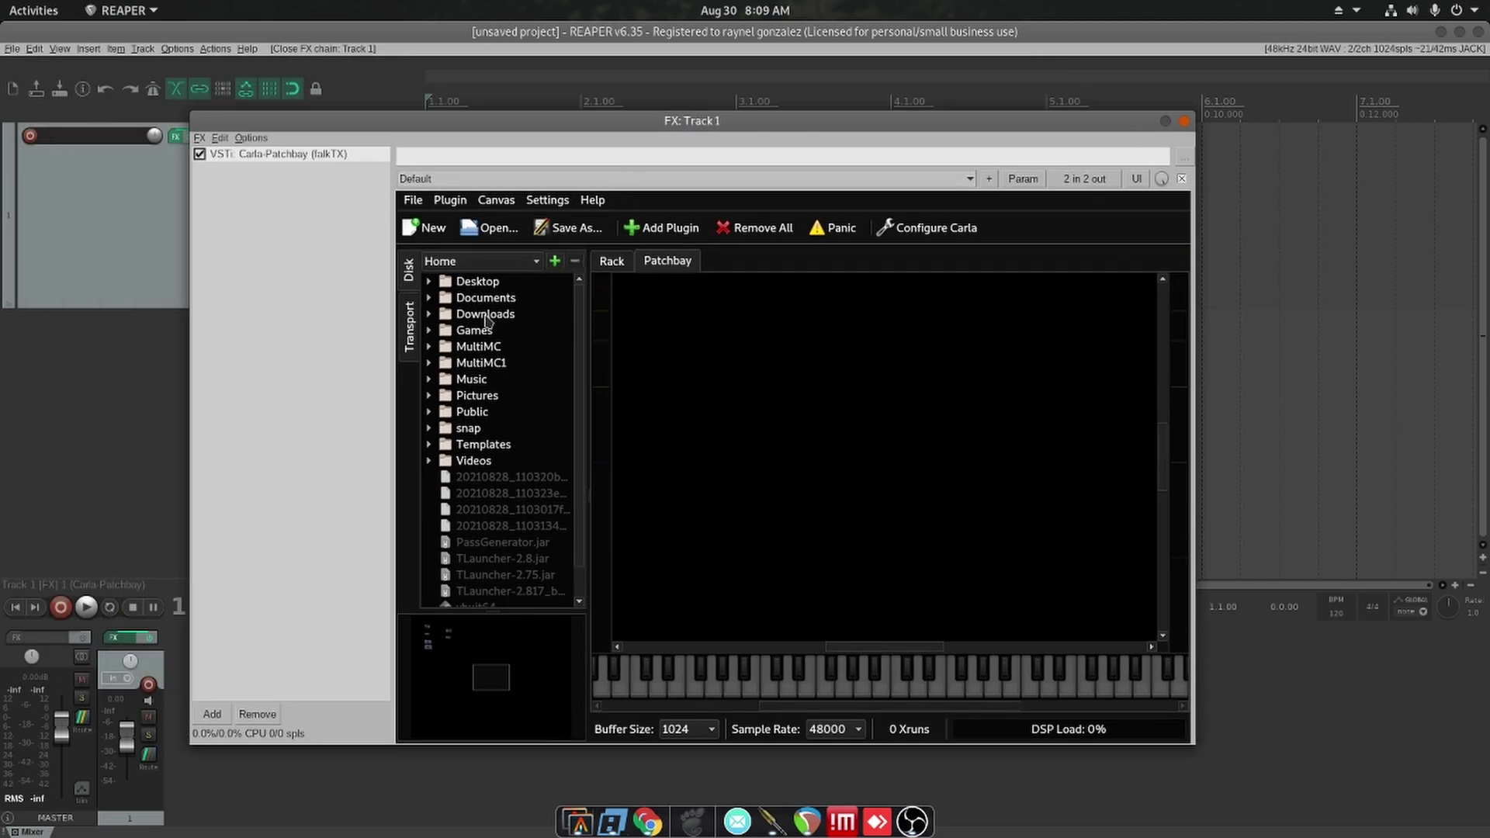
click(428, 314)
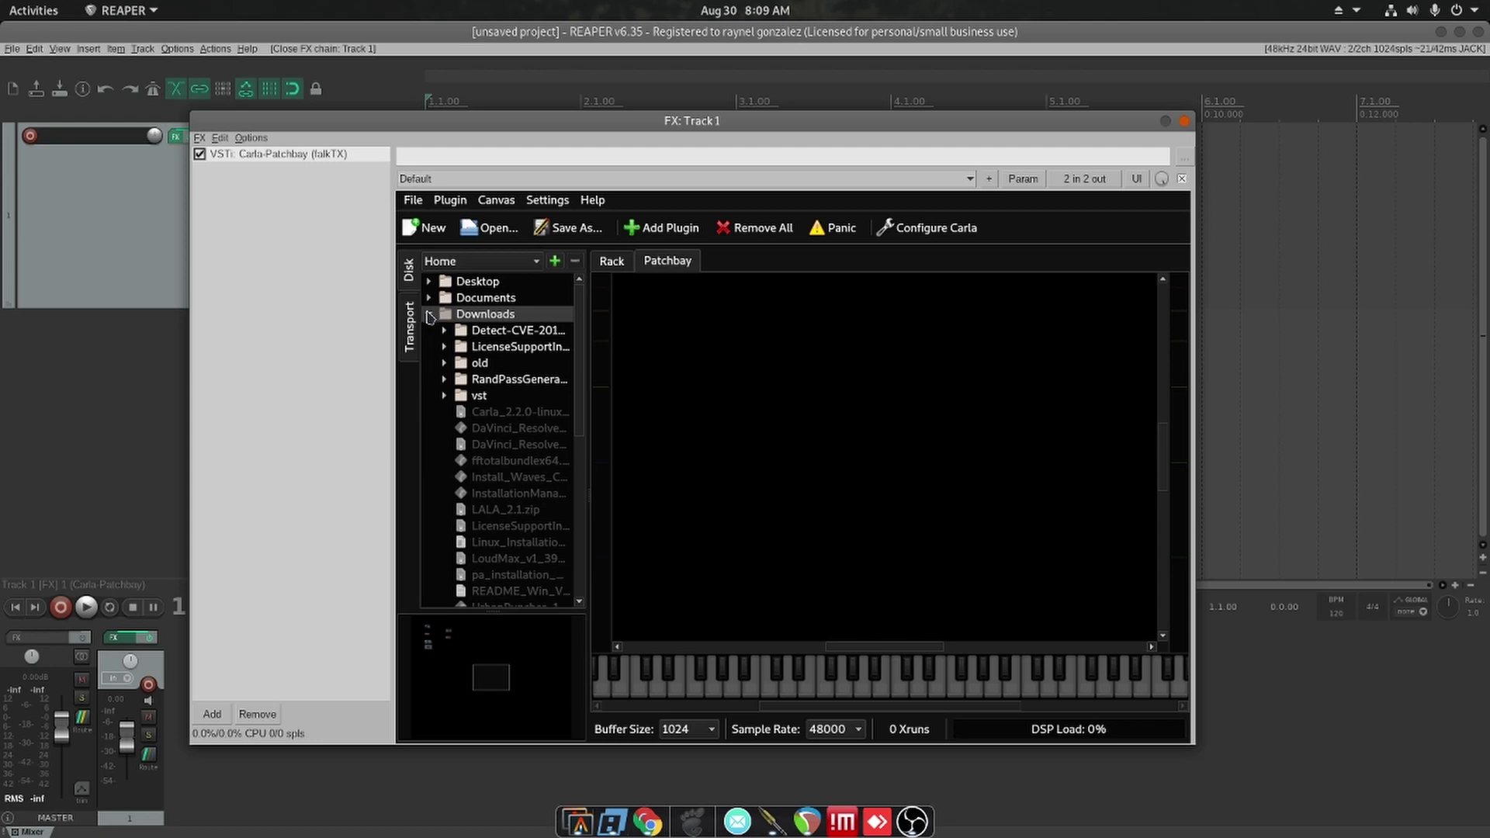
click(445, 397)
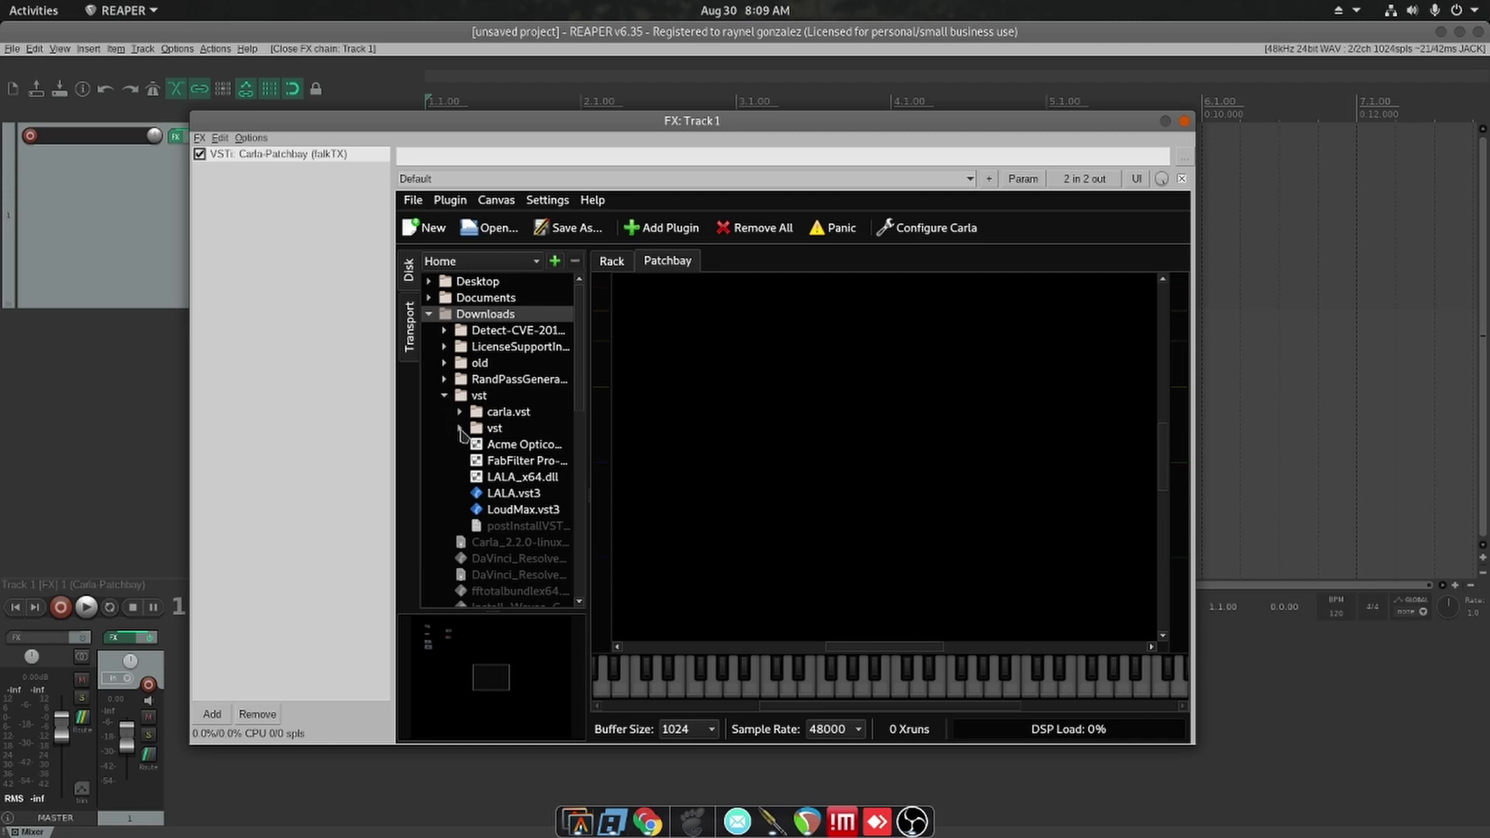
click(460, 428)
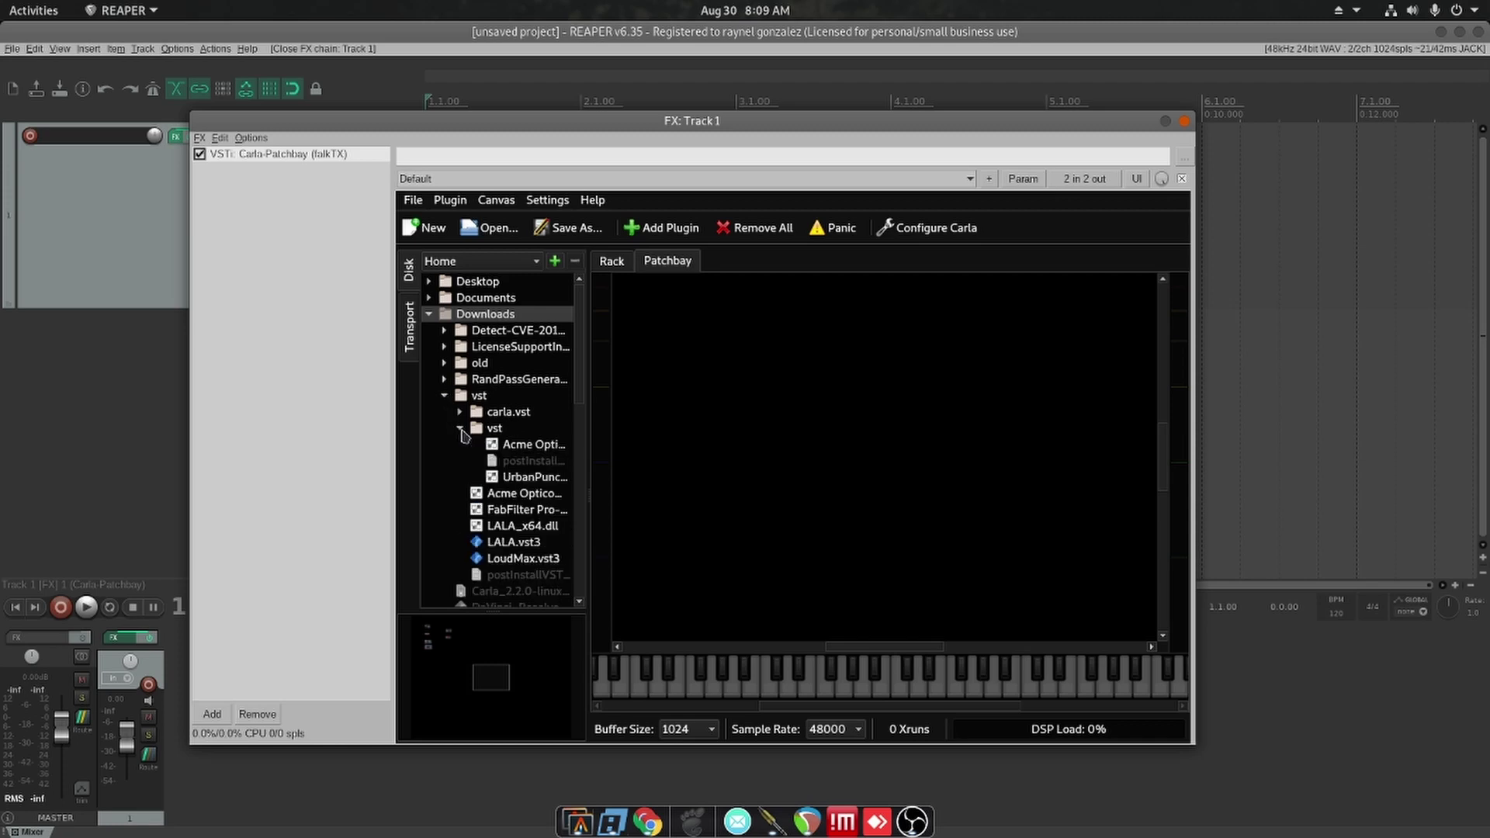
click(531, 479)
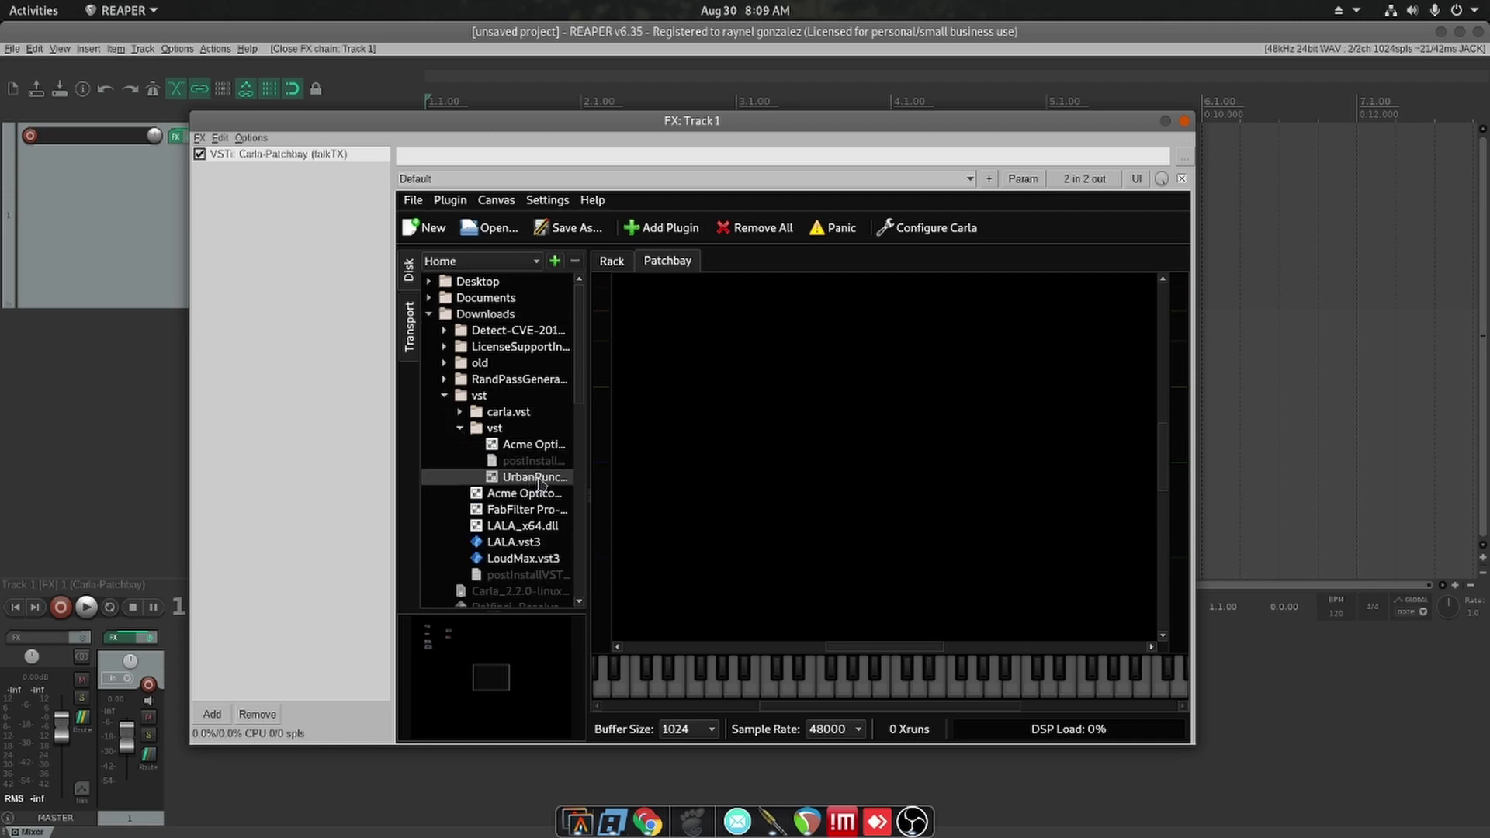
double_click(536, 477)
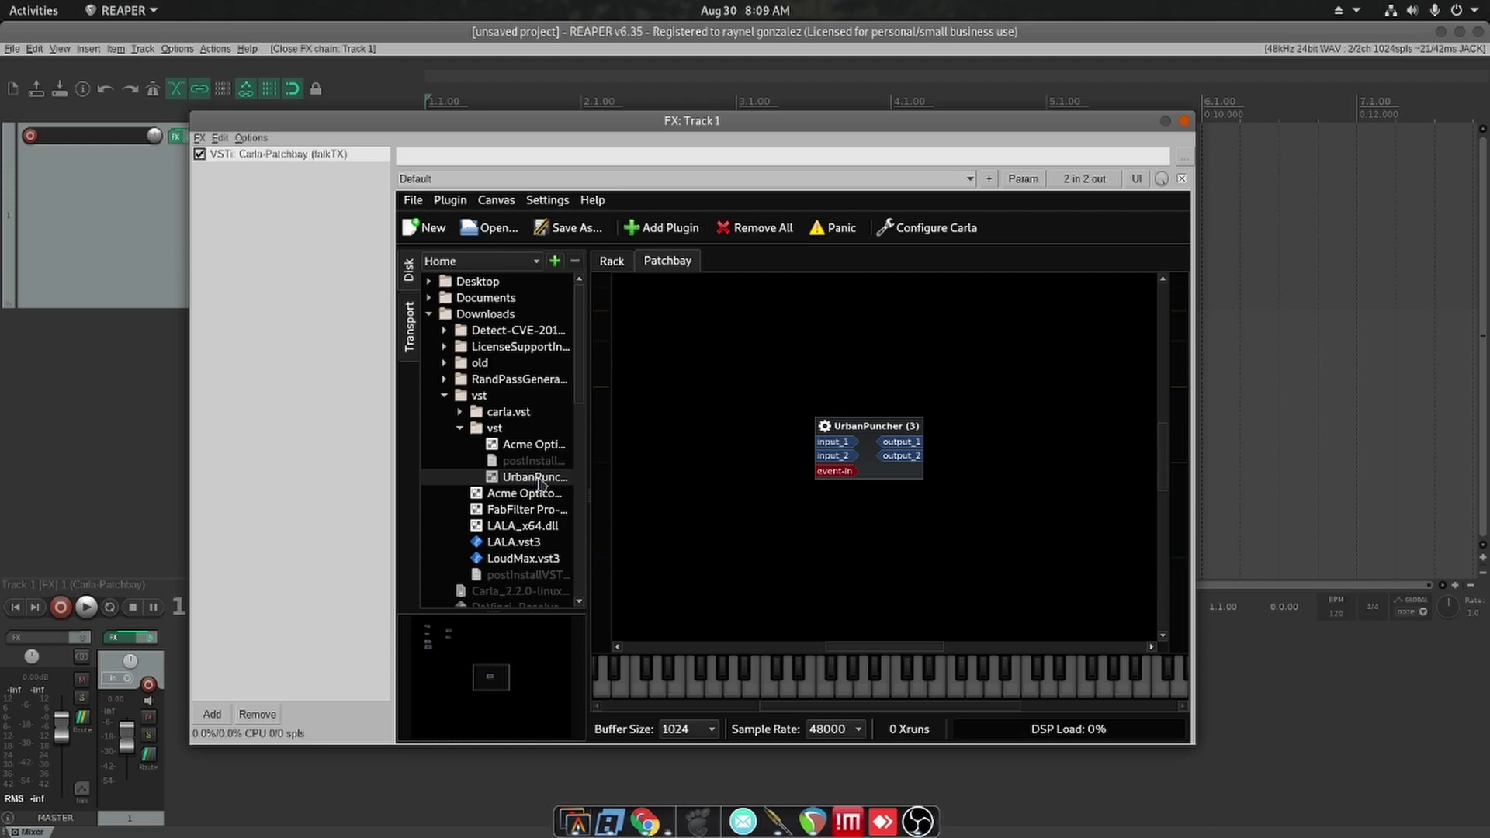
- Open the UrbanPuncher interface and centre its window over the effects window
double_click(898, 474)
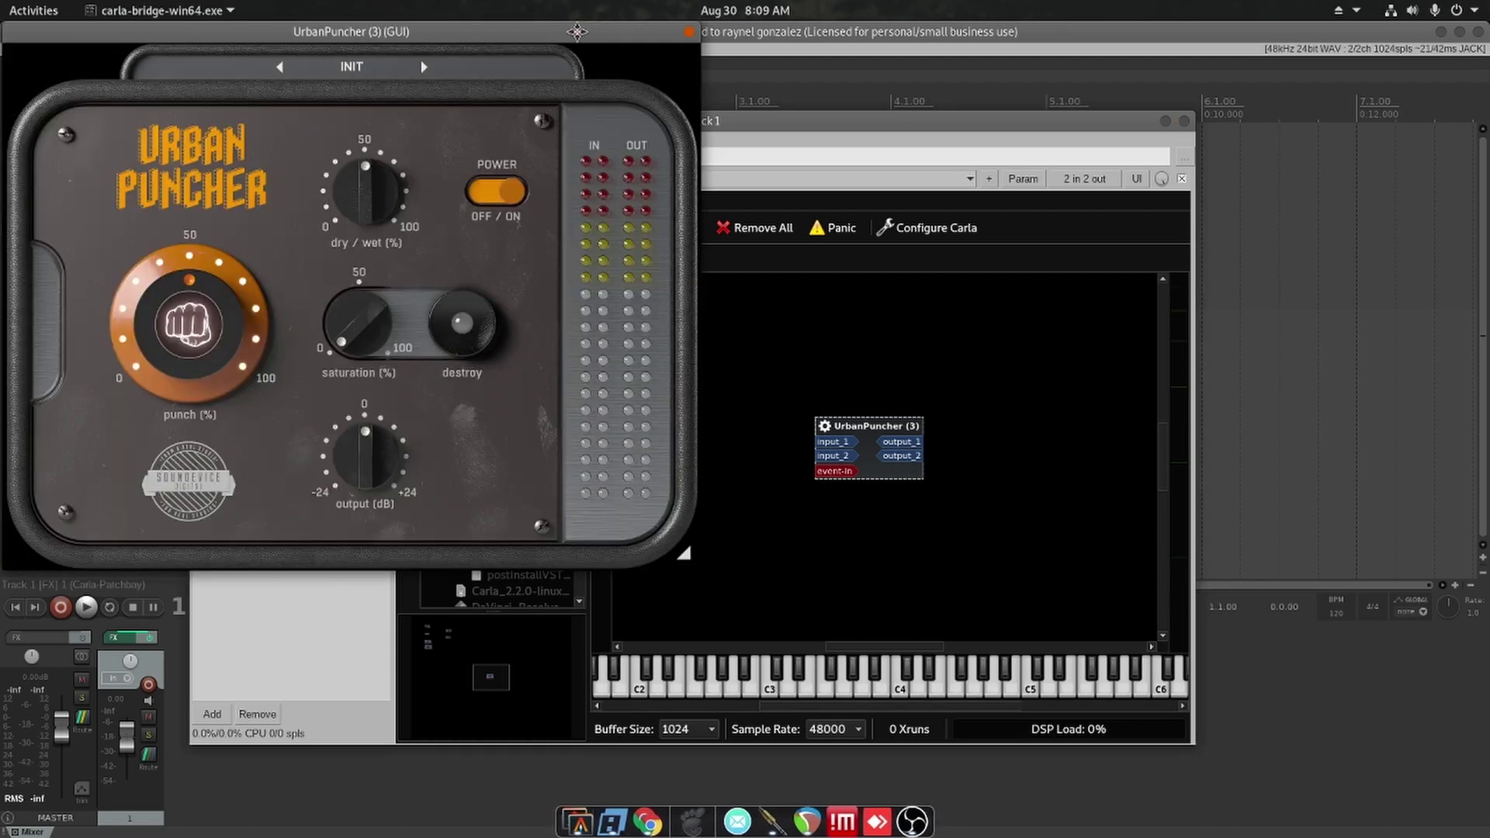
drag(577, 31, 1014, 173)
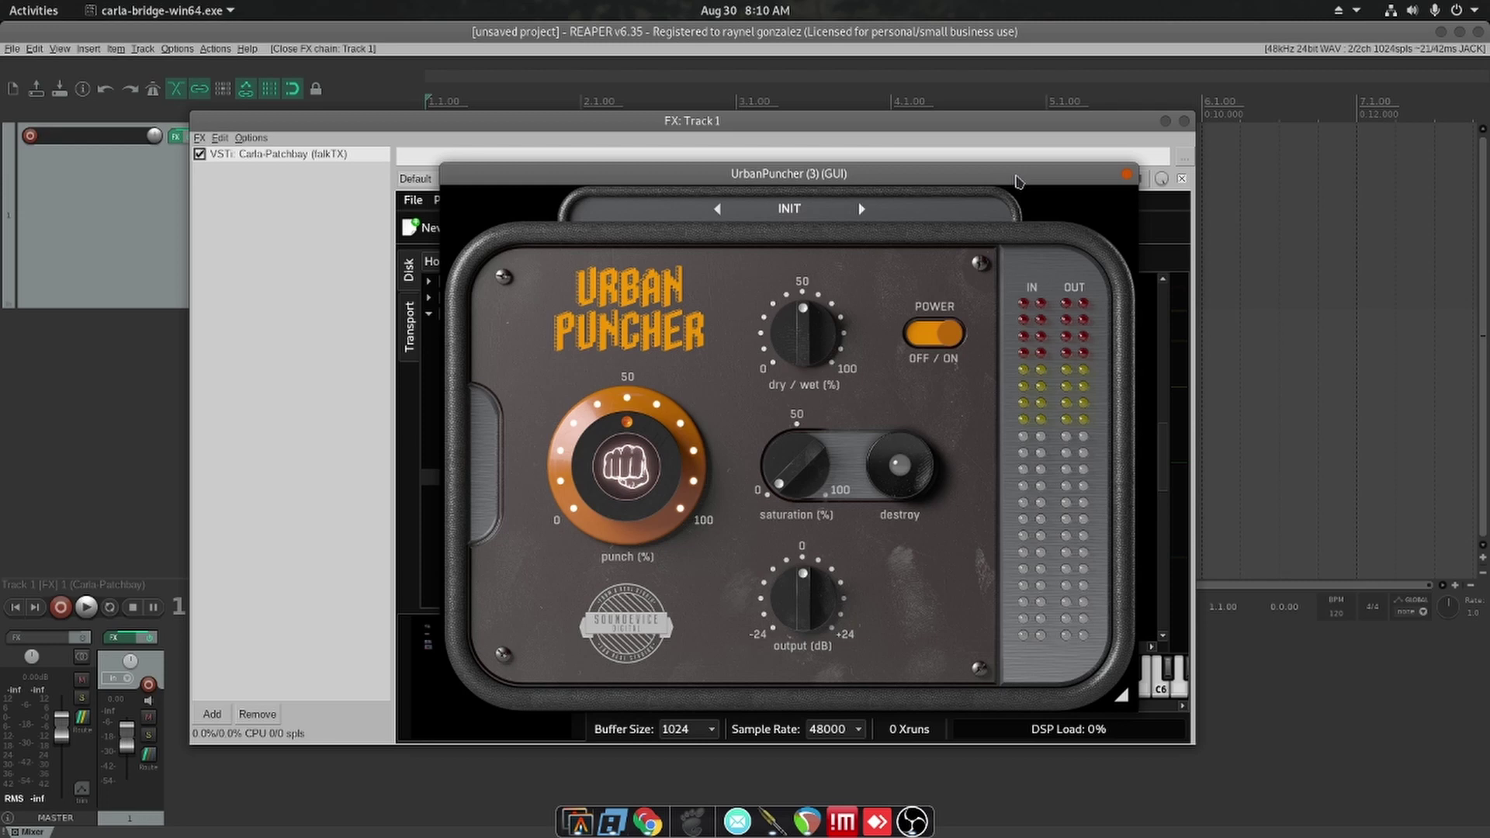
right_click(1053, 187)
click(1047, 201)
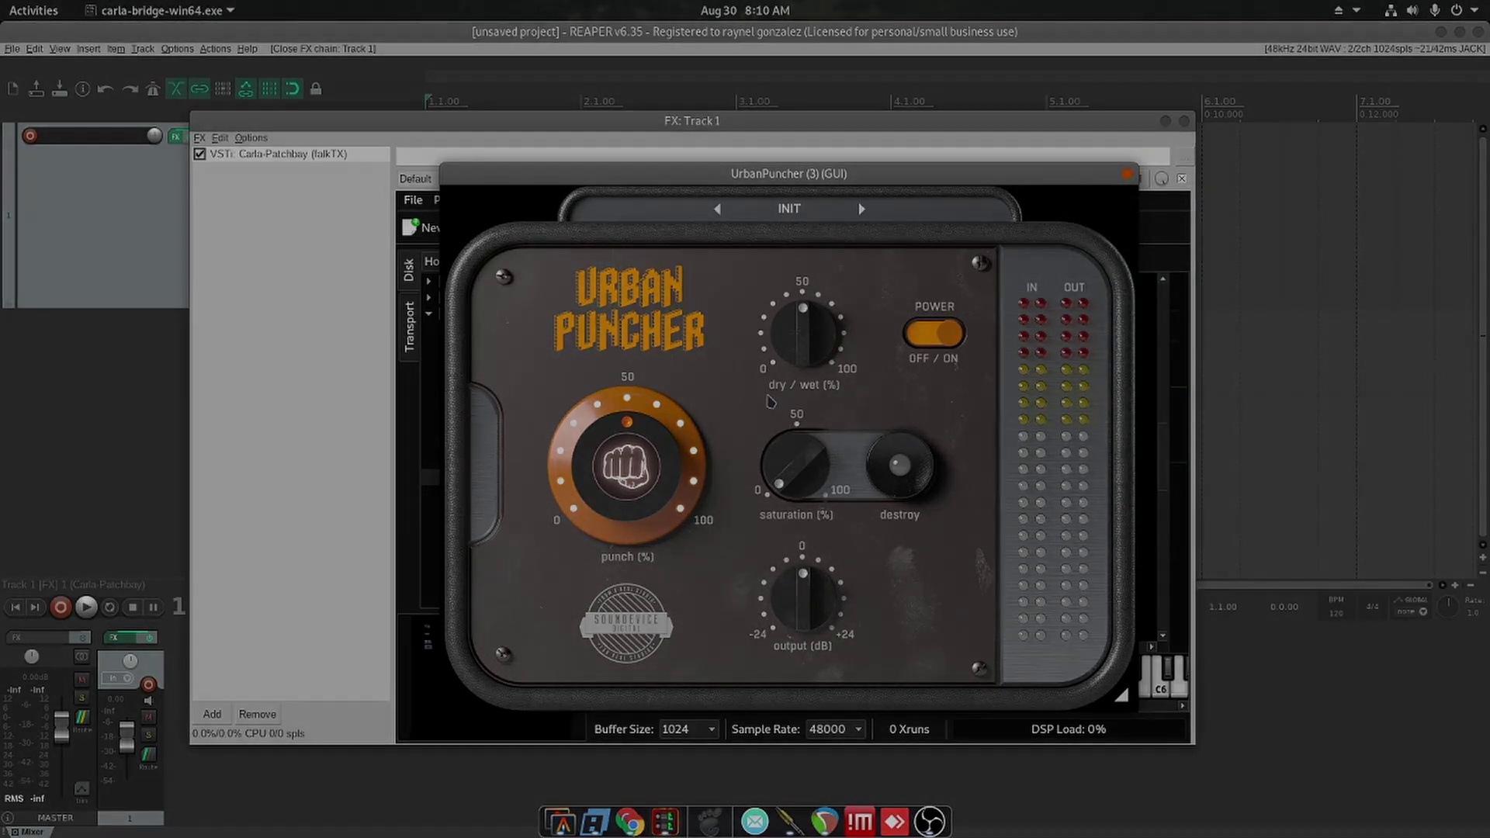
- Try removing Waves Central, declining removal of its registry entry
click(930, 821)
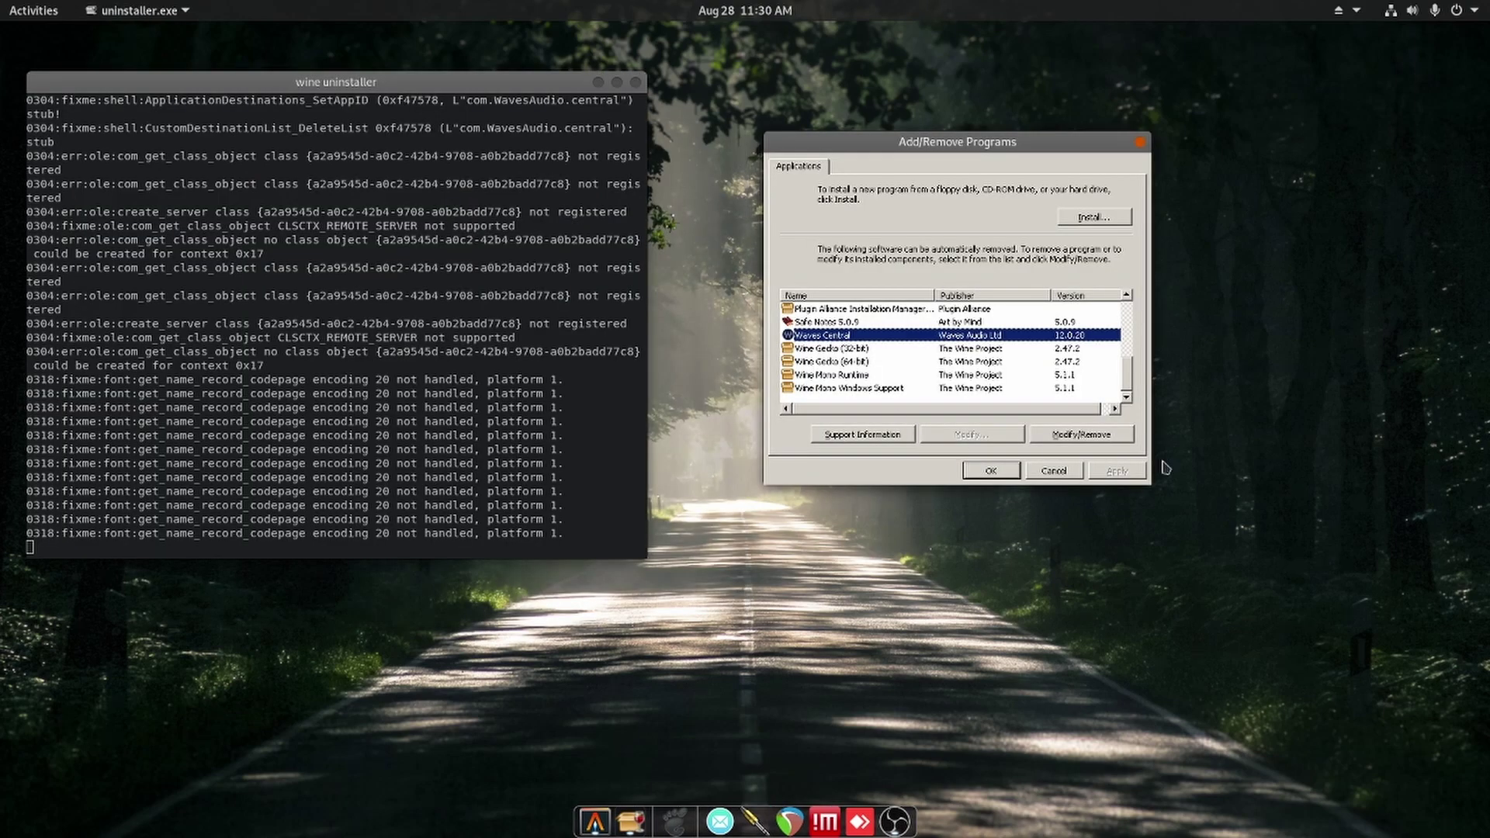
click(1107, 439)
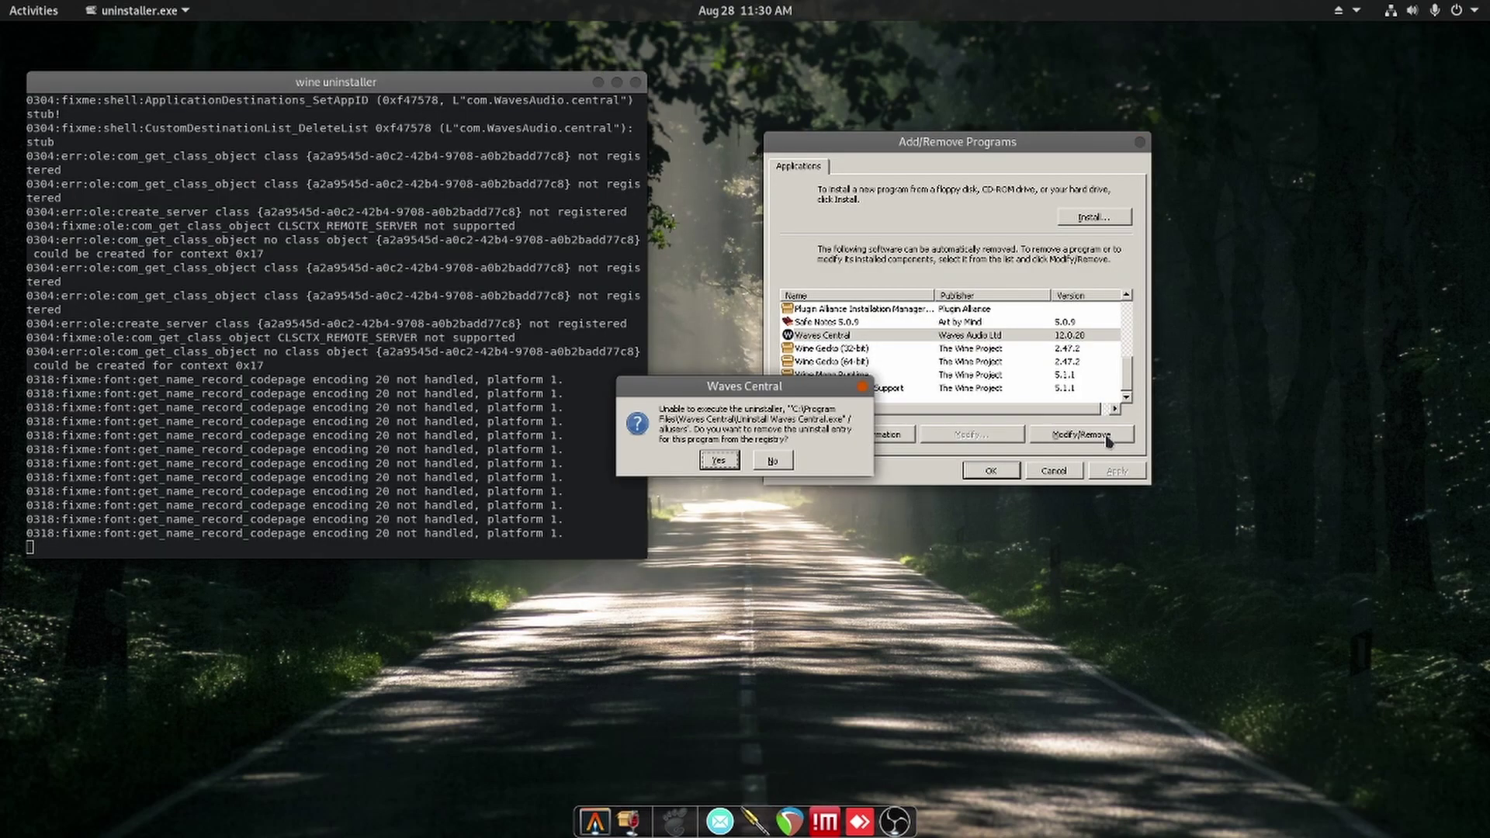
click(763, 461)
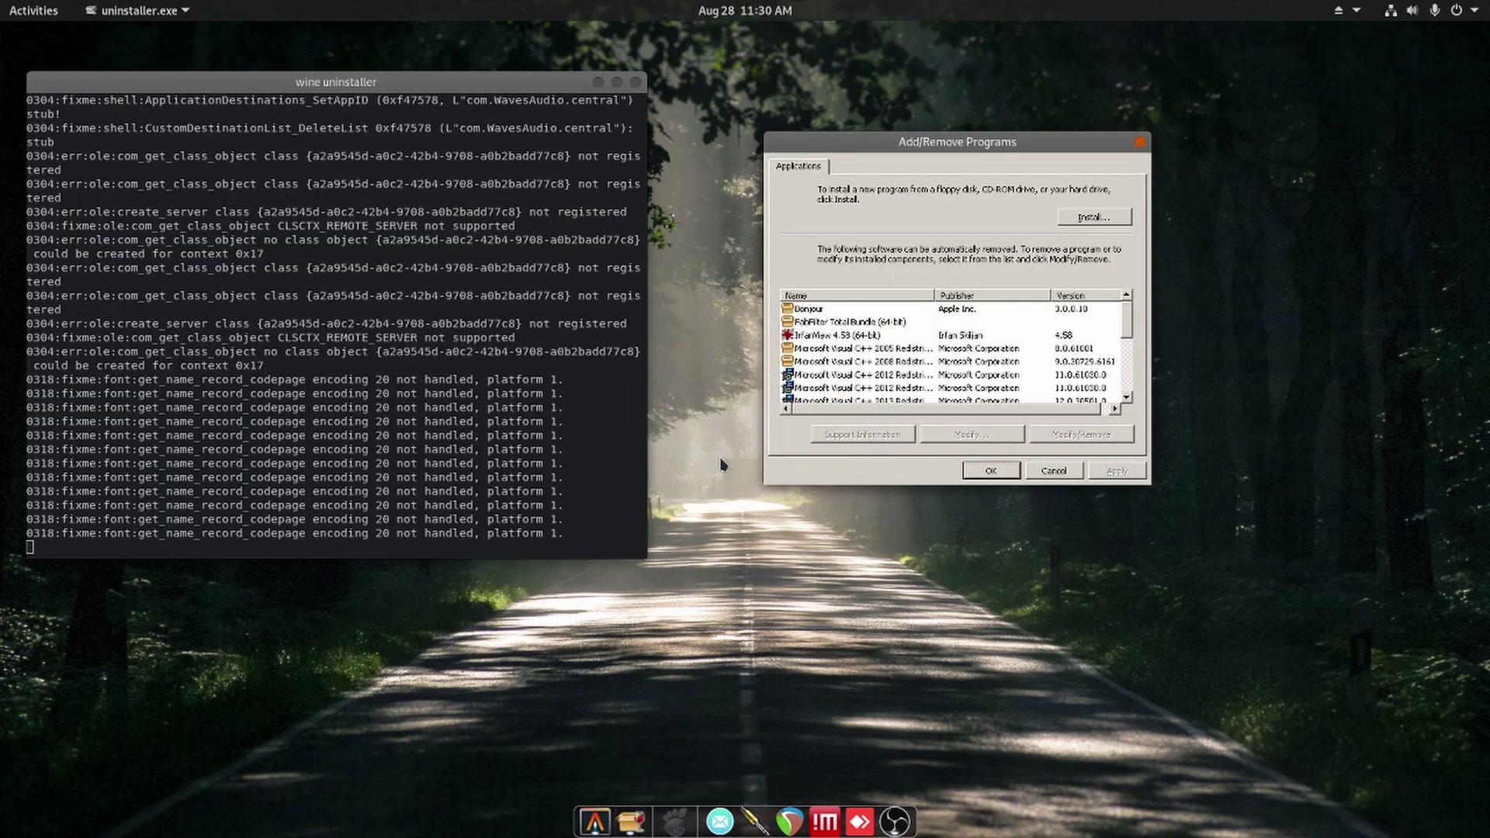
- Scroll to Bonjour in the program list and uninstall it through to Finish
scroll(1059, 395, down, 5)
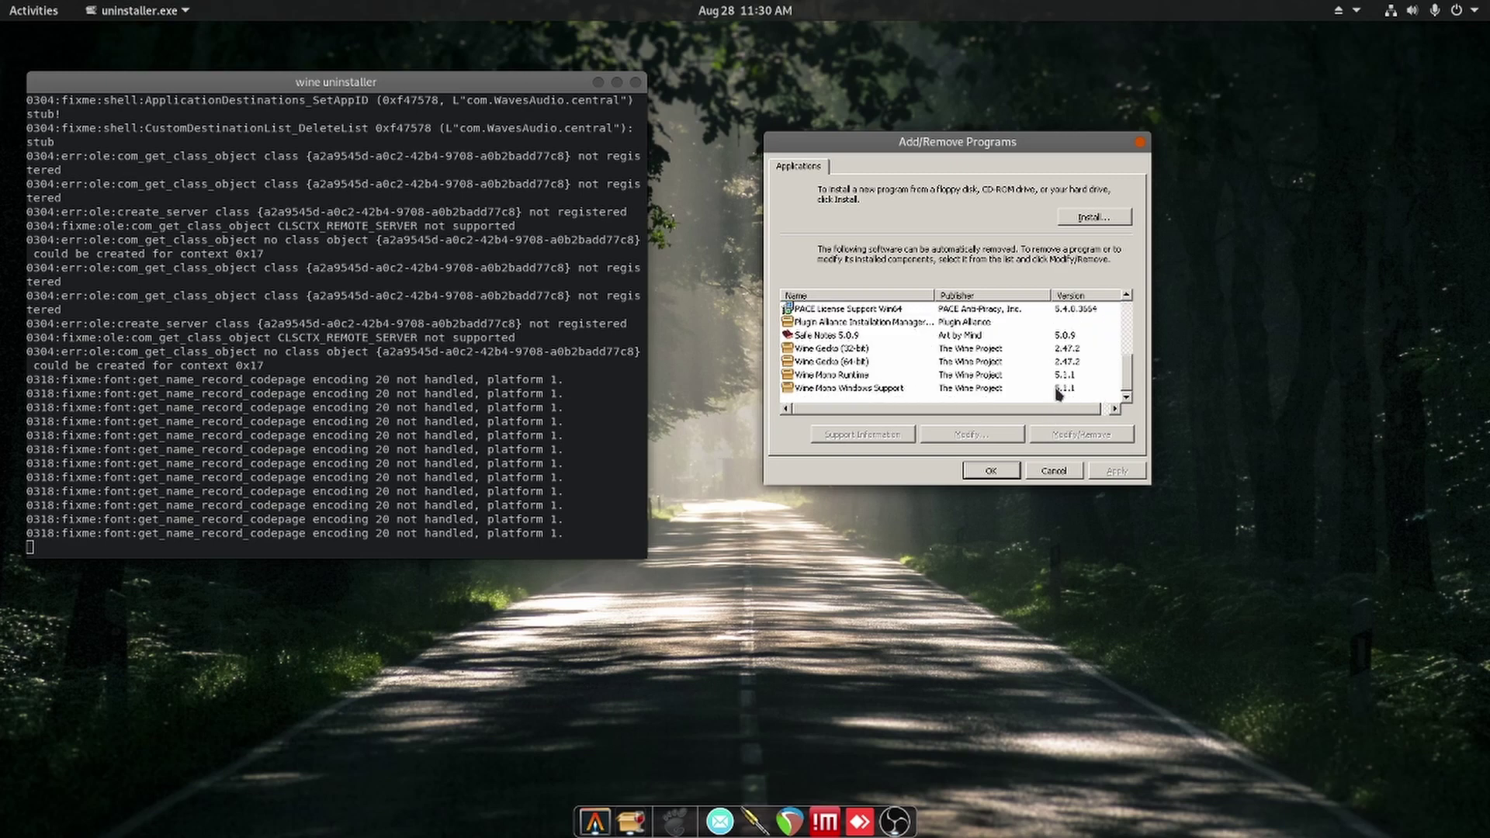
scroll(1059, 394, up, 1)
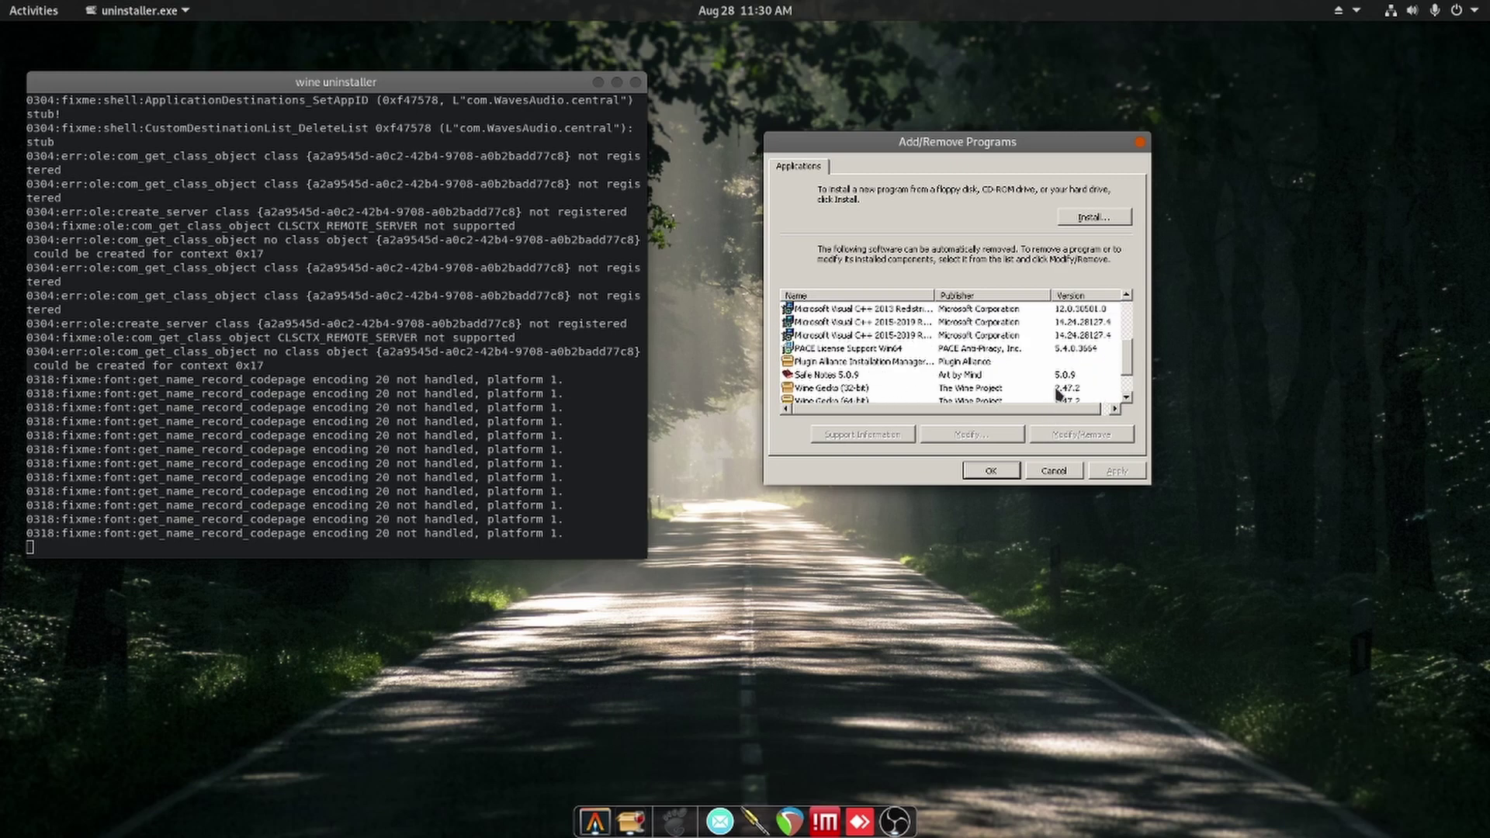
scroll(1059, 395, down, 1)
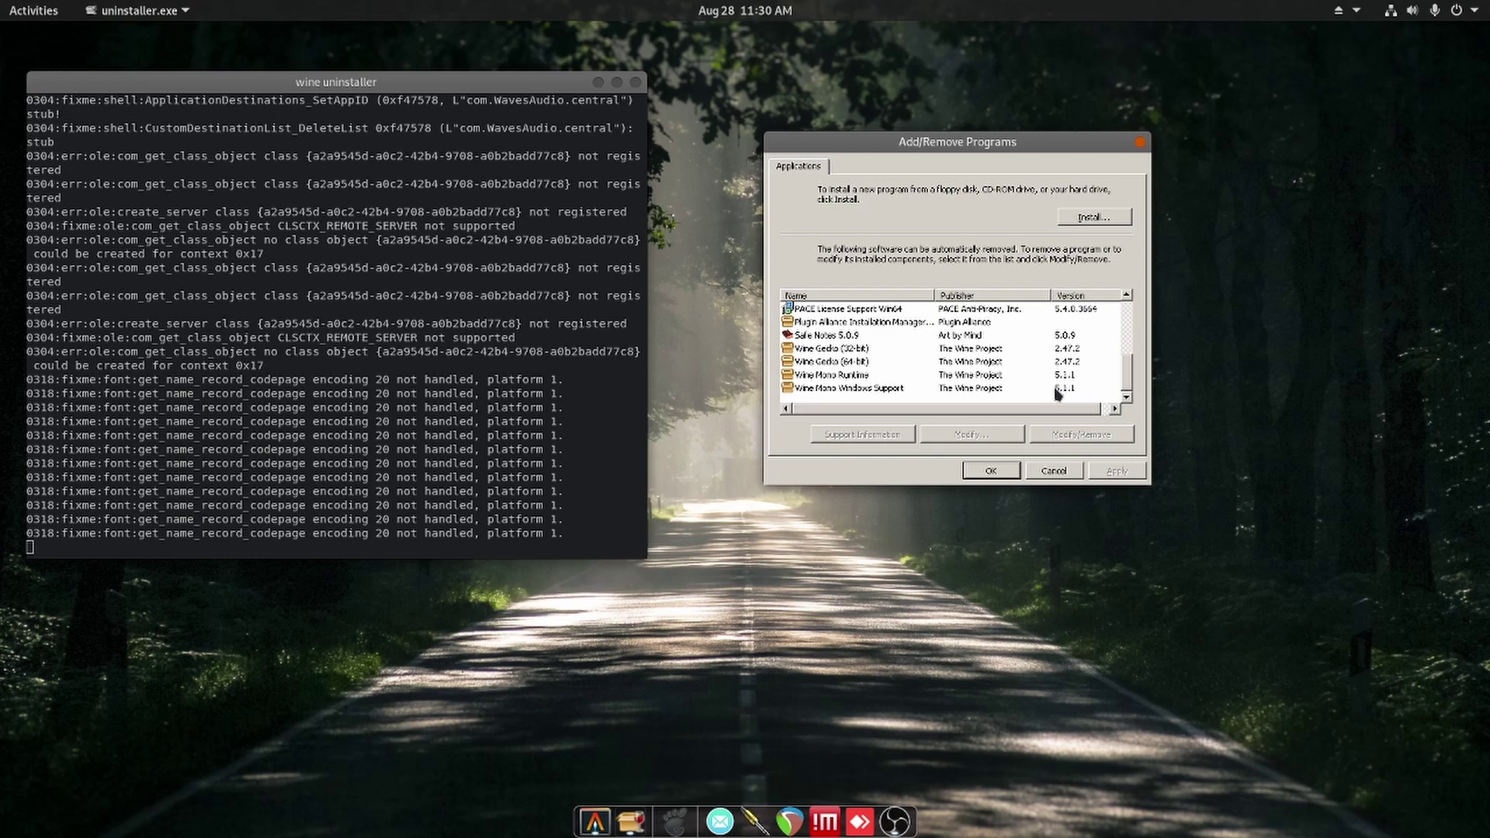
drag(1126, 378, 1134, 310)
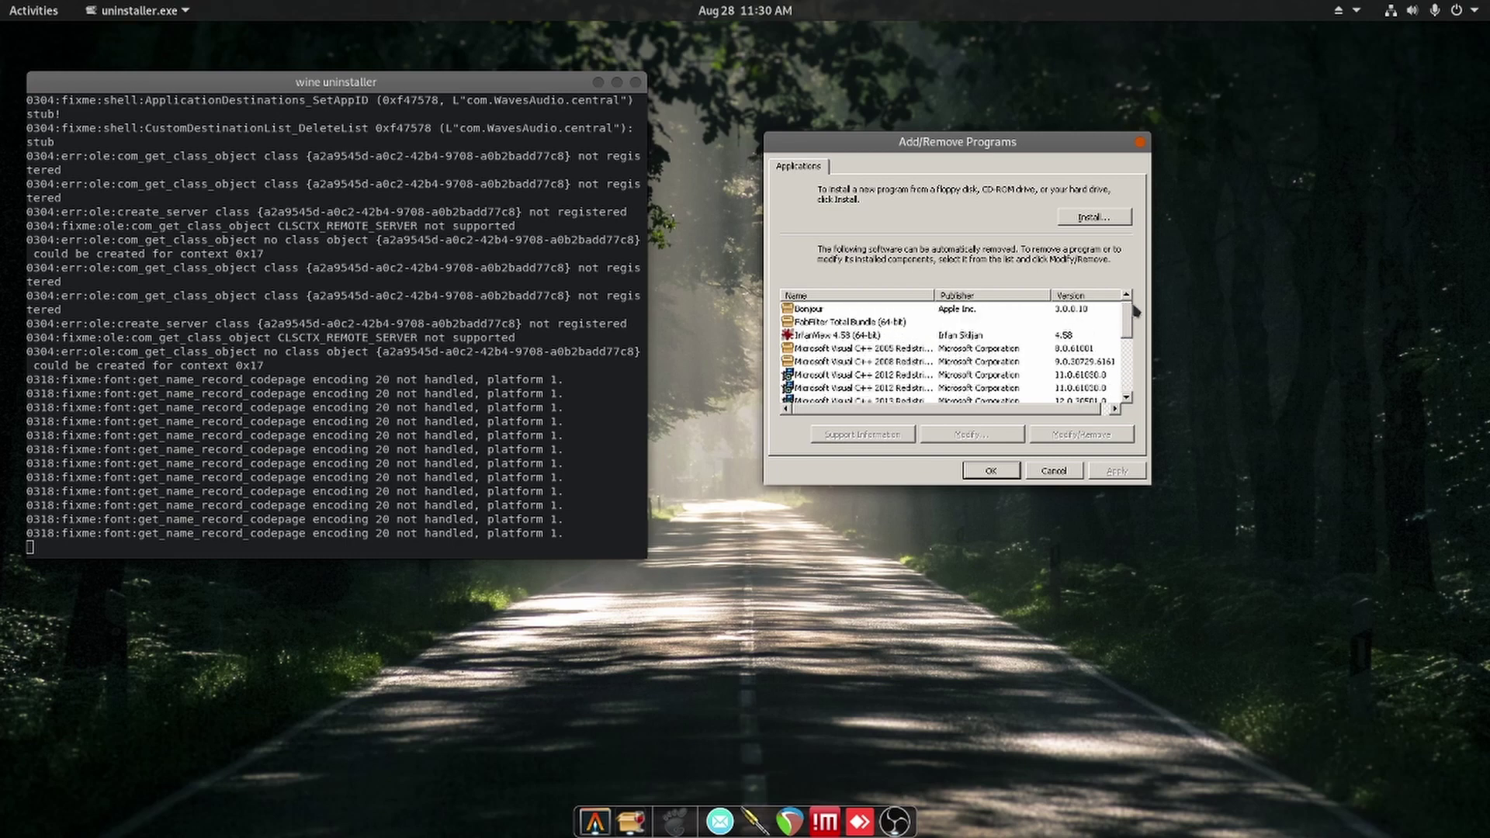
double_click(806, 309)
click(800, 534)
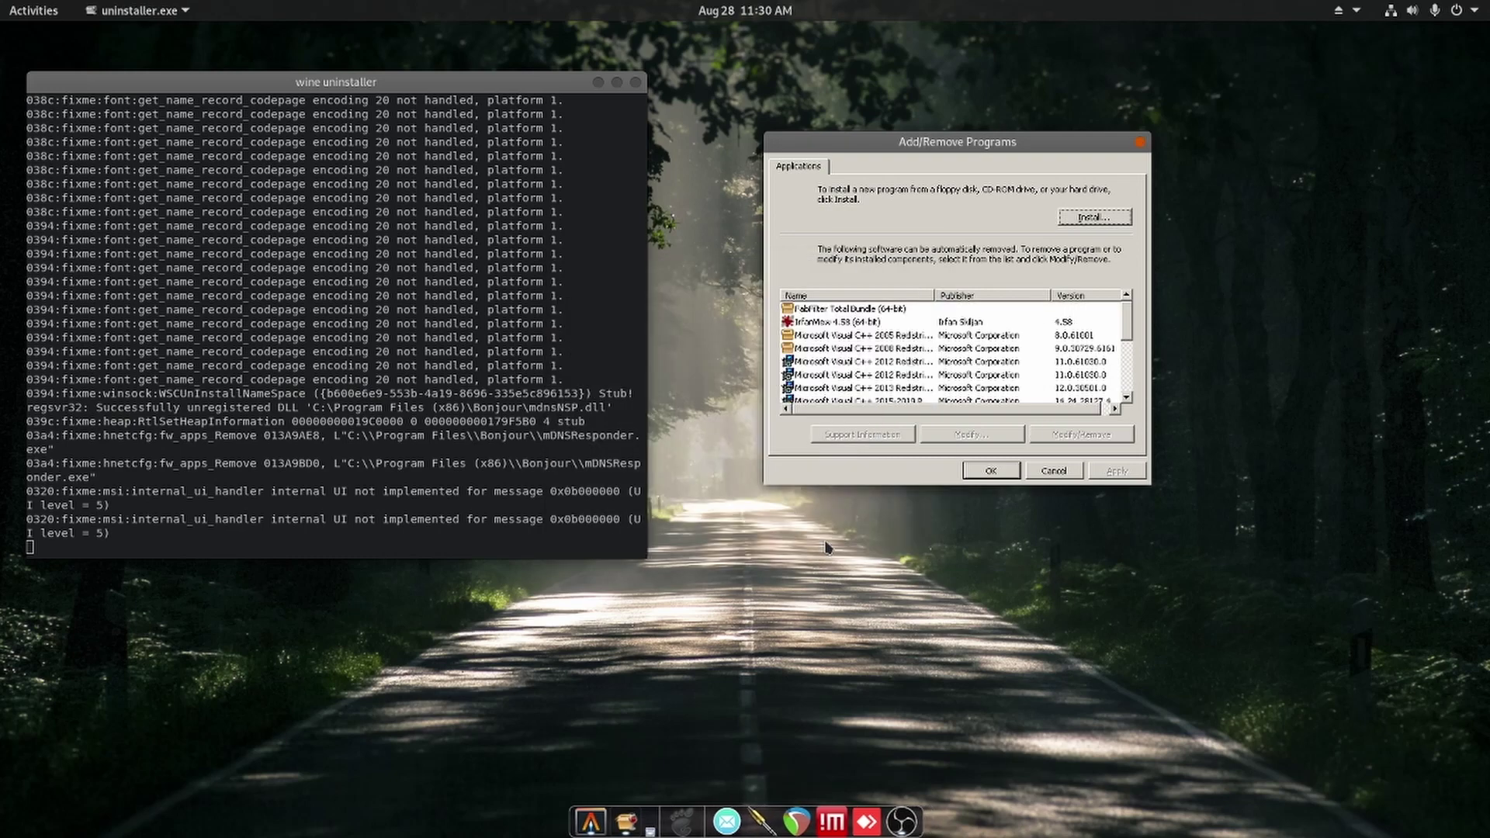
drag(1134, 318, 1131, 348)
- Uninstall PACE License Support Win64, confirming complete removal and finishing the wizard
click(868, 368)
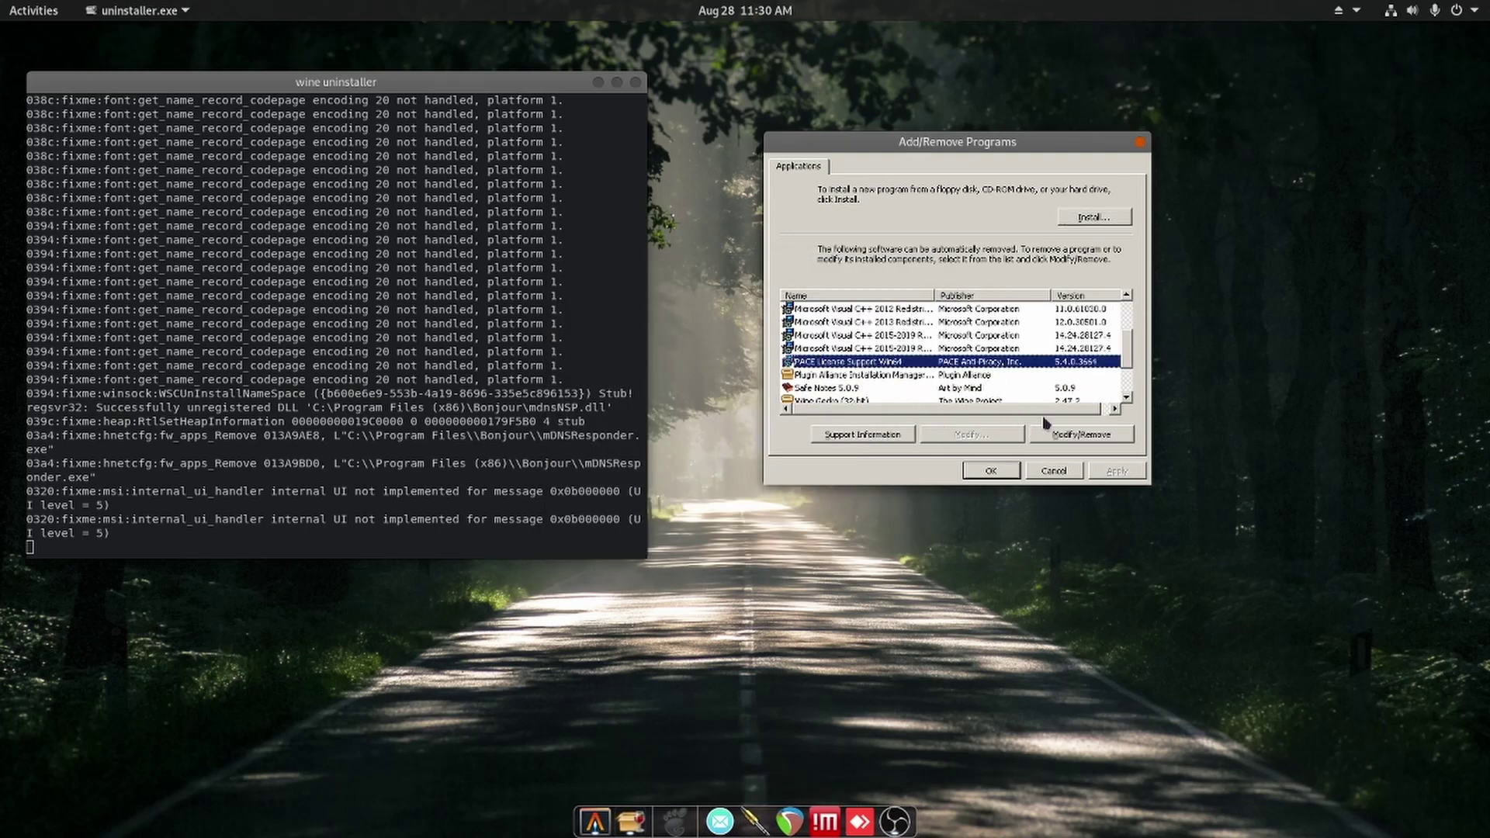
click(1082, 434)
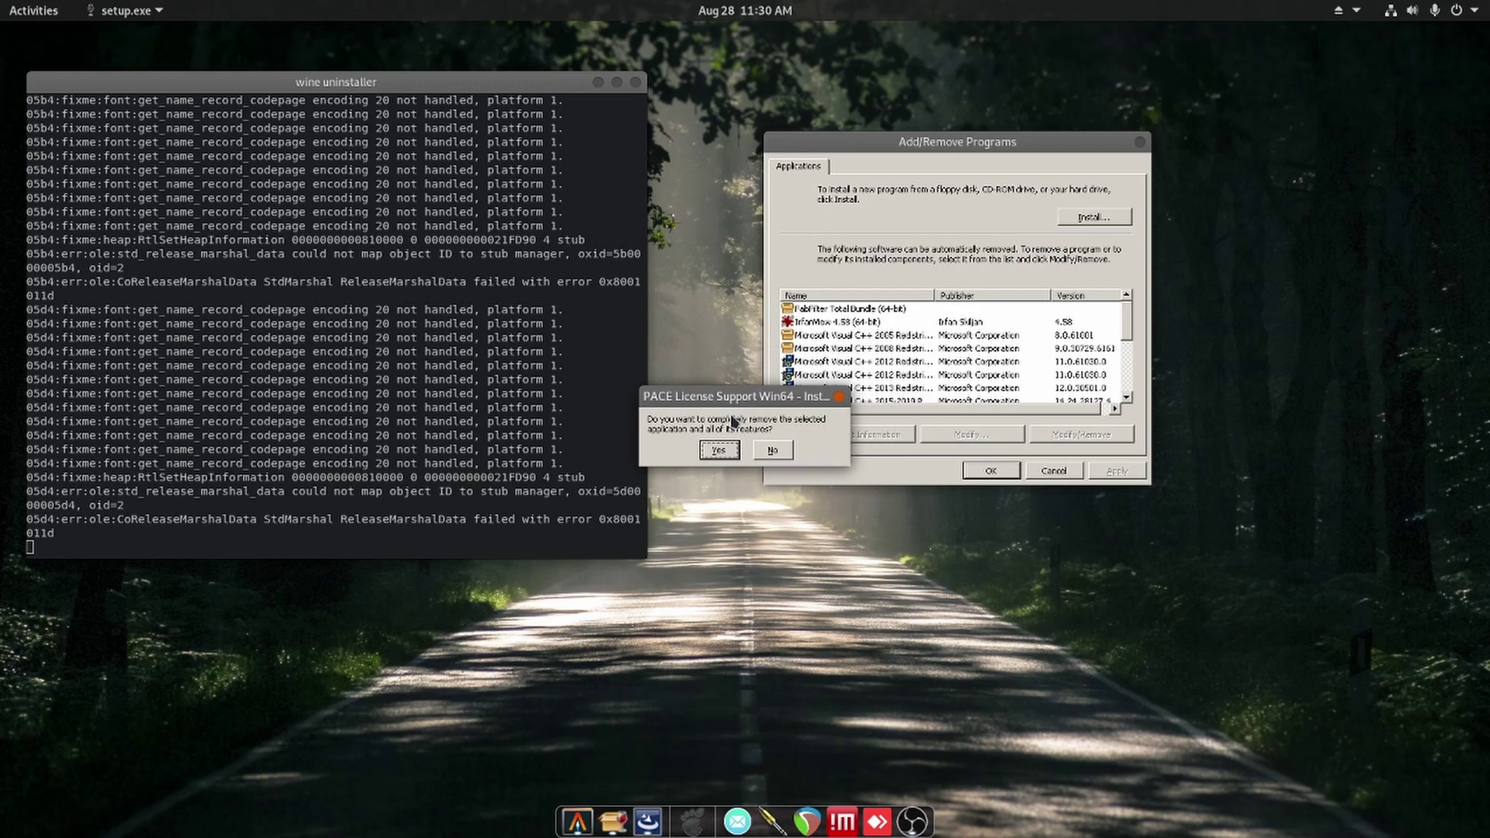
click(731, 455)
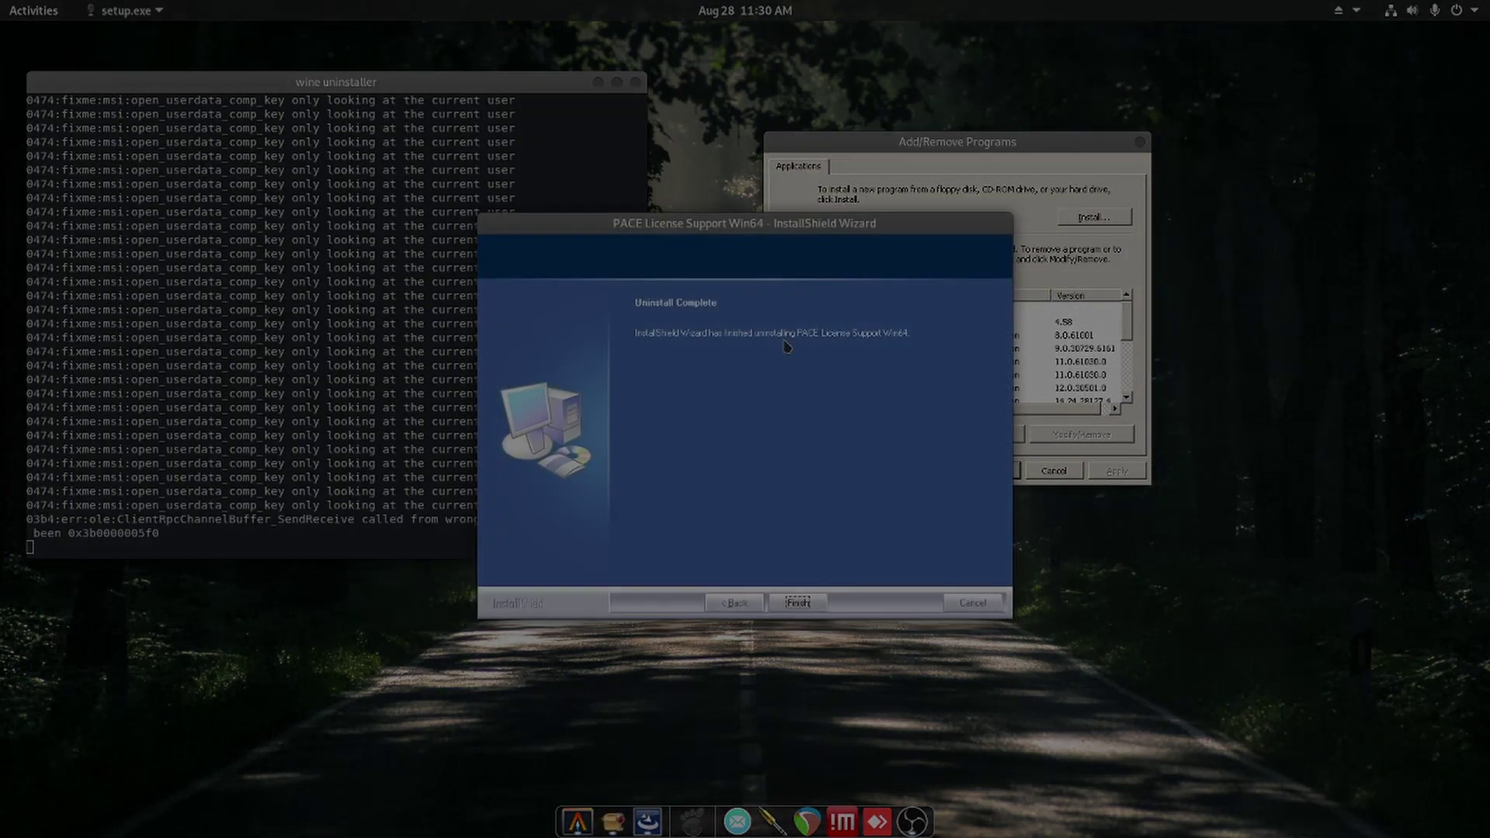
click(820, 609)
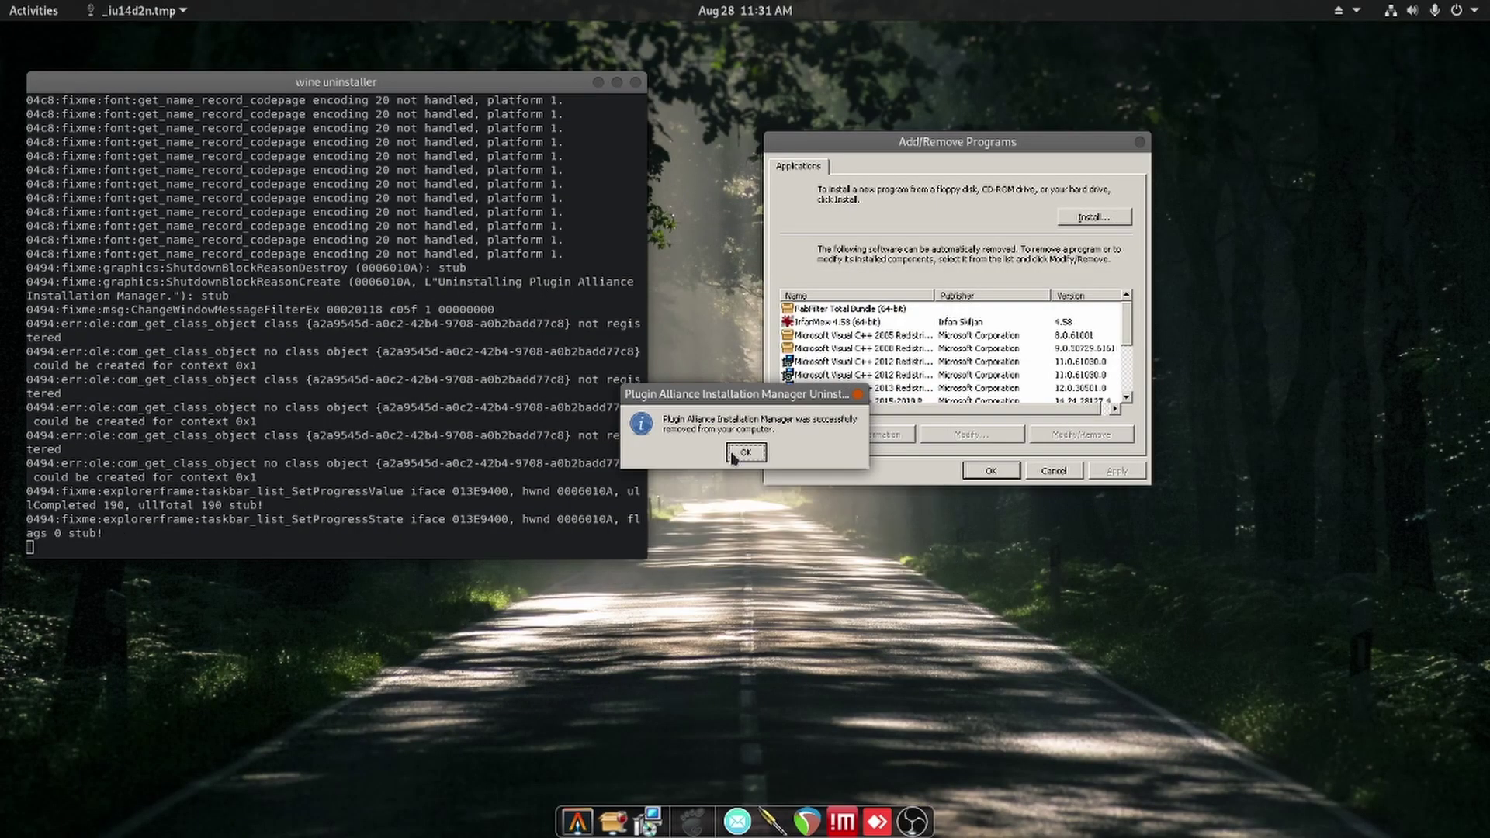
- Acknowledge the Plugin Alliance Installation Manager removal and scroll back to the list top
click(745, 453)
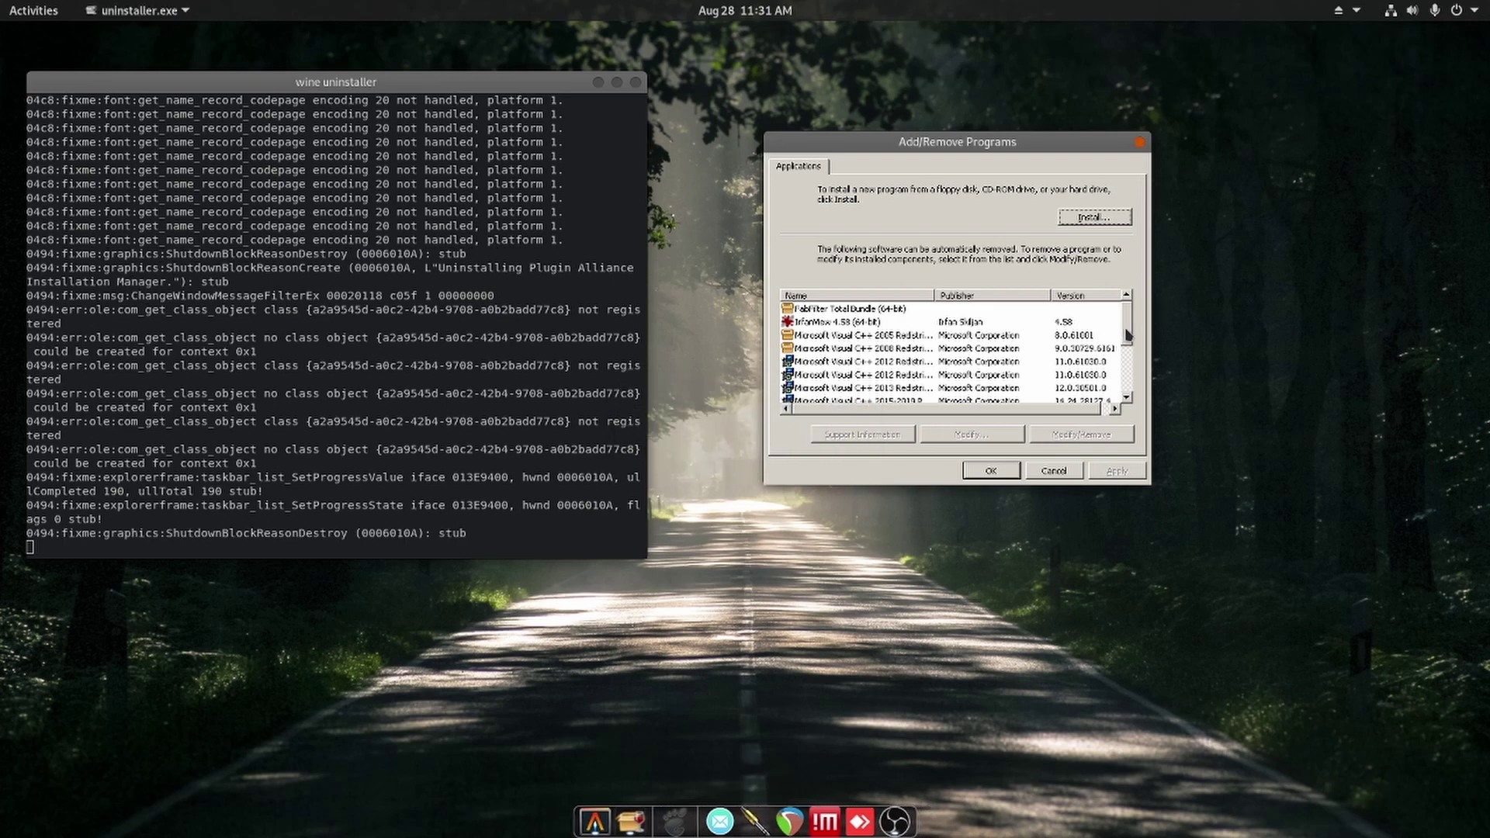
drag(1128, 335, 1126, 373)
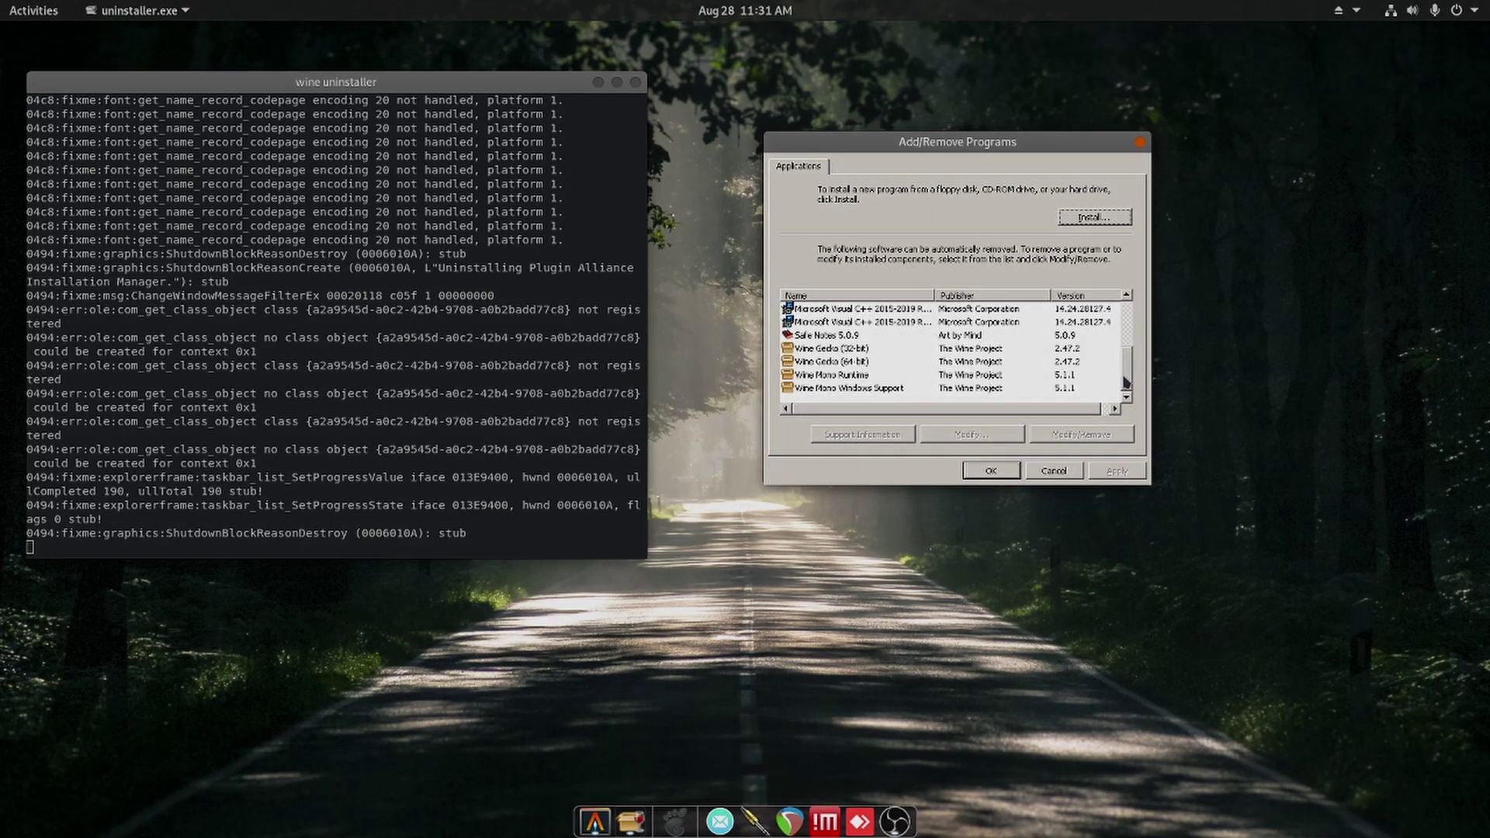
scroll(882, 368, up, 1)
scroll(883, 368, up, 2)
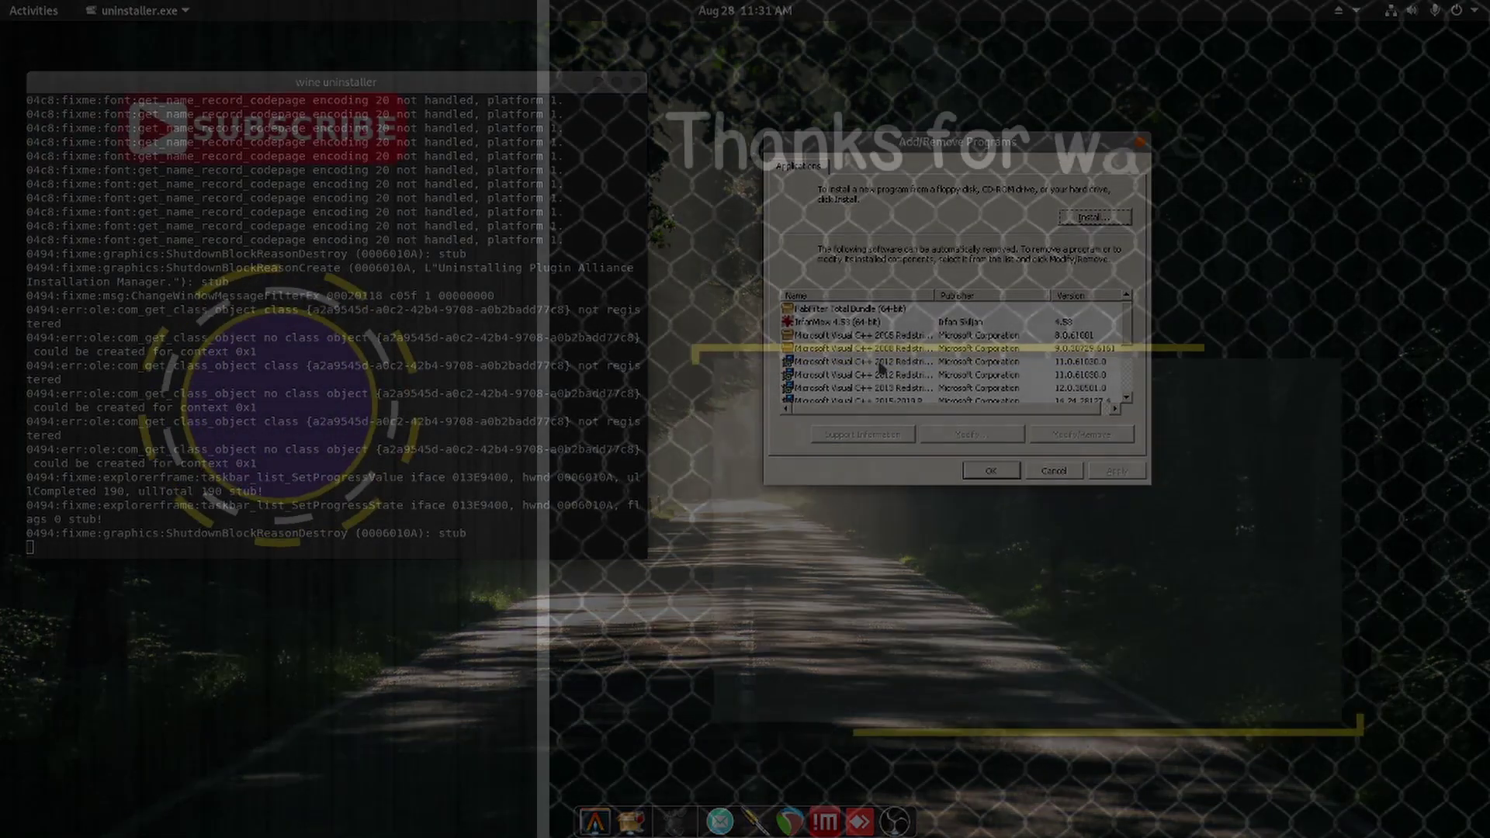